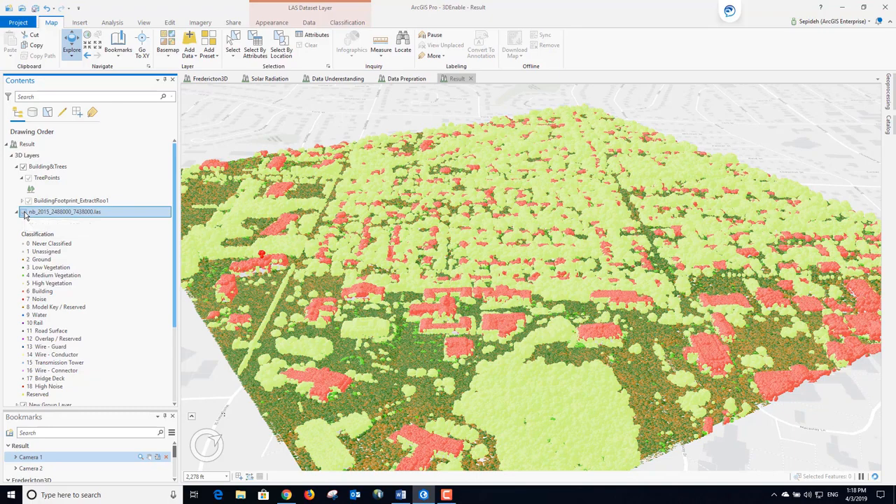
Hide the nb_2015_2488000_7438000.las layer and view the 3D buildings and trees from the Camera 2 and Camera 1 bookmarks
click(24, 212)
click(139, 470)
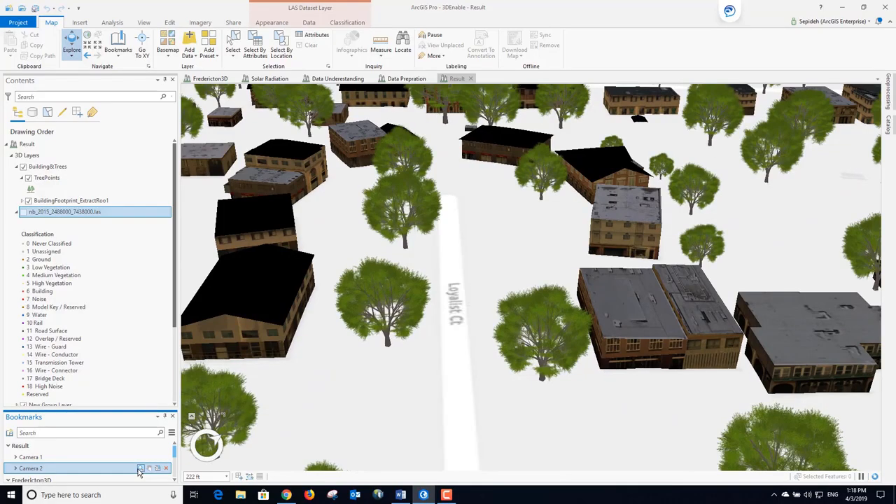
click(140, 457)
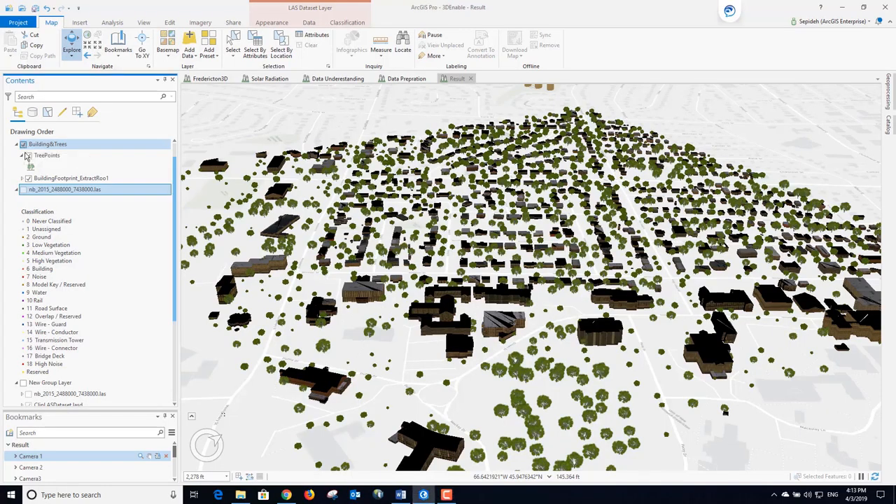
Turn off the Building&Trees group and display the nb_2015_2488000_7438000.las point cloud instead
click(23, 143)
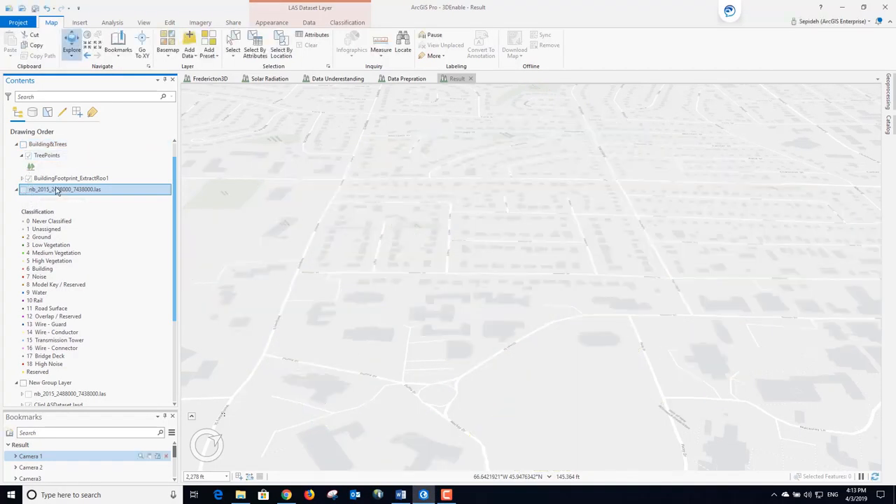
click(24, 189)
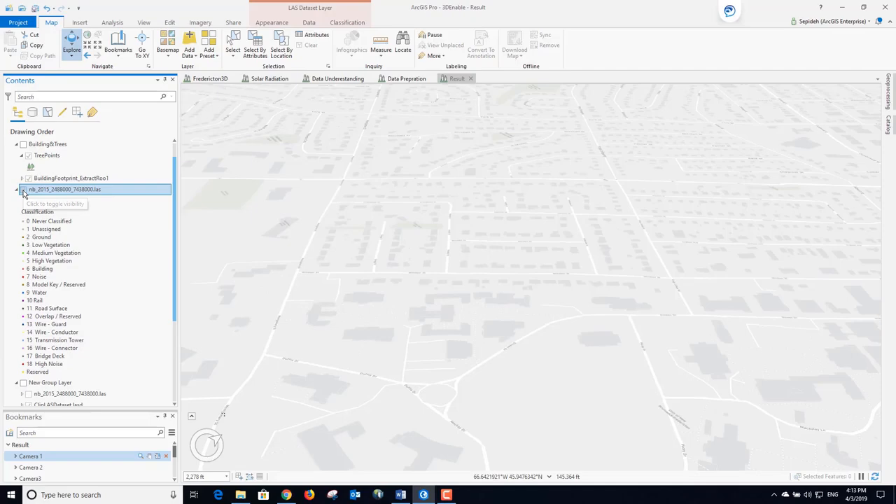
Examine the data source and spatial reference details in the LAS layer's properties
right_click(46, 190)
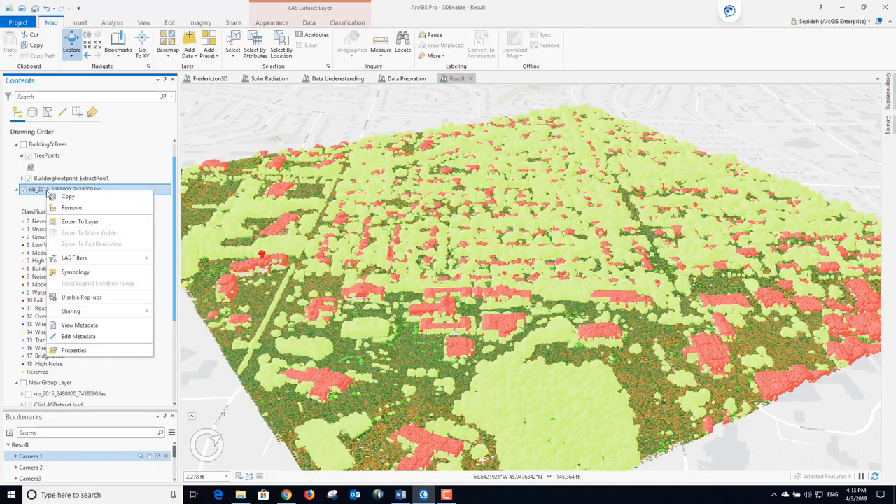
click(73, 350)
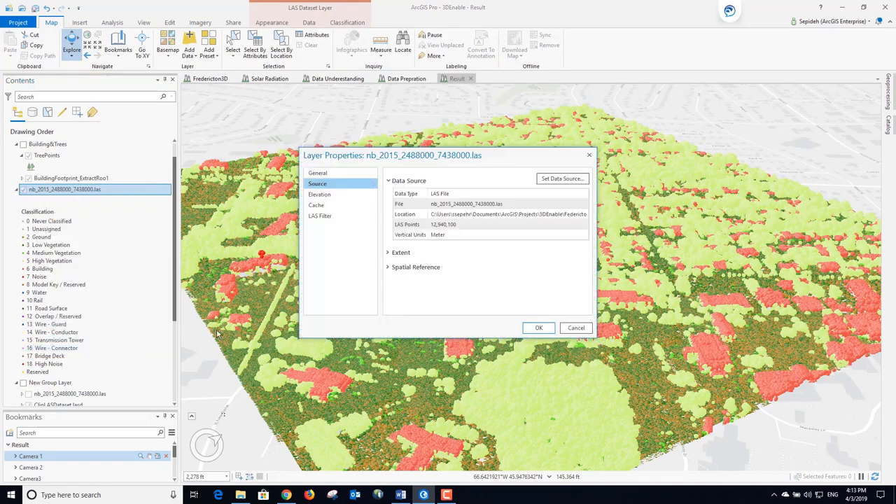
click(416, 268)
scroll(416, 270, down, 4)
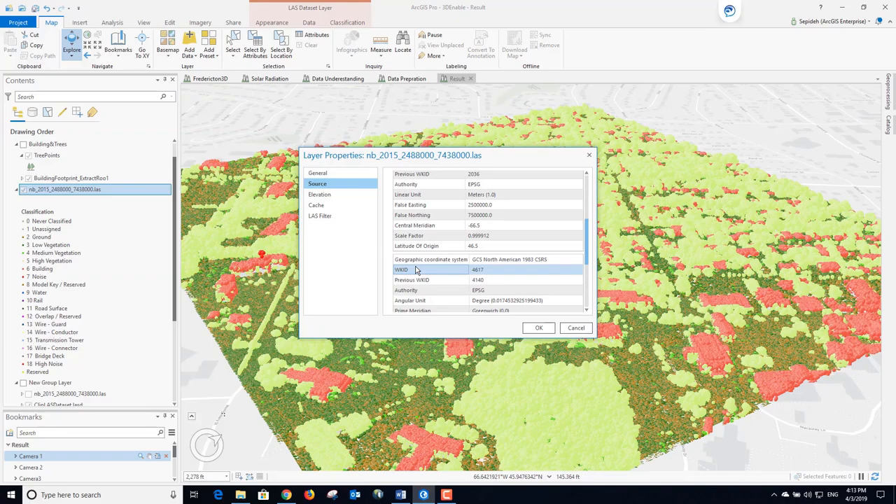
click(538, 327)
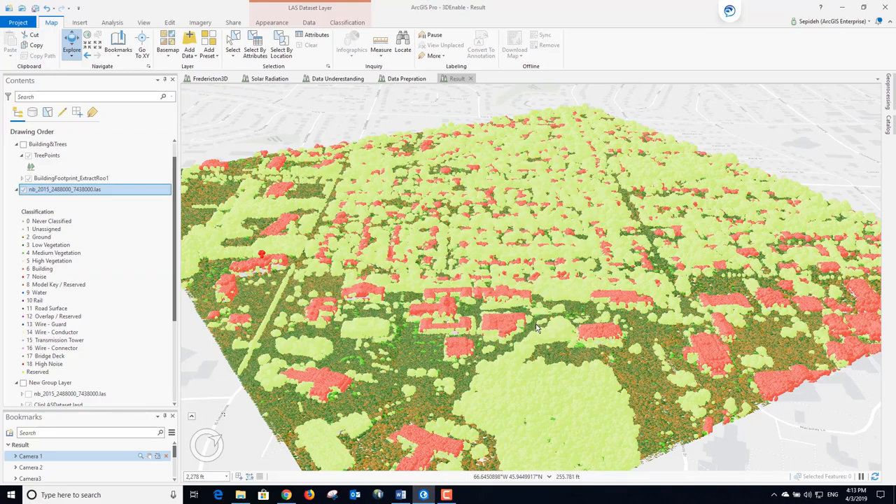
Show the clipped point cloud in New Group Layer from the Camera3 bookmark and review the Extract LAS parameters and environments
click(25, 384)
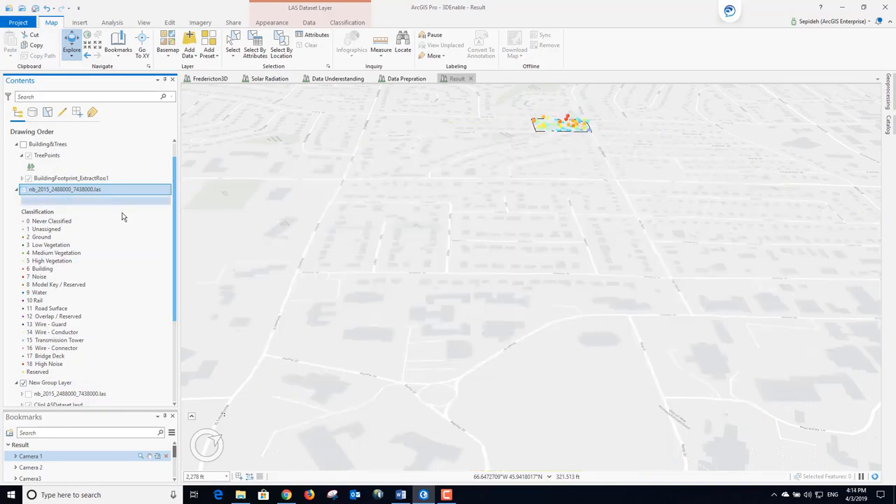
click(141, 479)
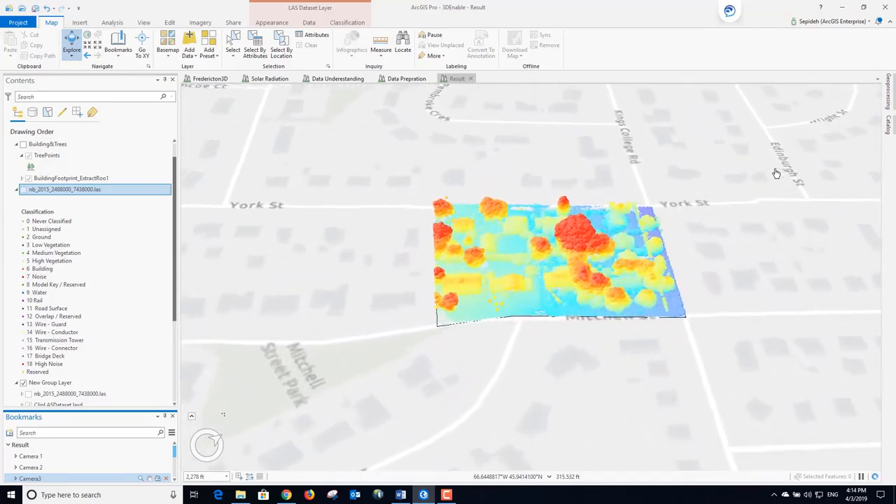
click(890, 98)
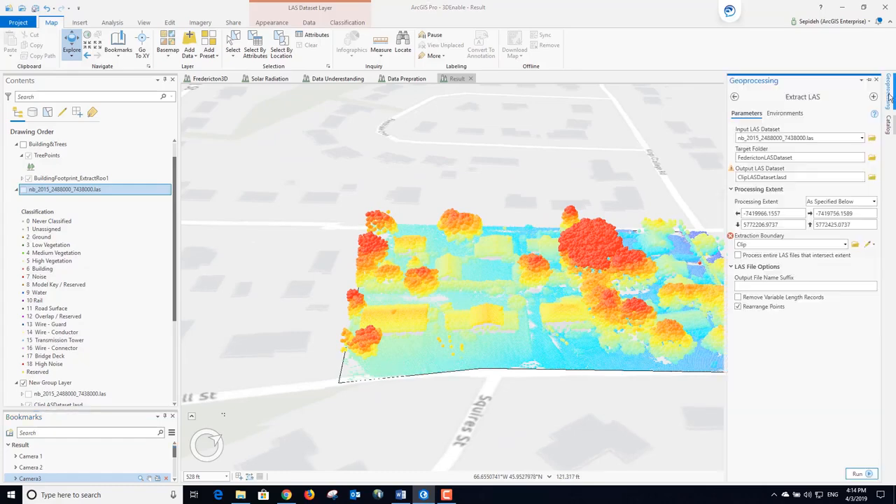
click(790, 114)
click(890, 95)
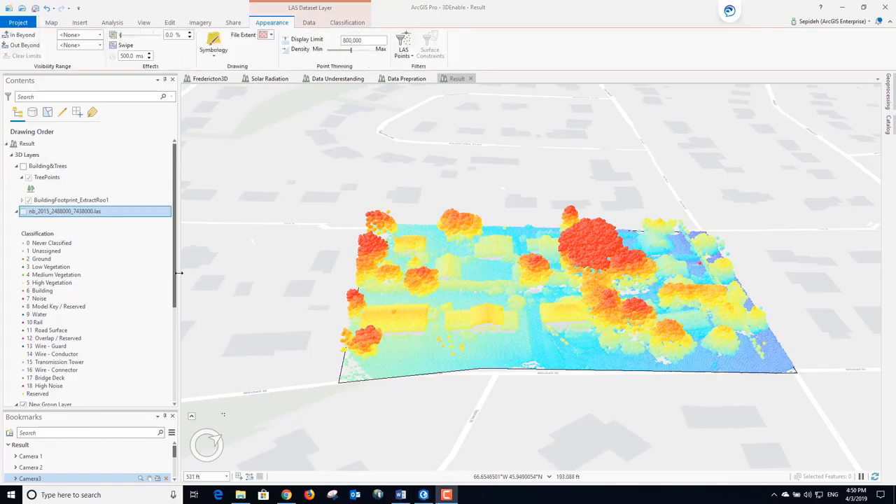
Hide New Group Layer, add nb_2015_2488000_7438000.las from the FederictonLASDataset folder to the scene, and view it from the Camera 1 bookmark
click(24, 395)
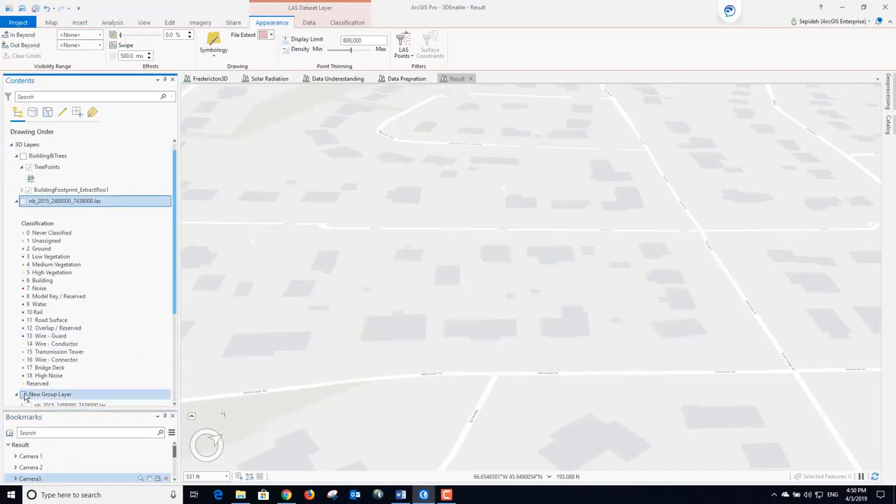
click(890, 126)
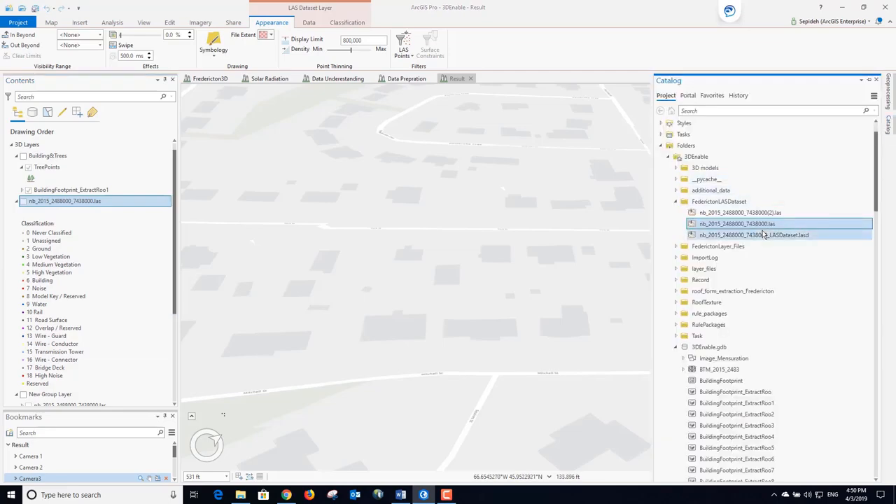
drag(701, 225, 597, 235)
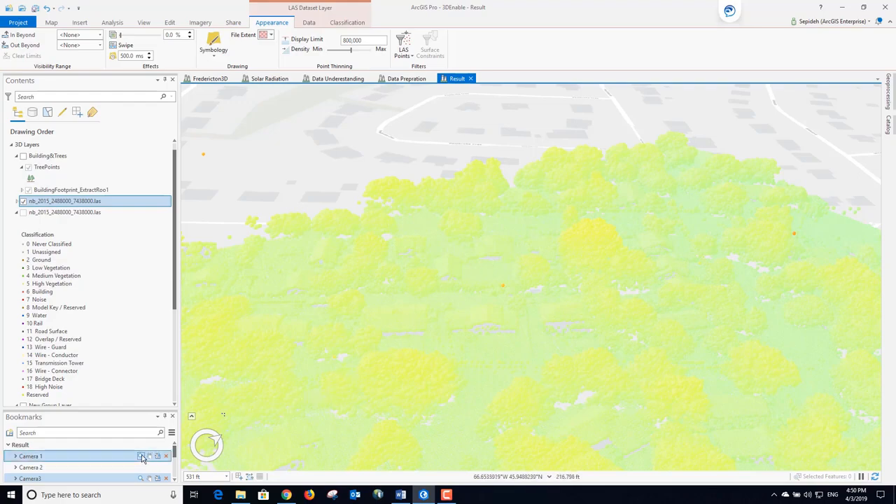
click(142, 456)
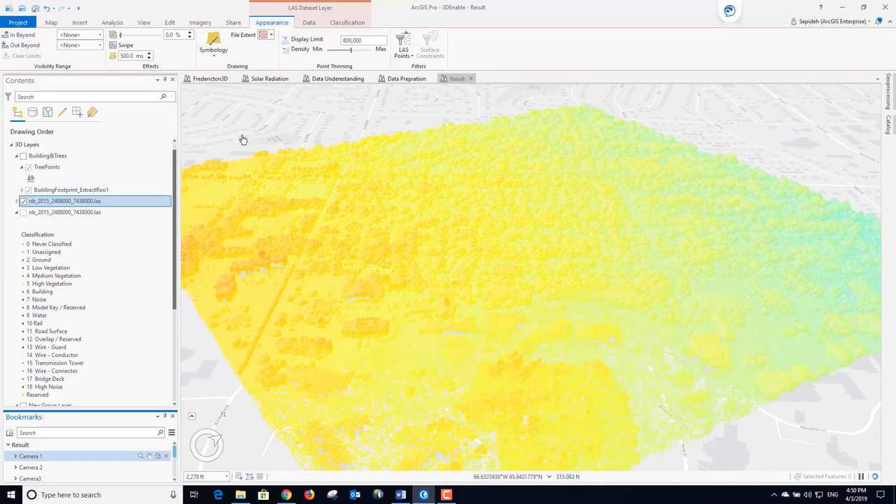
Symbolize the newly added LAS layer's points by class and get a close view of the long building
click(214, 56)
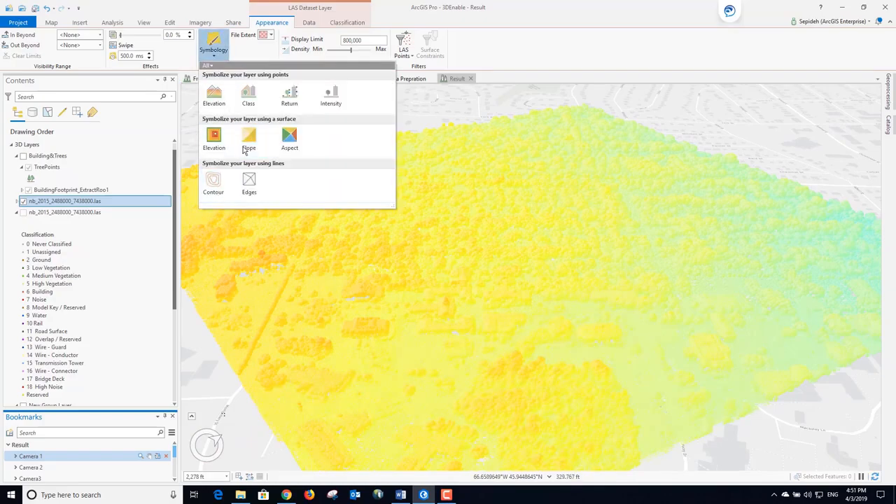
click(248, 96)
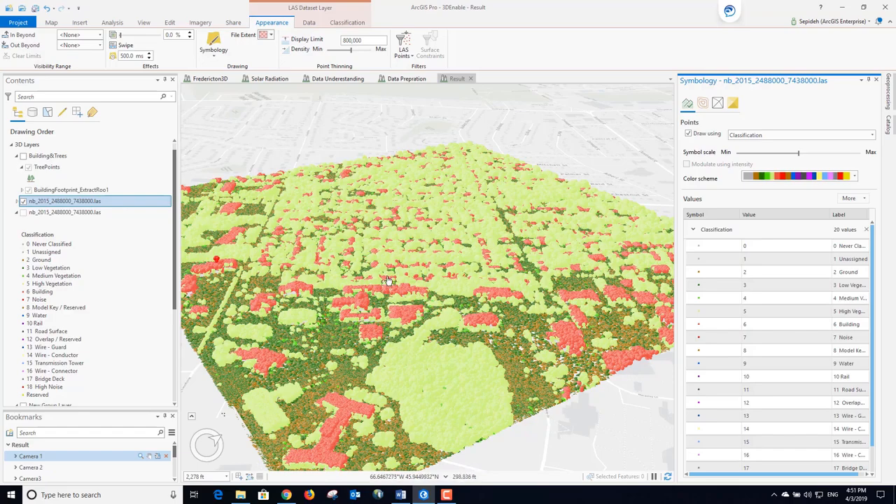
scroll(389, 280, up, 5)
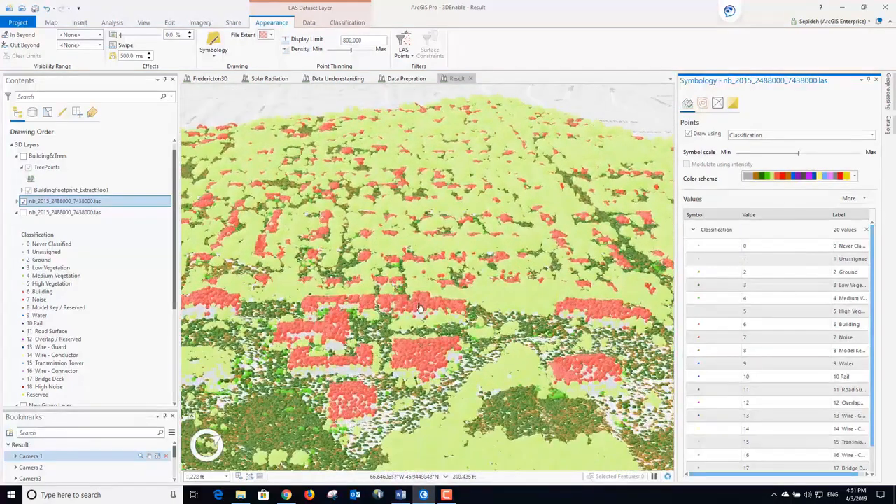
scroll(425, 308, up, 4)
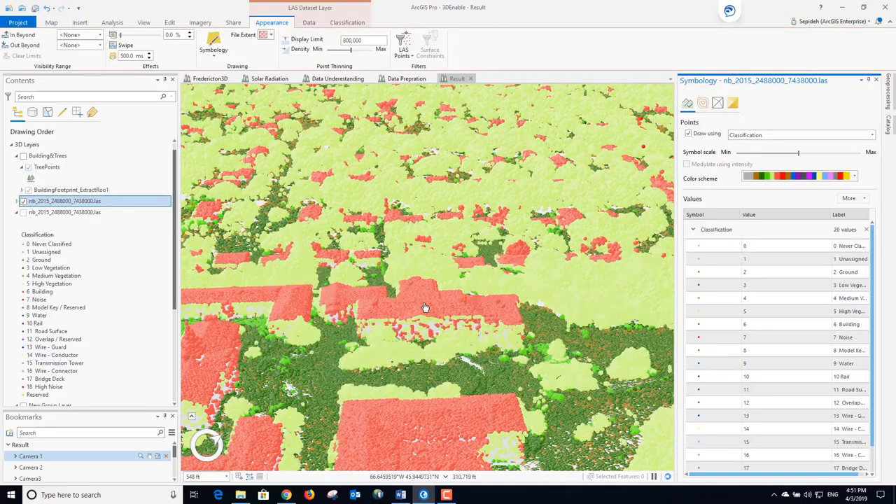
scroll(425, 308, up, 2)
scroll(425, 309, up, 1)
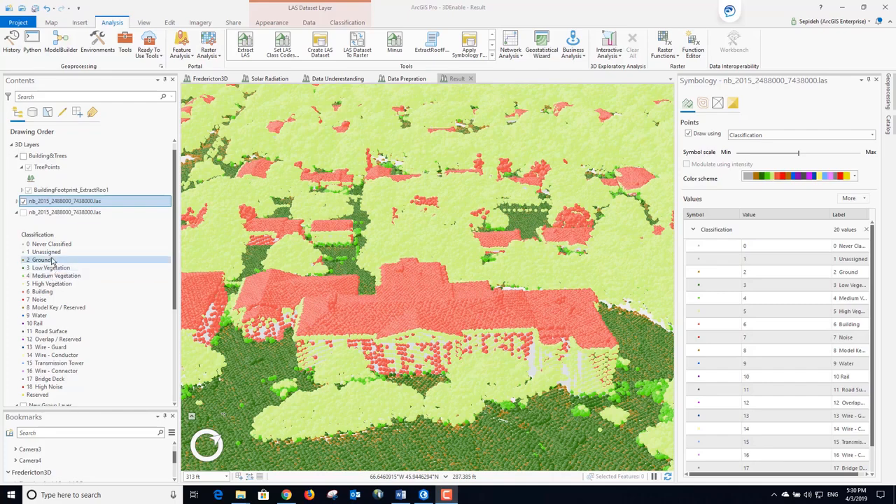
Review the classification codes, return values and classification flags in the LAS filter properties of the hidden LAS layer
right_click(54, 214)
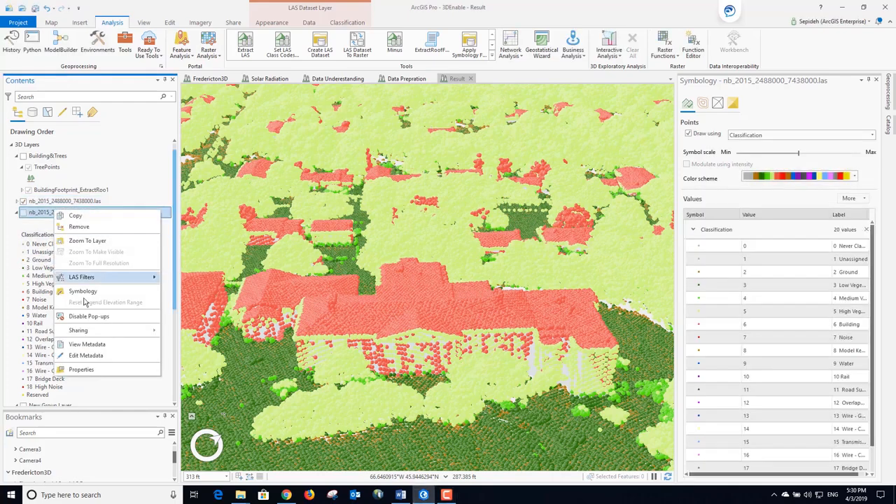
click(81, 370)
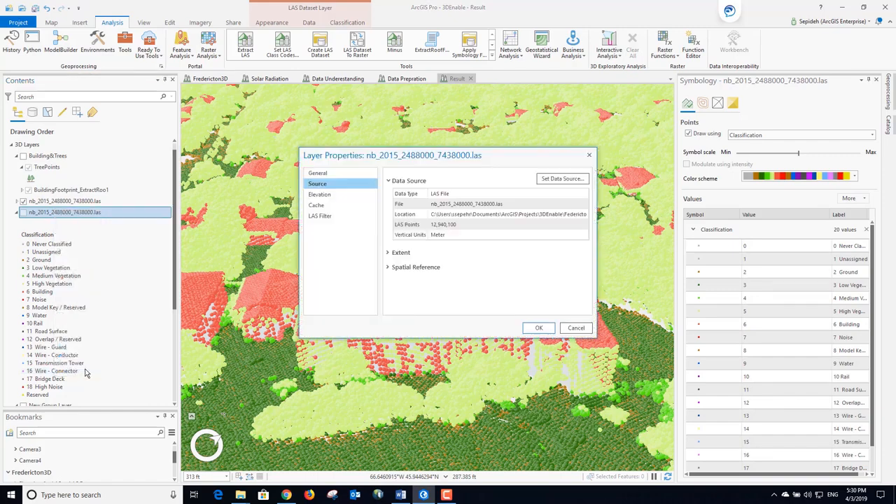
click(327, 217)
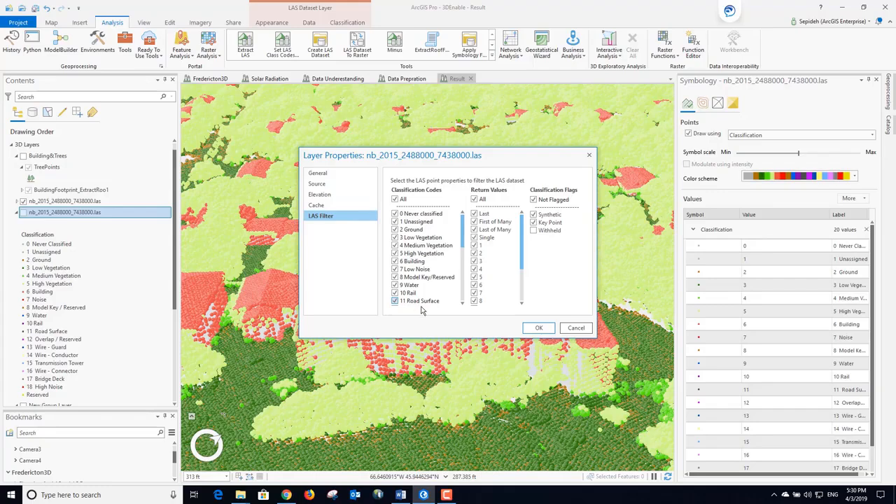
click(539, 327)
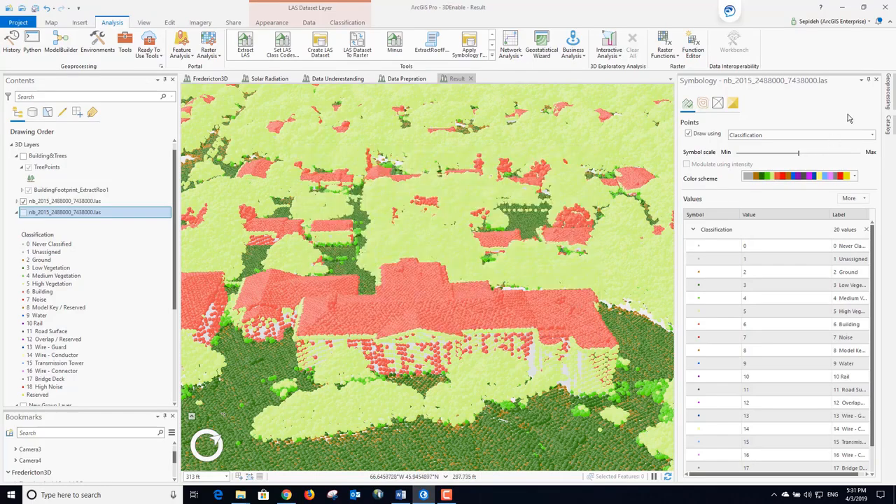
Review the Set LAS Class Codes Using Features settings and auto-hide the Symbology pane to enlarge the scene
click(889, 98)
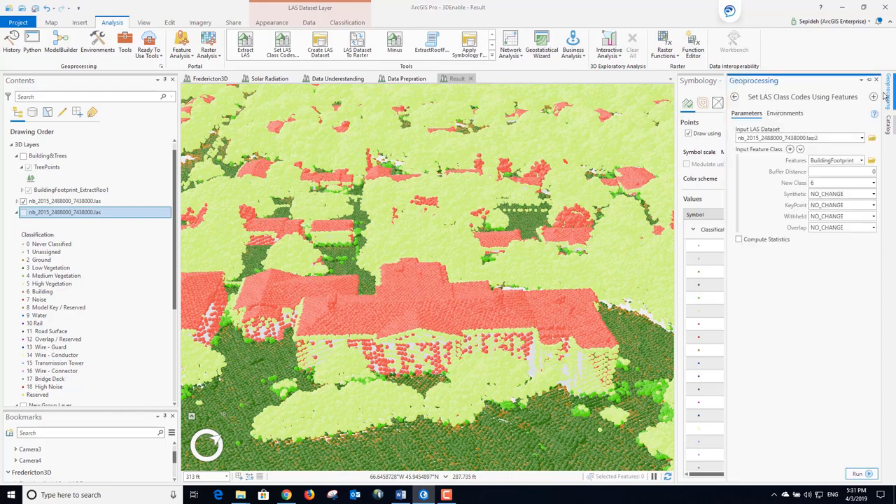
click(869, 80)
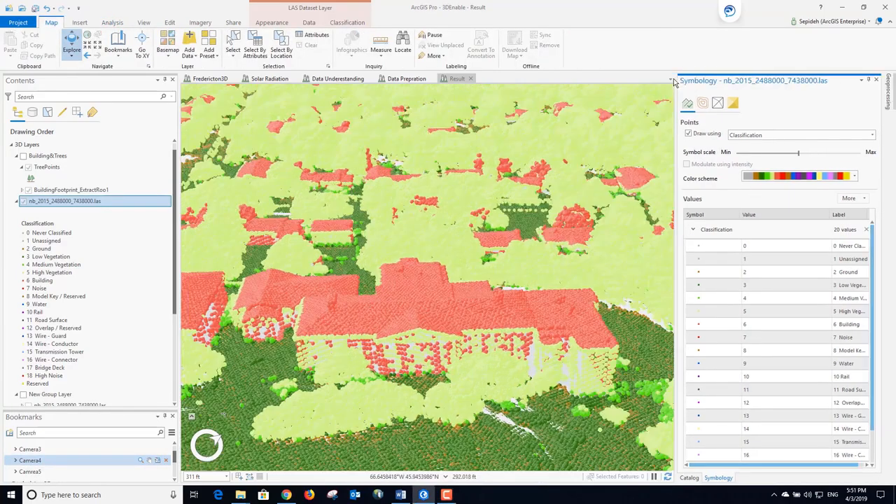
click(673, 80)
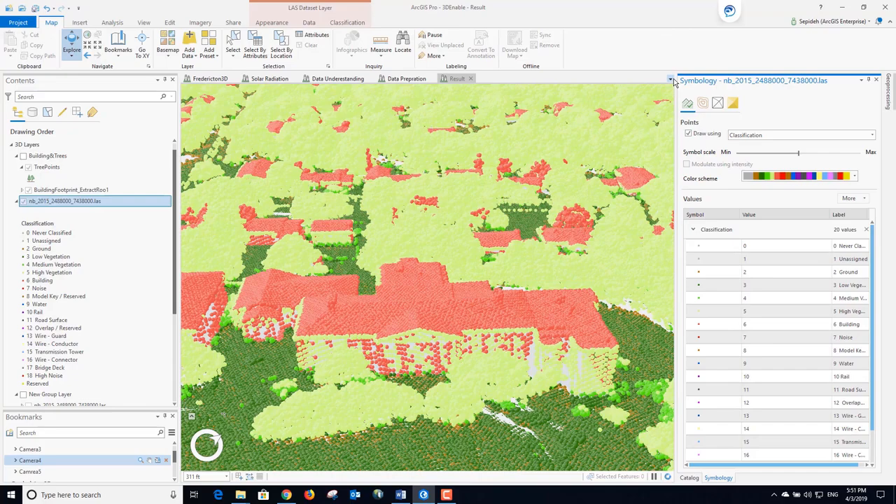
click(868, 80)
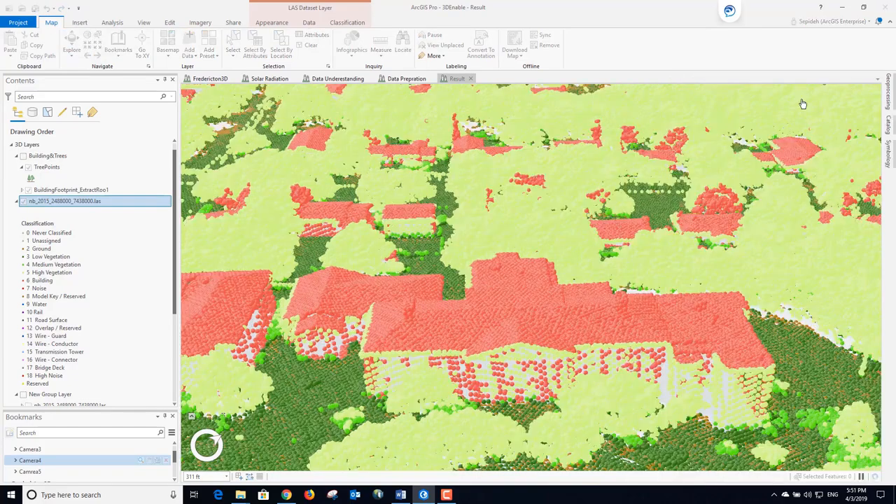
Reclassify the column of building points rising above the central house roof as 5 High Vegetation using a rectangle selection
scroll(457, 135, up, 2)
scroll(457, 134, up, 3)
drag(457, 146, 471, 351)
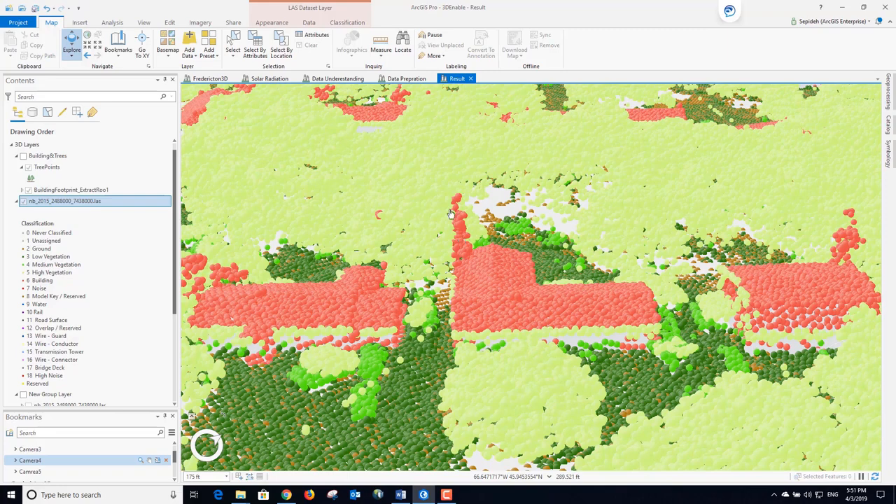
click(347, 23)
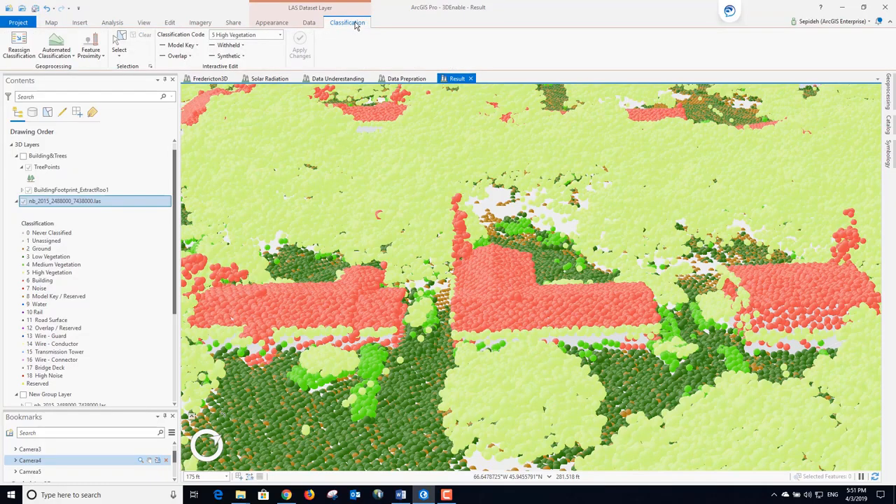
click(120, 53)
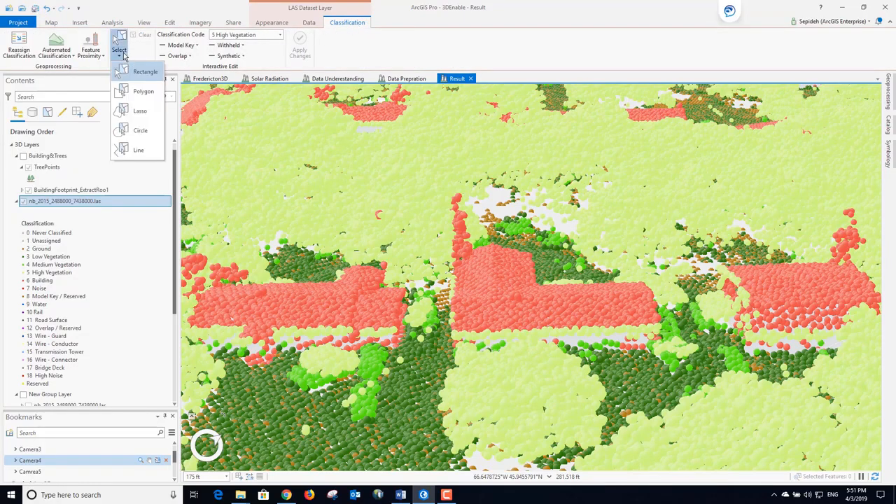
click(140, 66)
drag(435, 184, 477, 237)
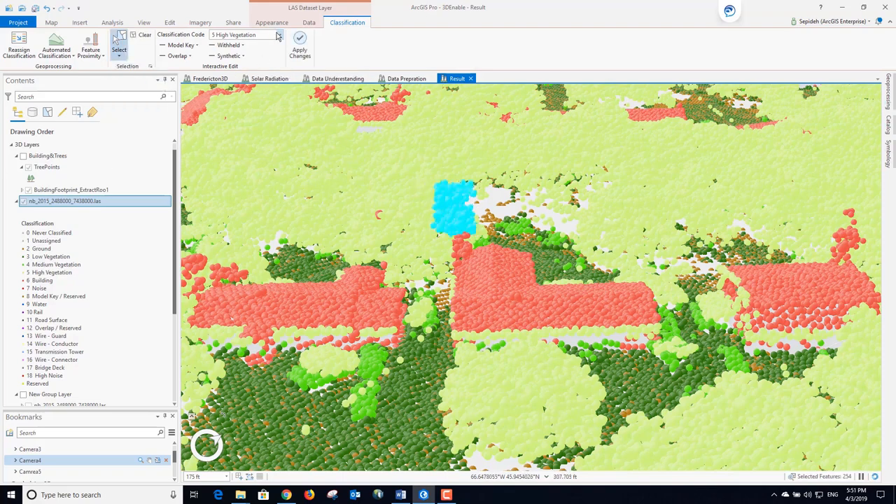
click(301, 42)
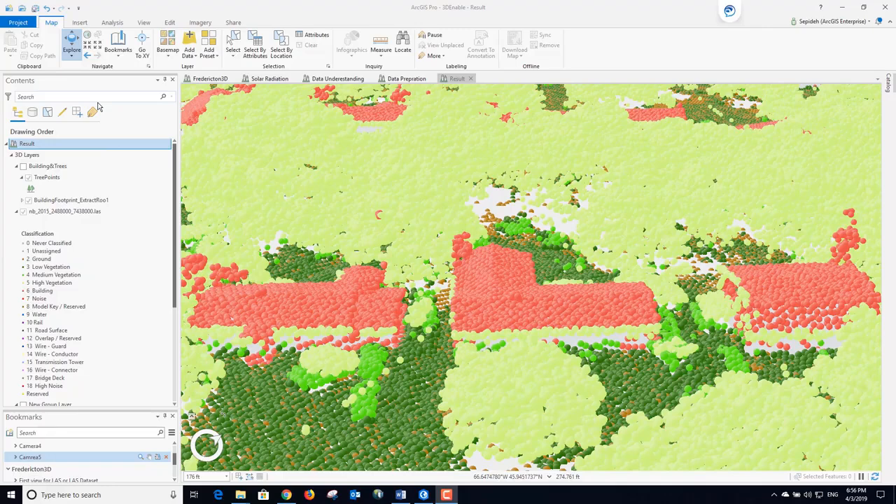
Create the LAS dataset nb_2015_2488000_7438000_LasD29.lasd from nb_2015_2488000_7438000.las in the FederictonLASDataset folder
click(117, 24)
click(319, 47)
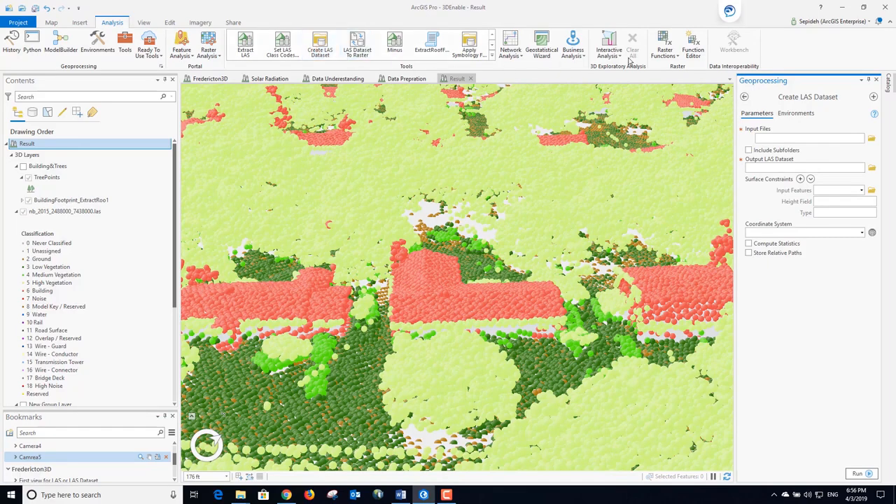
click(888, 84)
drag(768, 260, 652, 142)
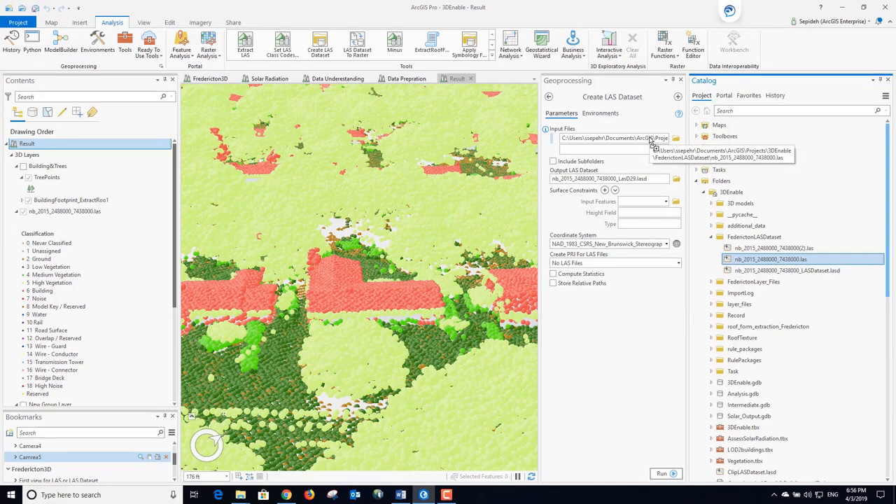
click(663, 474)
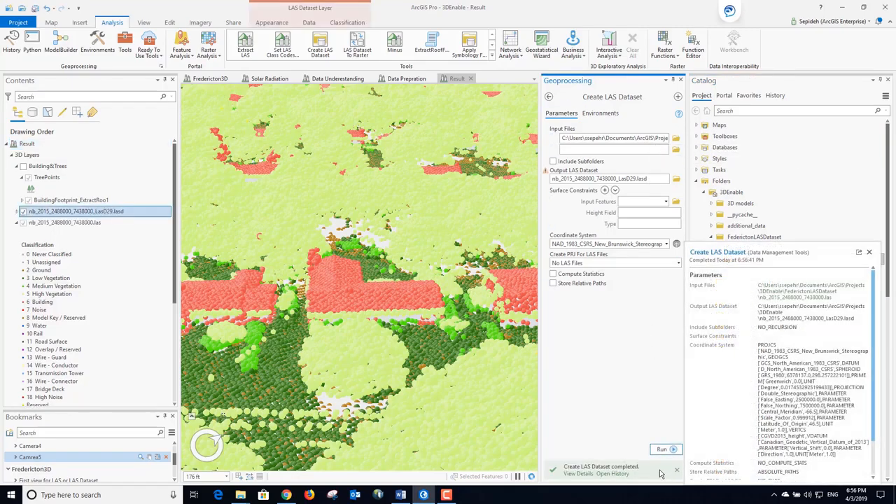
Hide and collapse the original LAS layer and symbolize the points of the new LasD29 dataset by class
click(23, 223)
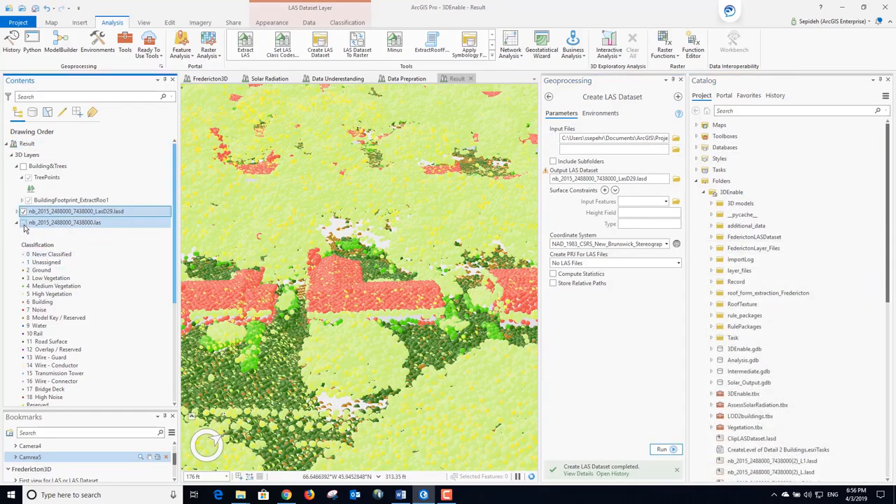
click(18, 223)
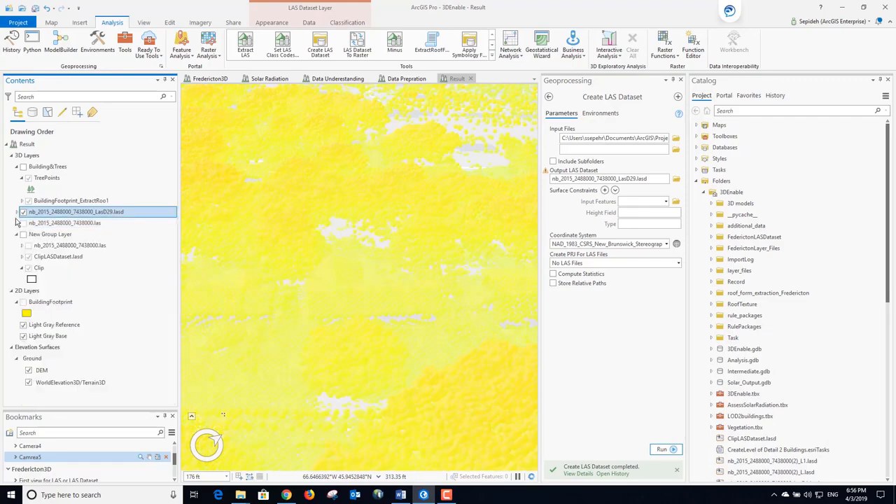
click(18, 213)
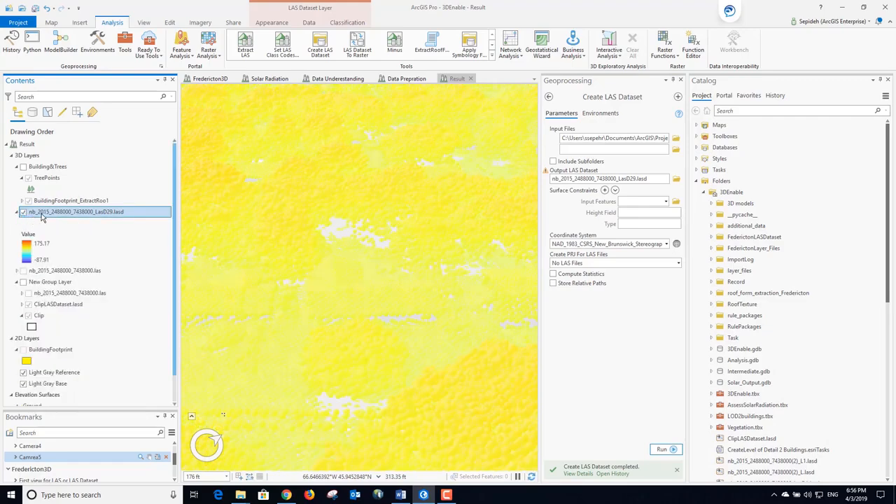
click(274, 23)
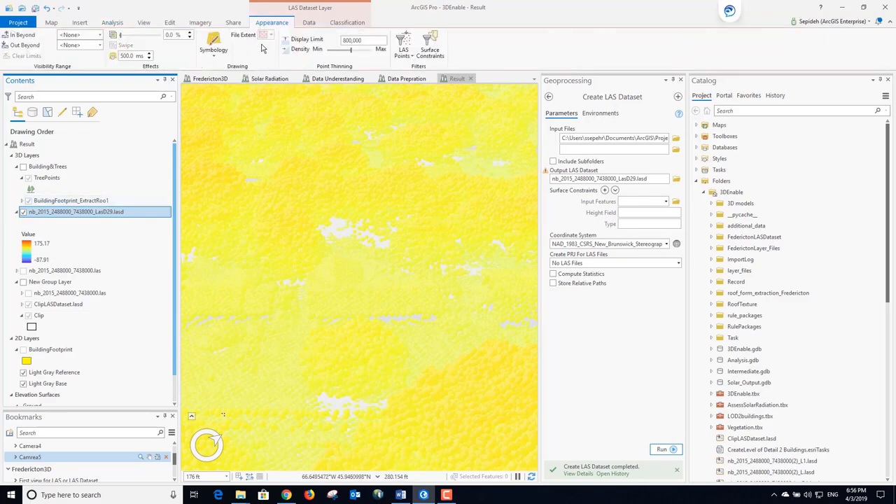
click(213, 43)
click(247, 98)
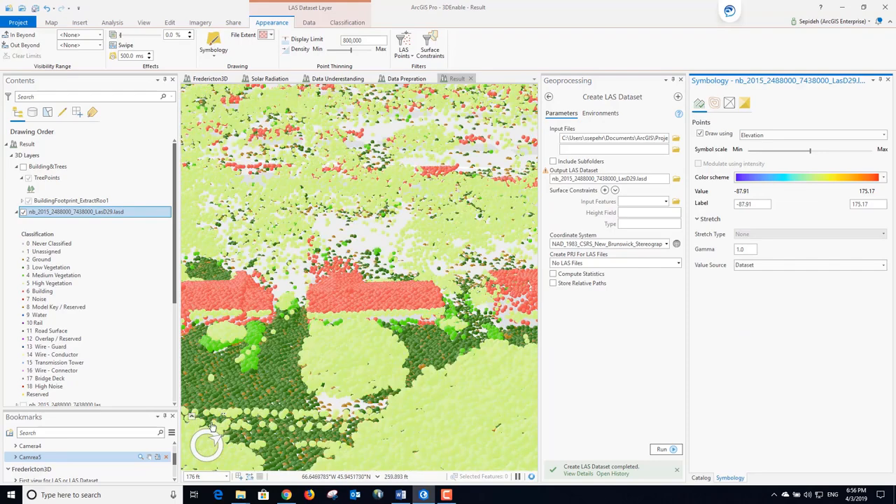
Zoom to the Camera 1 bookmark and close the Geoprocessing, Symbology and Catalog panes to enlarge the scene
scroll(130, 458, up, 2)
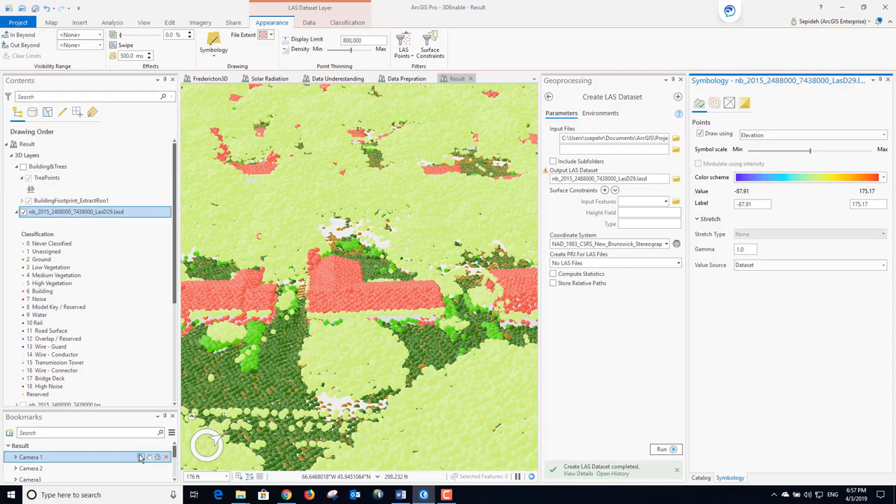
click(140, 457)
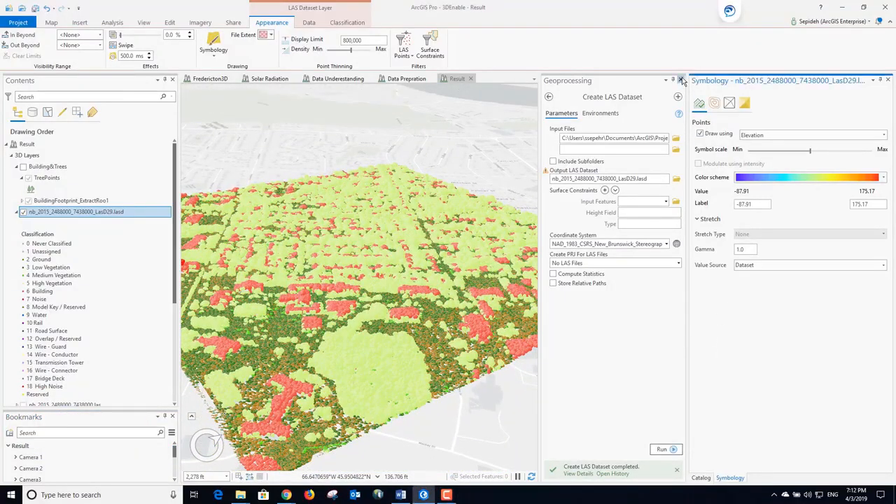
click(681, 80)
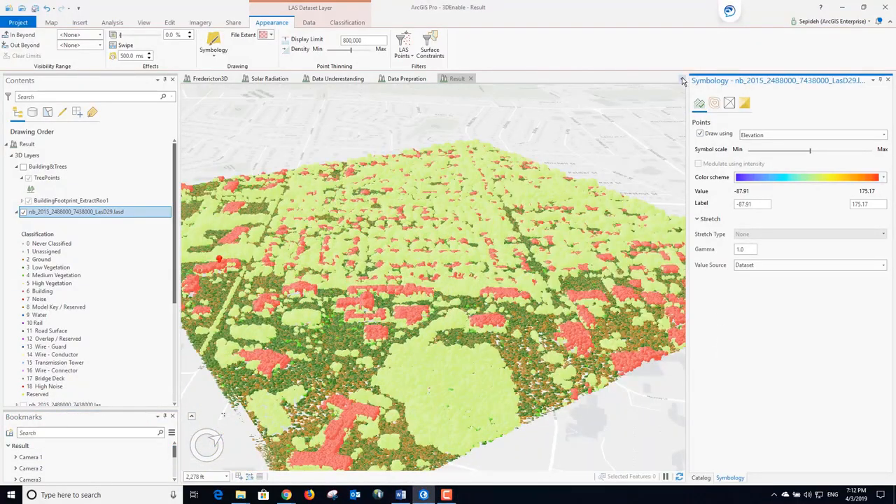
click(888, 80)
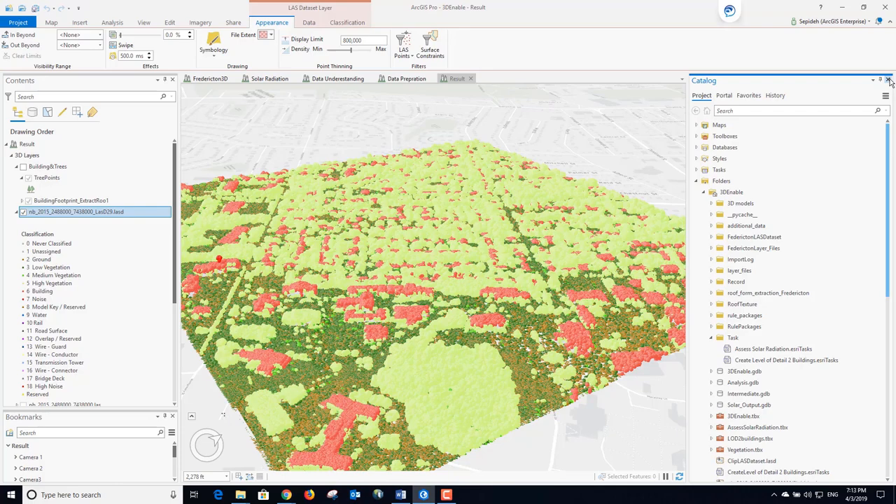
click(888, 80)
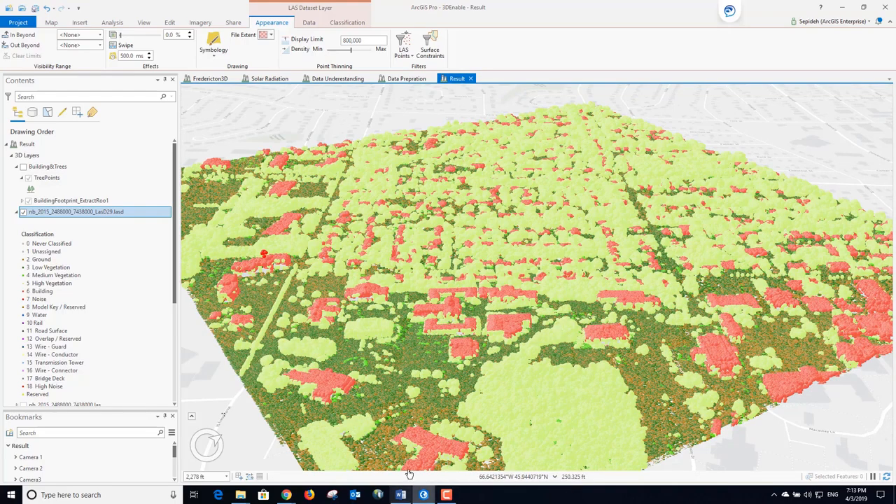
Look at the Local Government 3D Basemaps page in Chrome and return to ArcGIS Pro
mouse_move(286, 496)
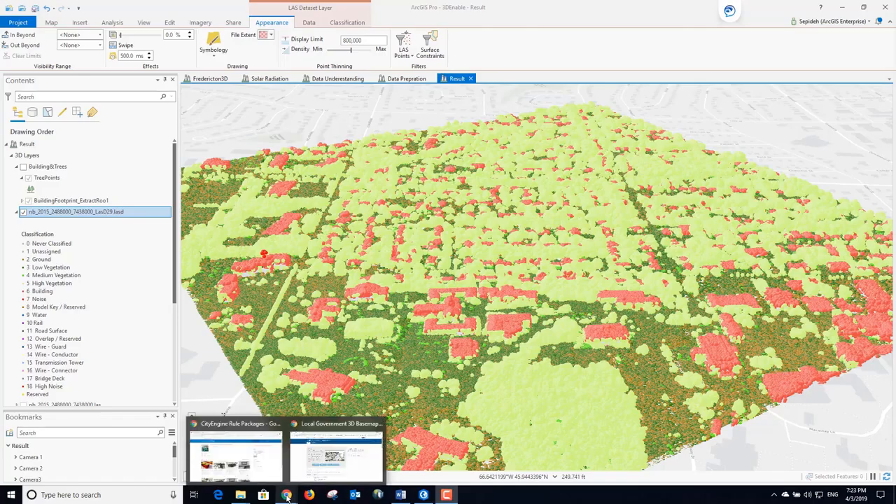
click(342, 474)
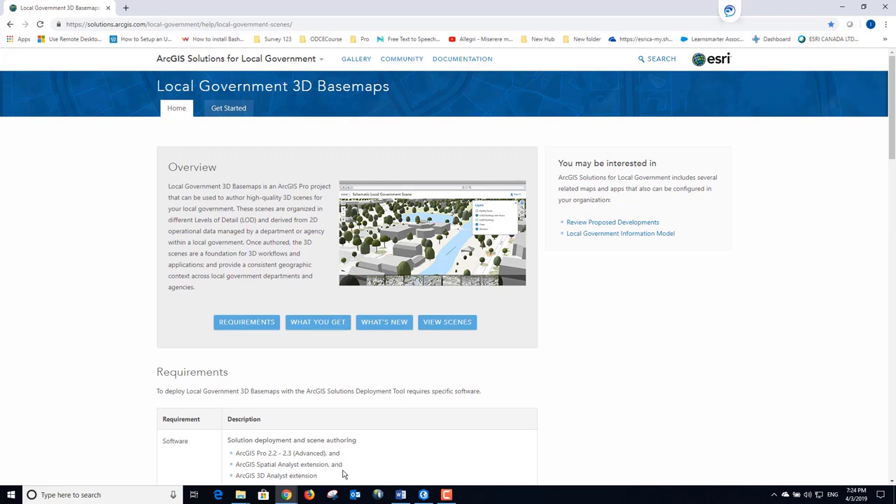
click(424, 495)
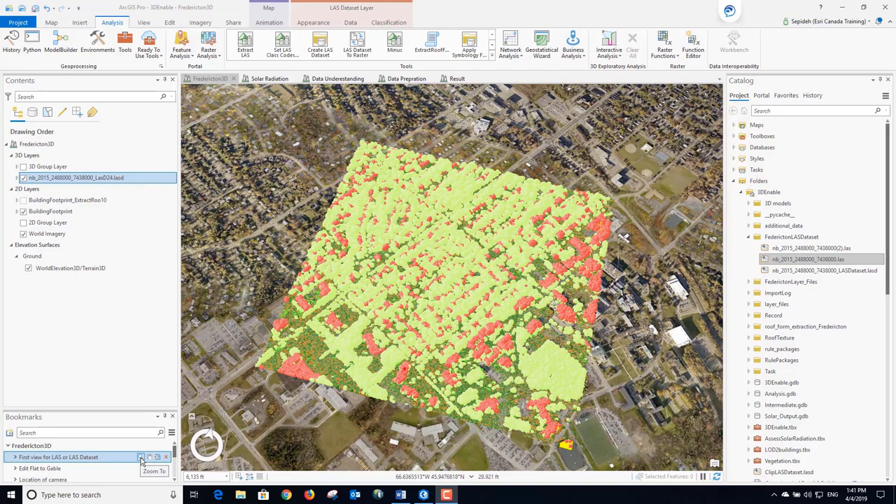
Zoom to the First view for LAS or LAS Dataset bookmark and filter the LasD24 layer to class 2 Ground points only
click(141, 458)
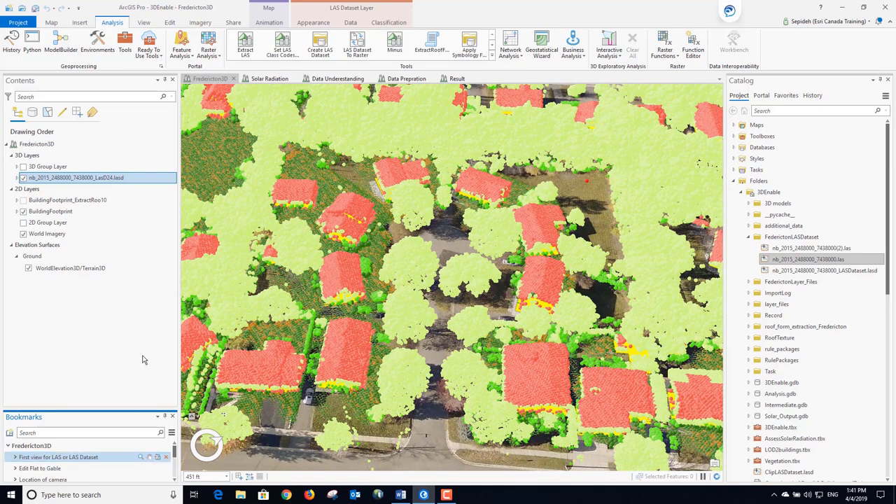
right_click(120, 178)
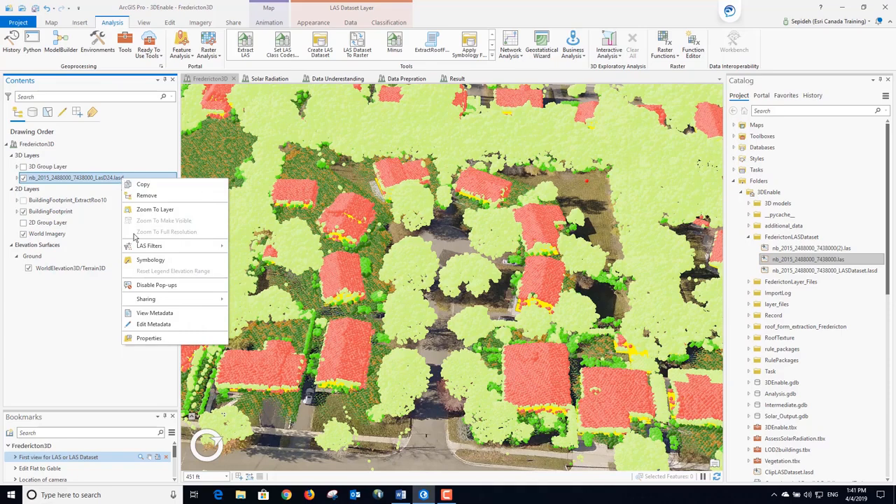
click(148, 338)
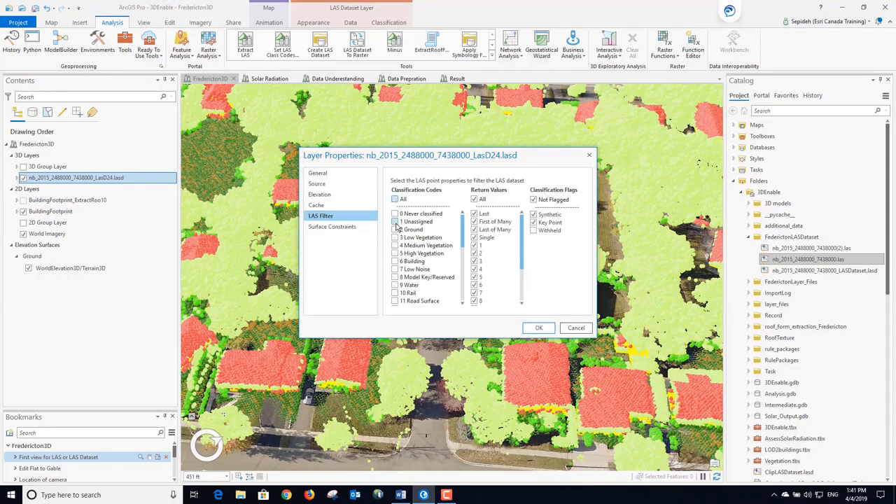
click(538, 328)
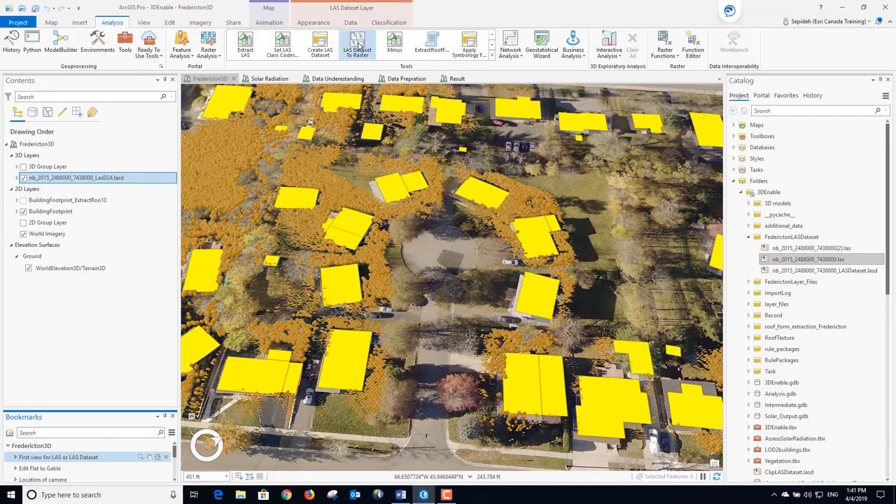
Check the source LAS file's point spacing and convert LasD24 to the elevation raster nb_2015_2415 with a sampling value of 0.3
click(358, 46)
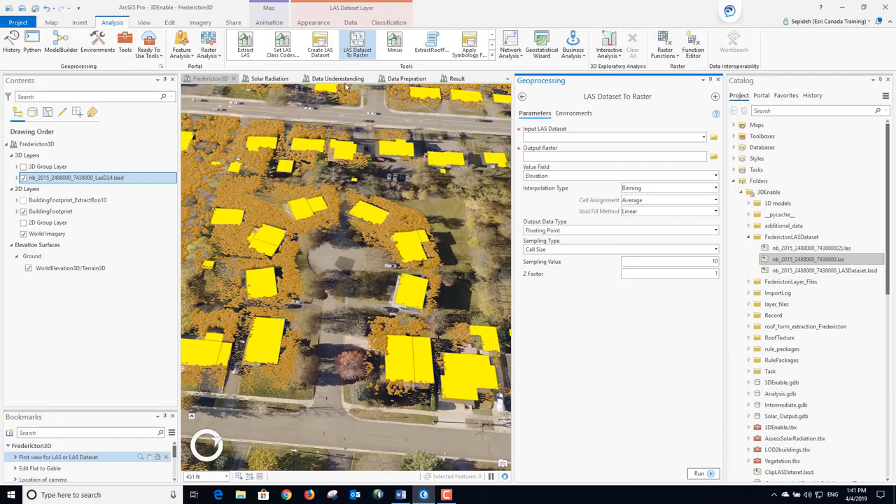
drag(111, 180, 536, 139)
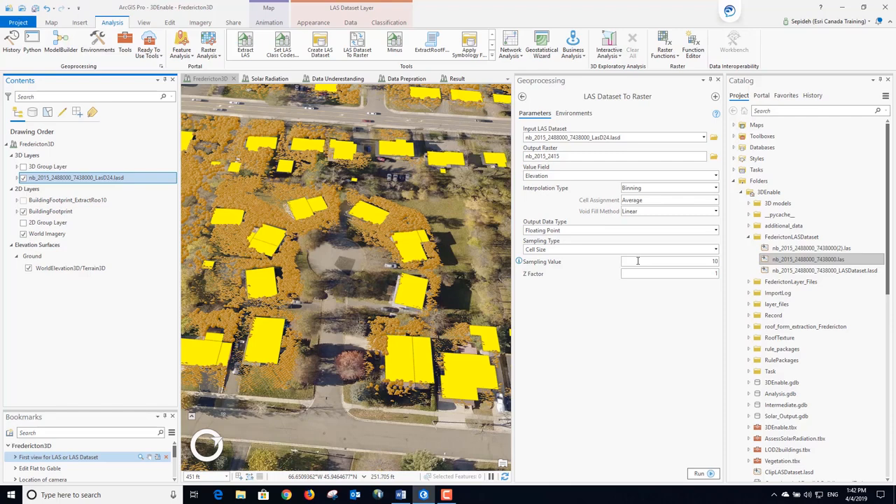
right_click(786, 261)
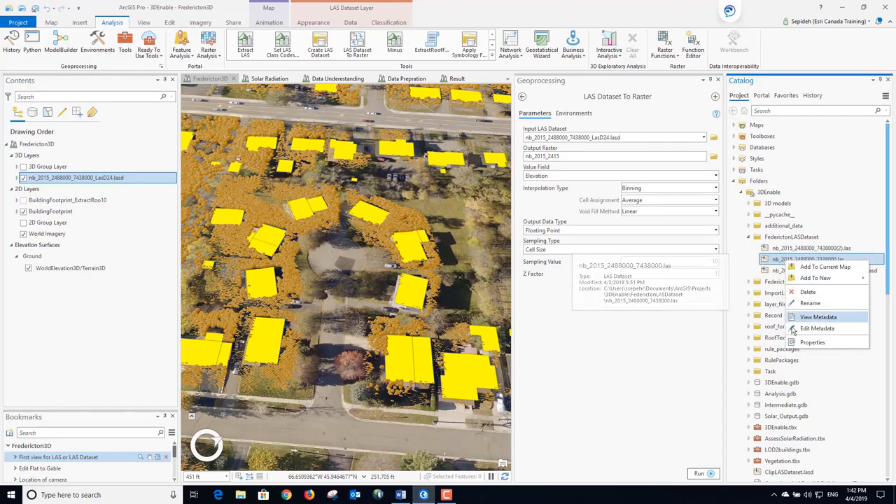
click(816, 342)
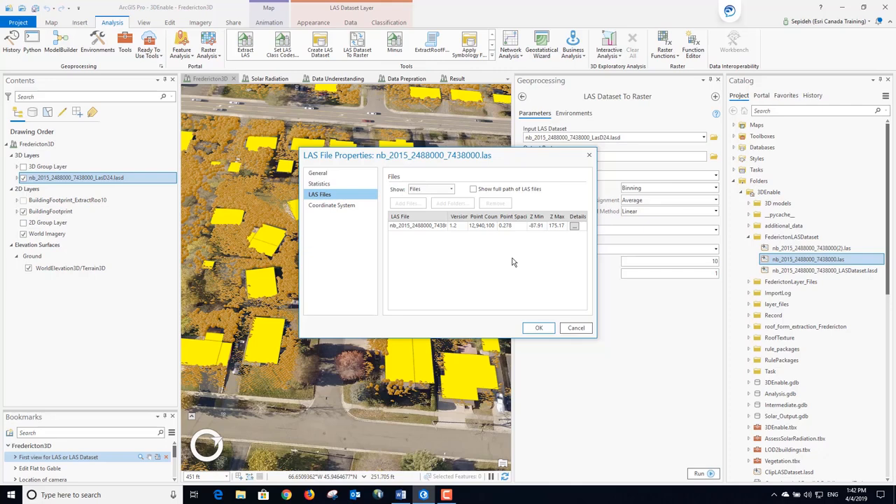
click(539, 328)
double_click(715, 261)
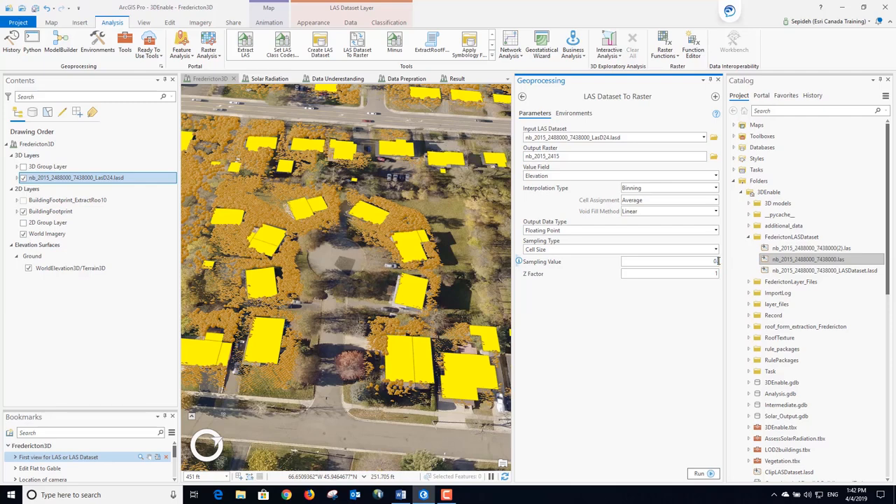
click(700, 474)
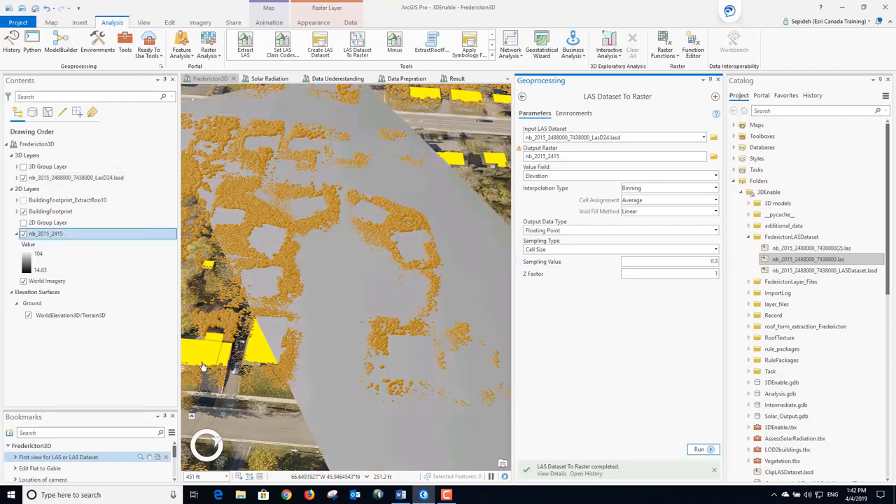
Zoom to the nb_2015_2415 raster, hide the LasD24 layer and close the Geoprocessing pane
right_click(56, 235)
click(95, 323)
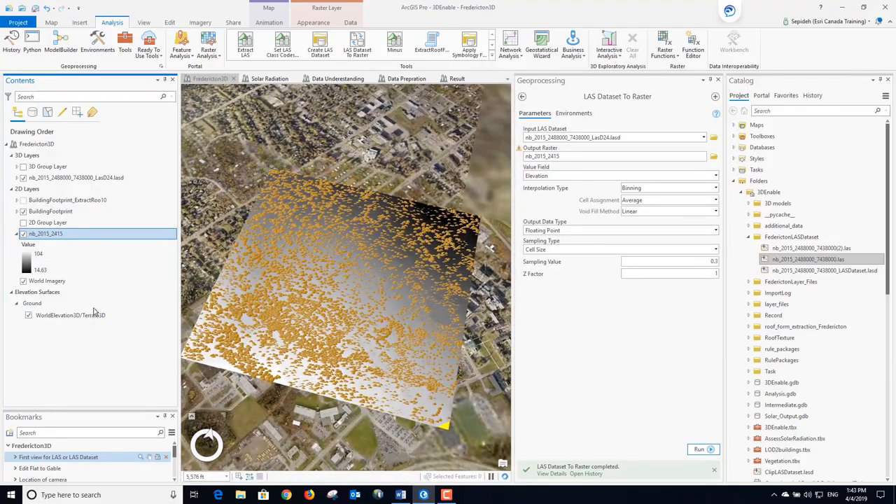
click(23, 178)
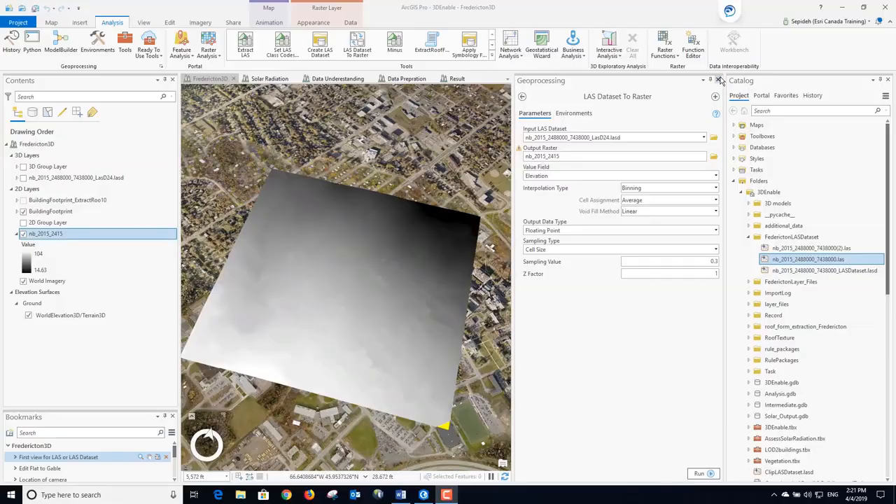
click(717, 80)
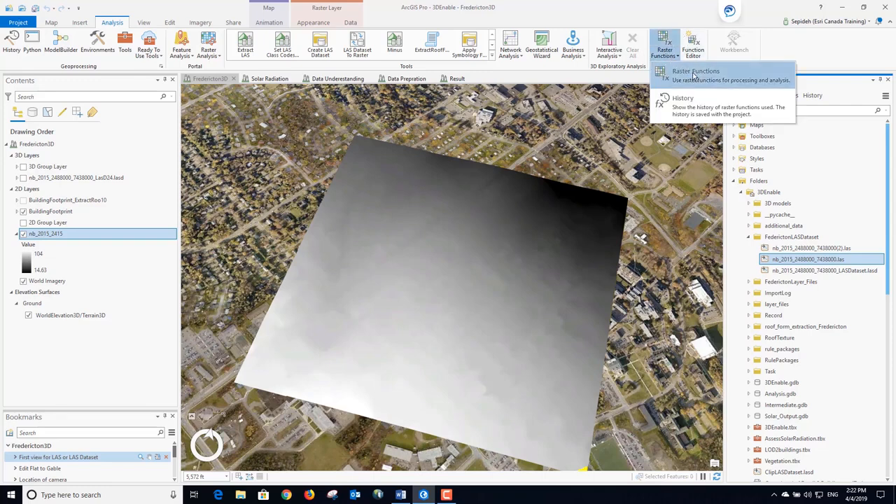
Create a traditional Hillshade layer from nb_2015_2415 with azimuth 315, altitude 45 and Z factor 1
click(665, 44)
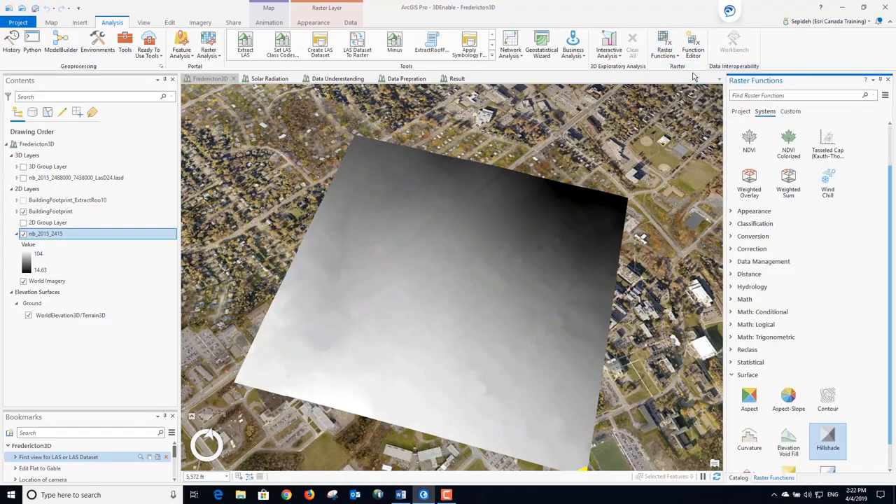
click(827, 440)
click(871, 145)
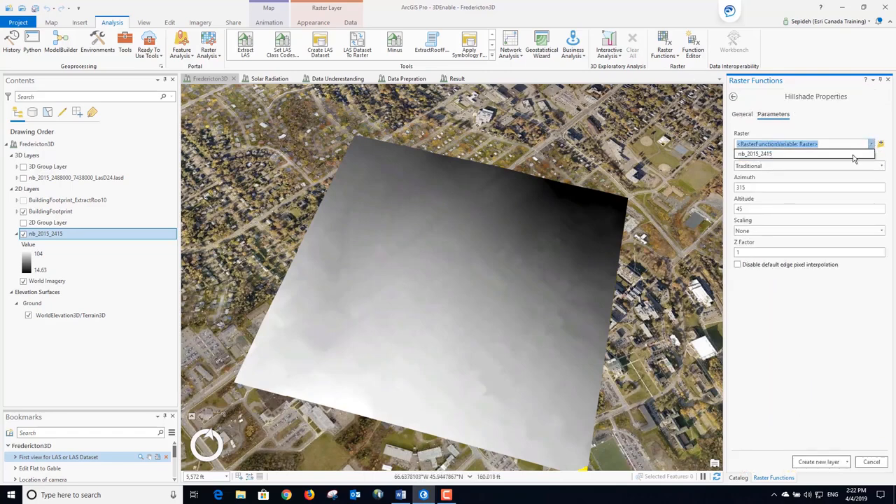
click(840, 154)
click(819, 462)
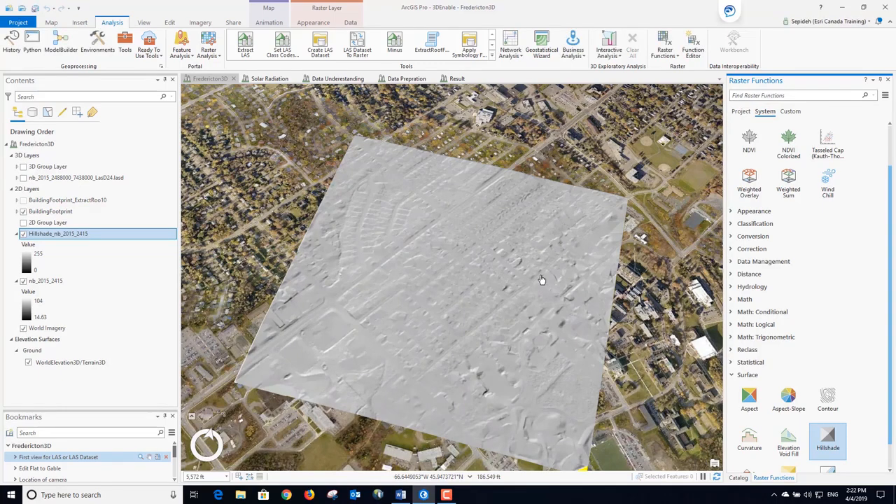
Show the LasD24 layer and filter its points to classes 3 Low Vegetation, 4 Medium Vegetation, 5 High Vegetation and 6 Building
click(141, 457)
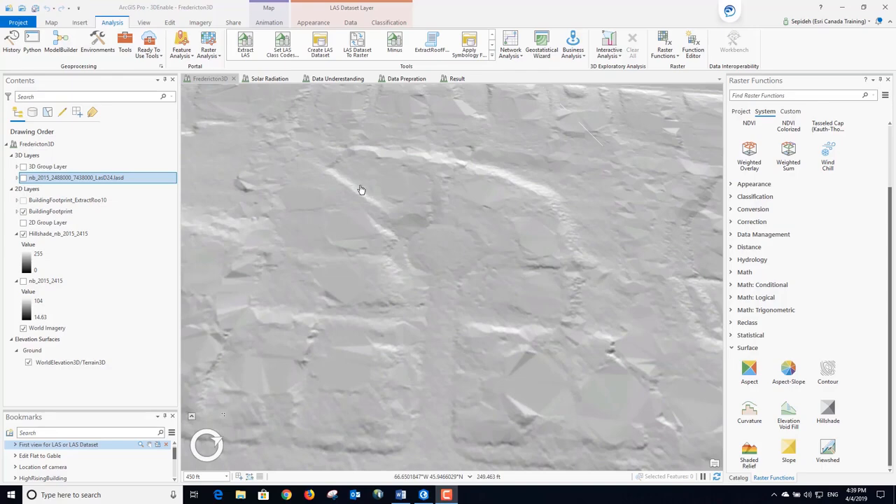
click(24, 177)
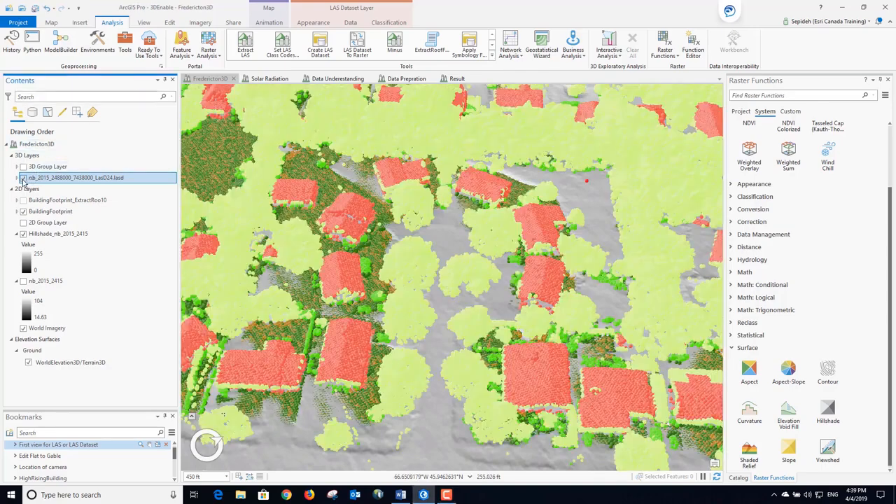
right_click(79, 178)
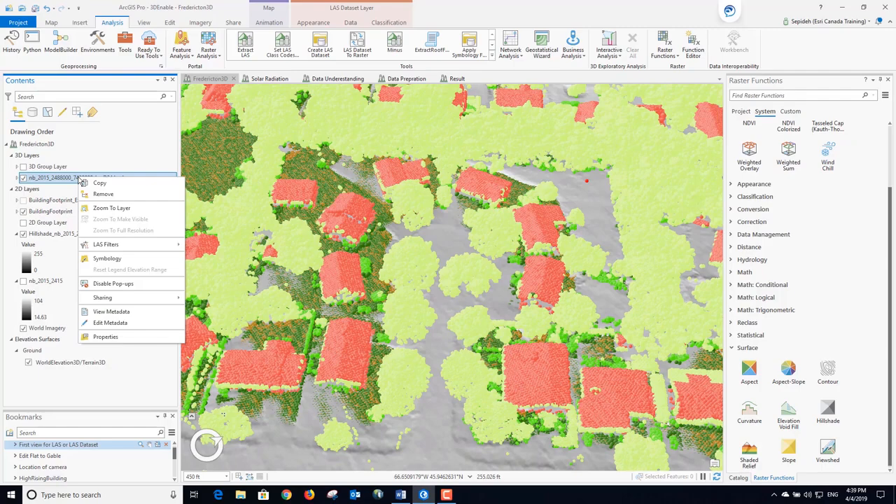
click(105, 337)
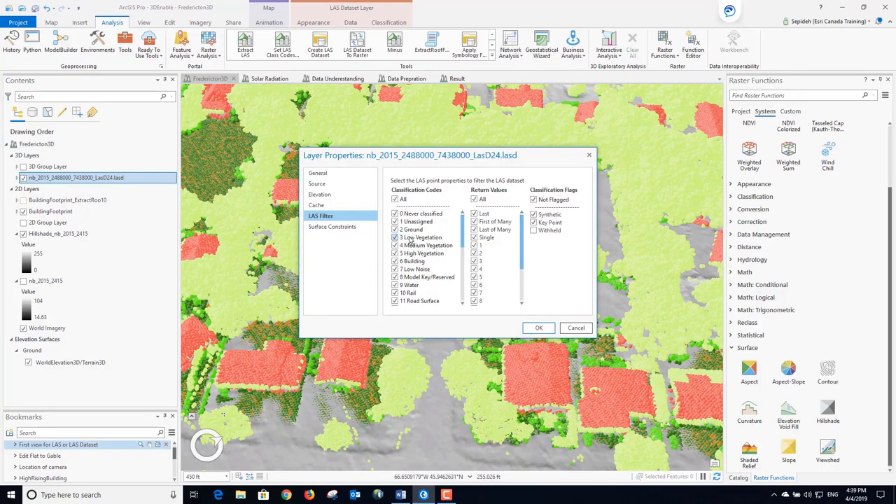
click(395, 199)
click(395, 237)
click(395, 245)
click(395, 253)
click(395, 261)
click(538, 328)
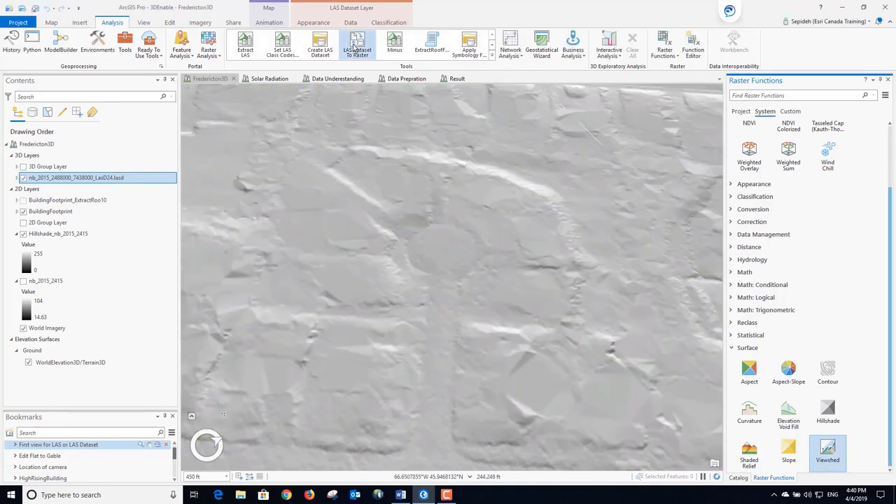
Convert the filtered LasD24 dataset to the elevation raster nb_2015_2417 using a cell size sampling value of 0.3
click(357, 48)
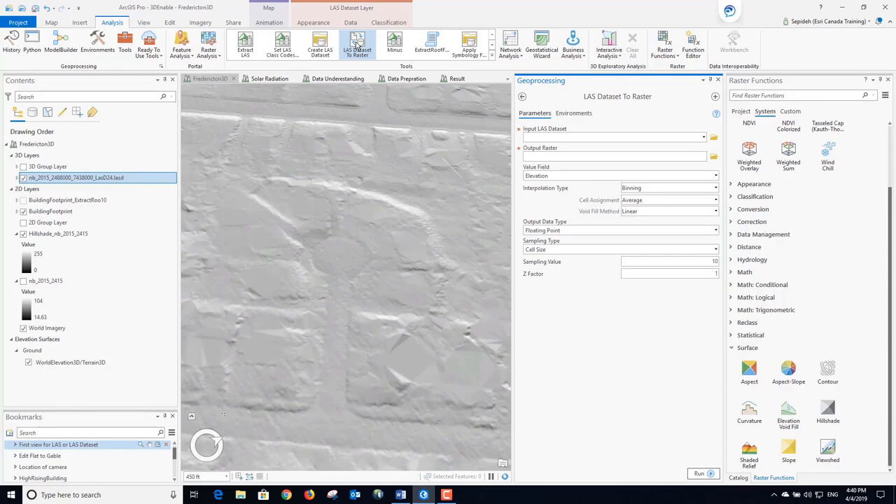
drag(108, 180, 554, 138)
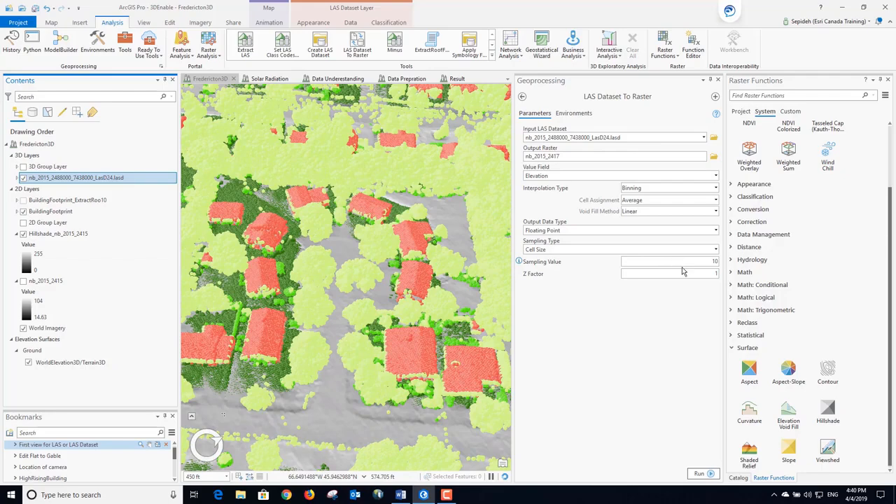
double_click(715, 261)
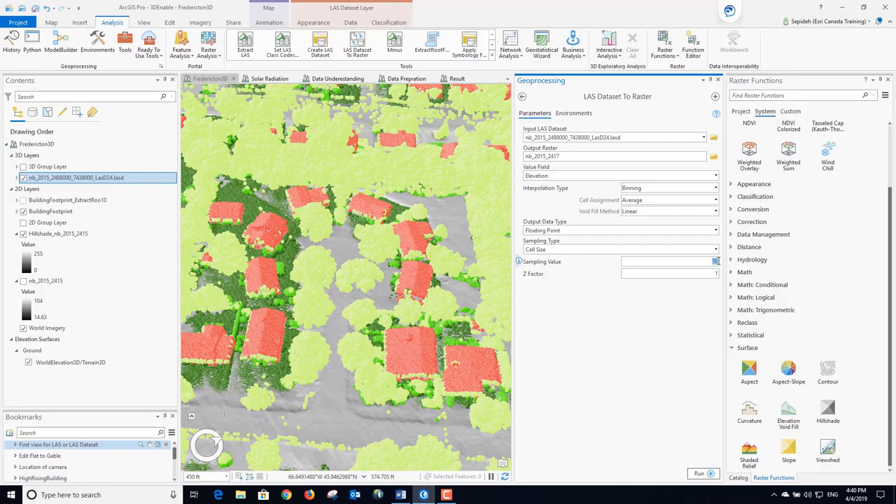
text(0.3)
click(701, 473)
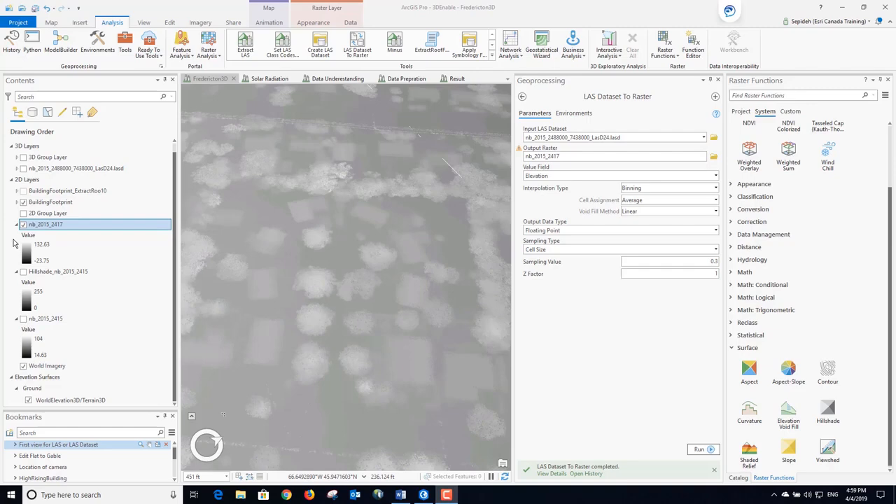
Zoom to the nb_2015_2417 raster and close the Geoprocessing and Raster Functions panes
right_click(51, 227)
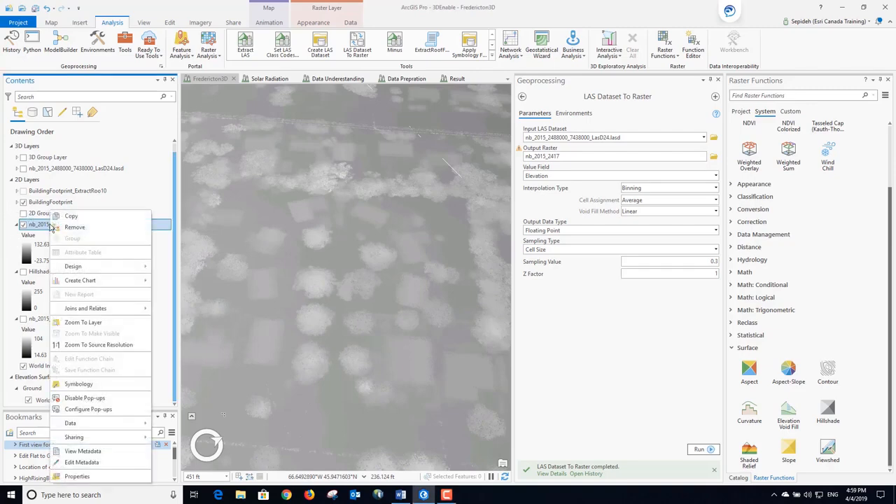
click(83, 322)
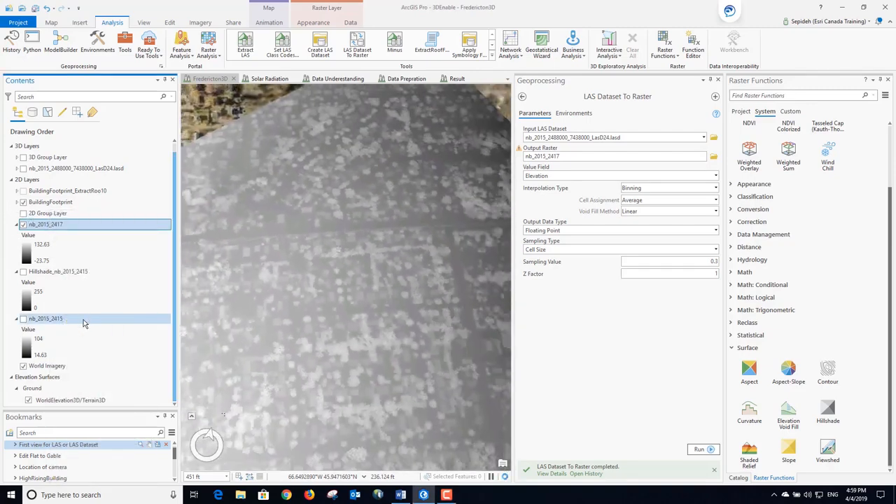
click(83, 322)
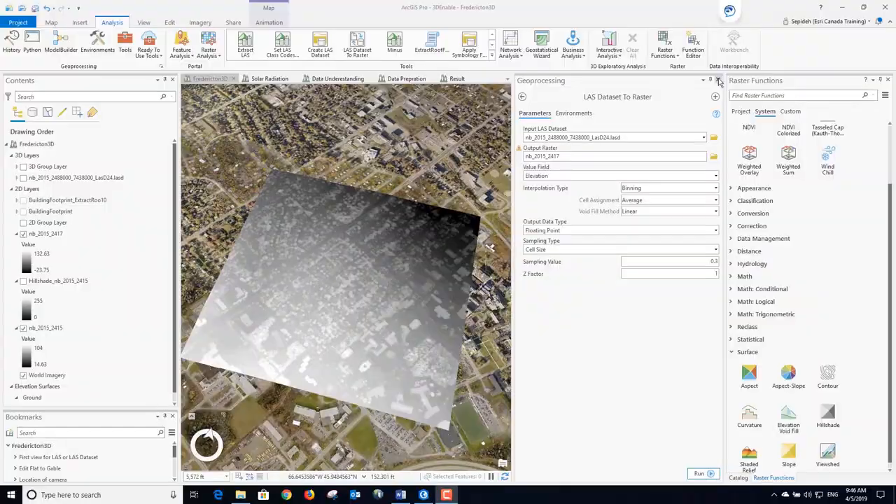
click(718, 80)
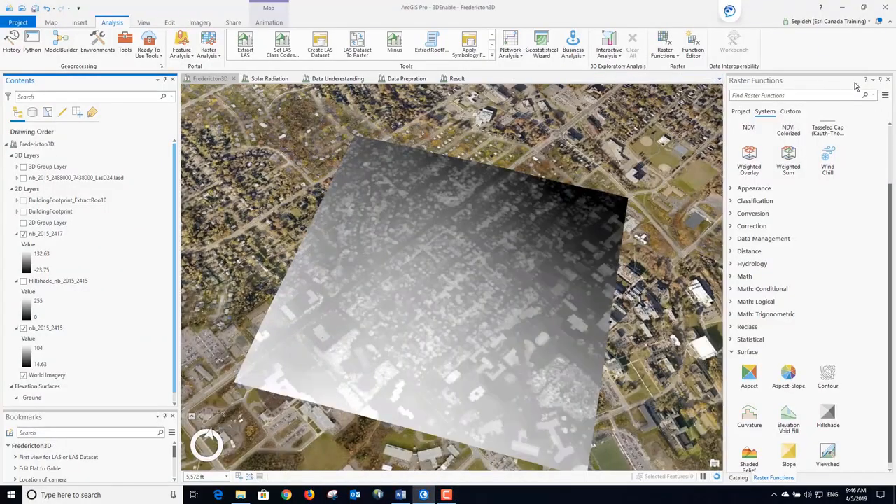
click(888, 80)
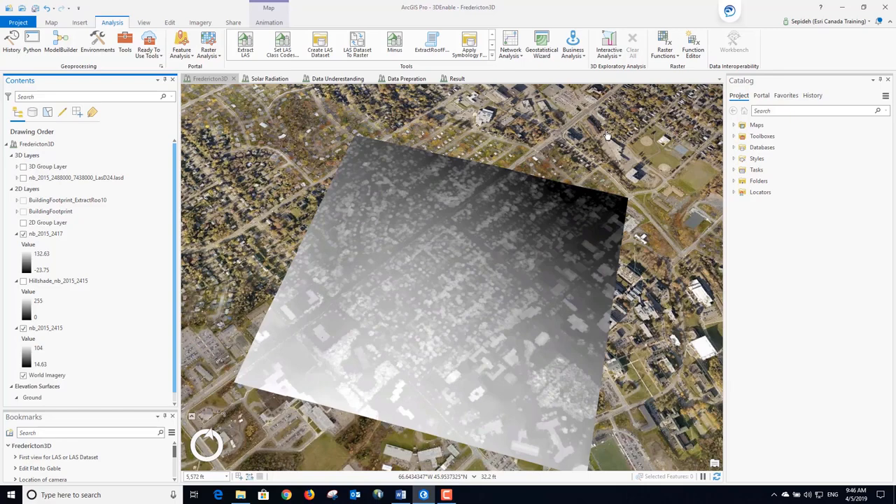
Subtract nb_2015_2415 from nb_2015_2417 with the Minus tool, outputting the raster Minus_nb_2015
click(395, 43)
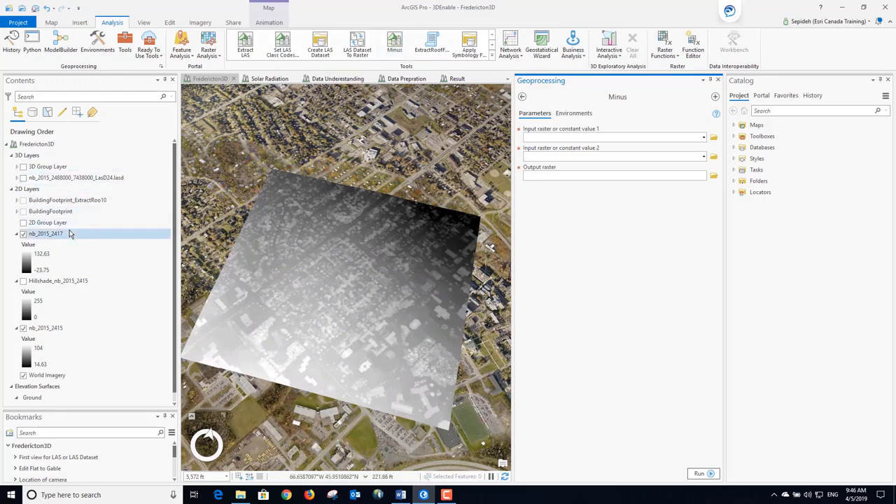
click(109, 231)
drag(108, 232, 542, 140)
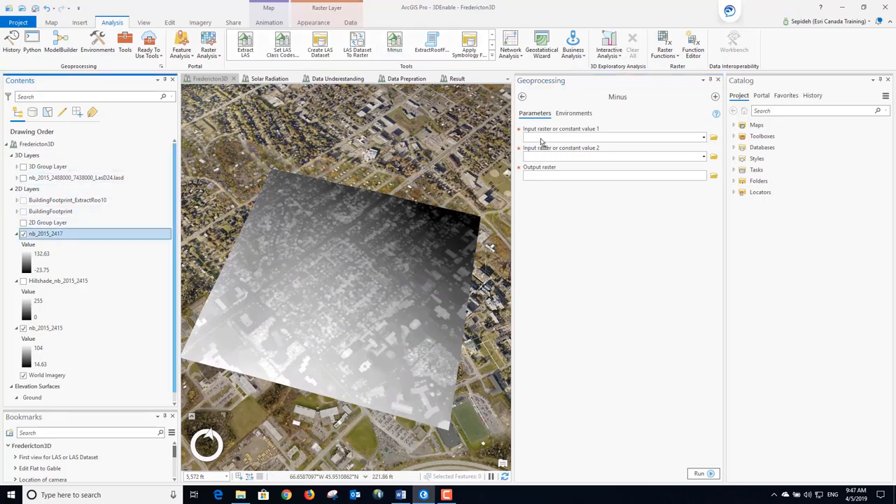
drag(52, 333, 538, 160)
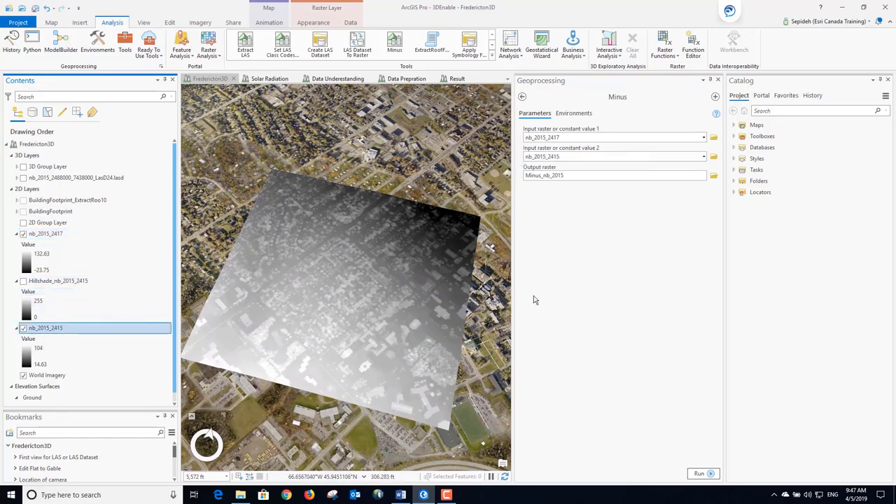
click(699, 474)
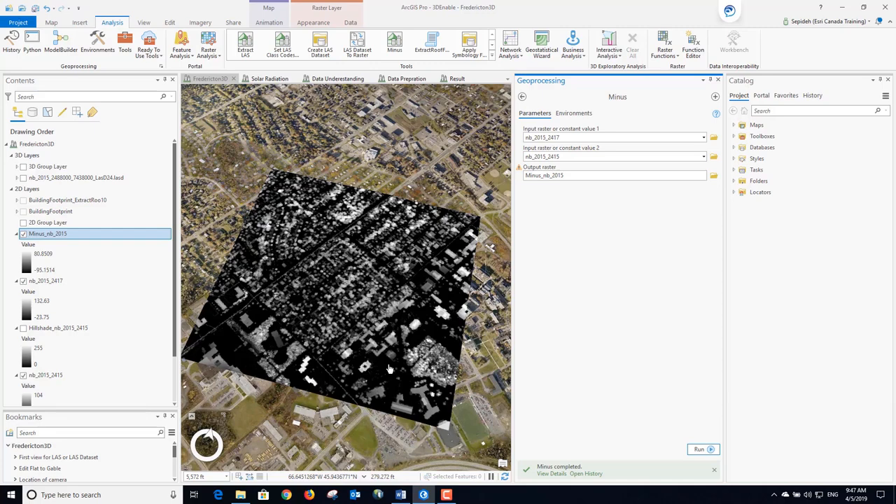
Examine a building's roof up close in the Minus_nb_2015 raster and close the Geoprocessing pane
scroll(390, 369, up, 5)
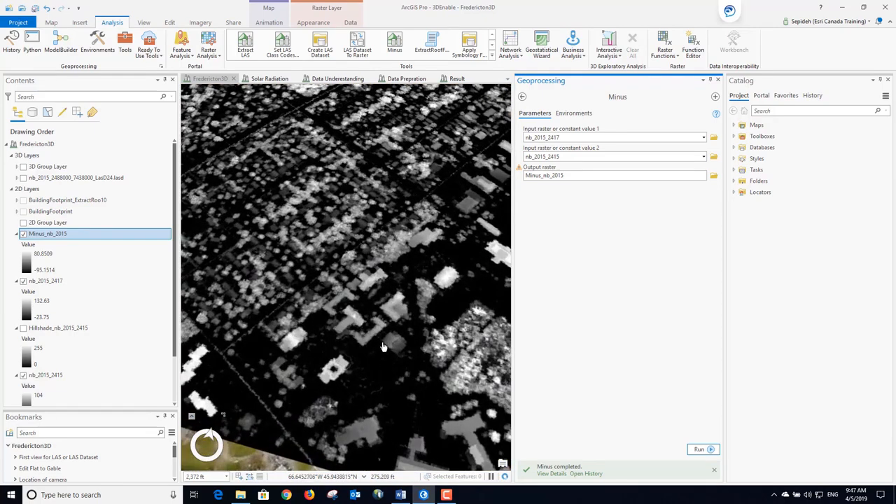
scroll(378, 343, up, 5)
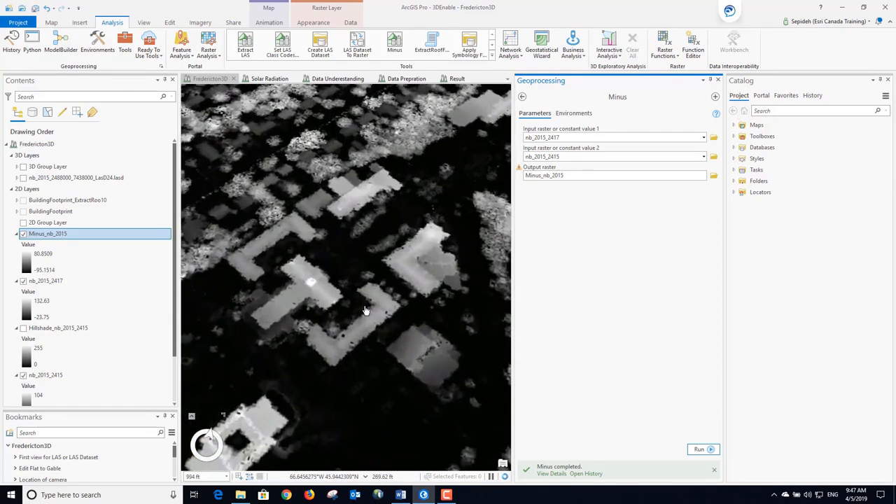
scroll(366, 315, up, 3)
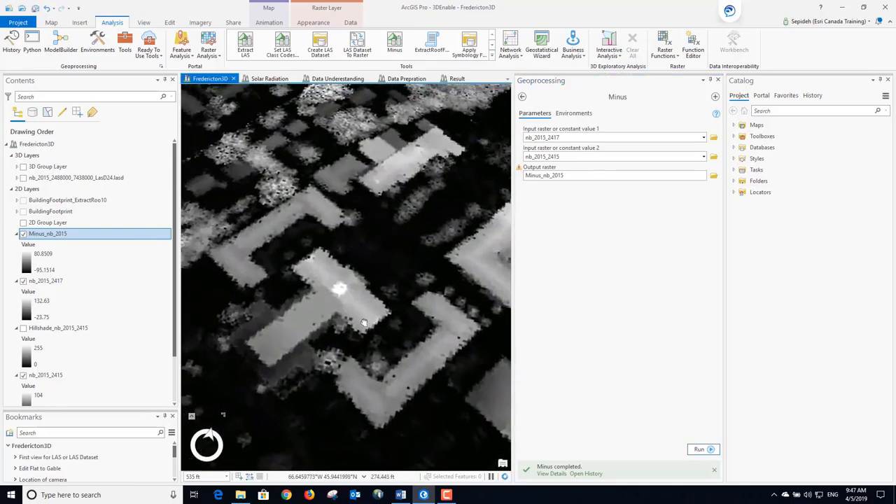
scroll(367, 323, up, 3)
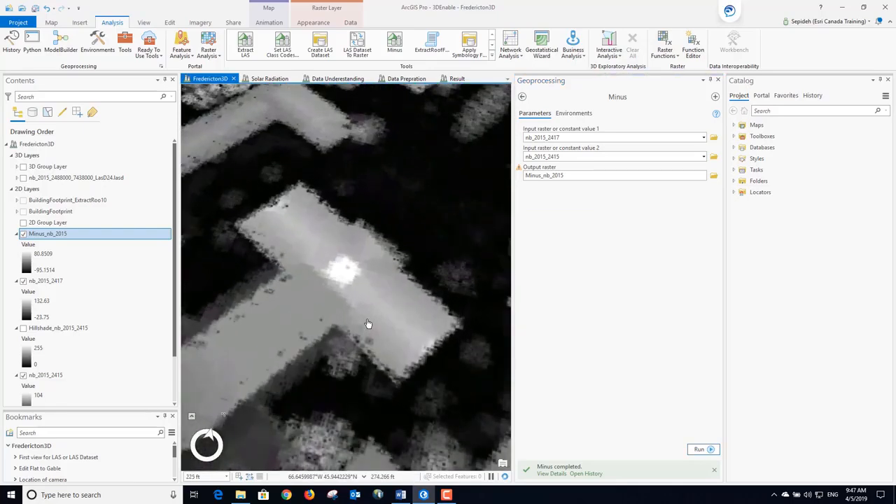
scroll(367, 323, up, 1)
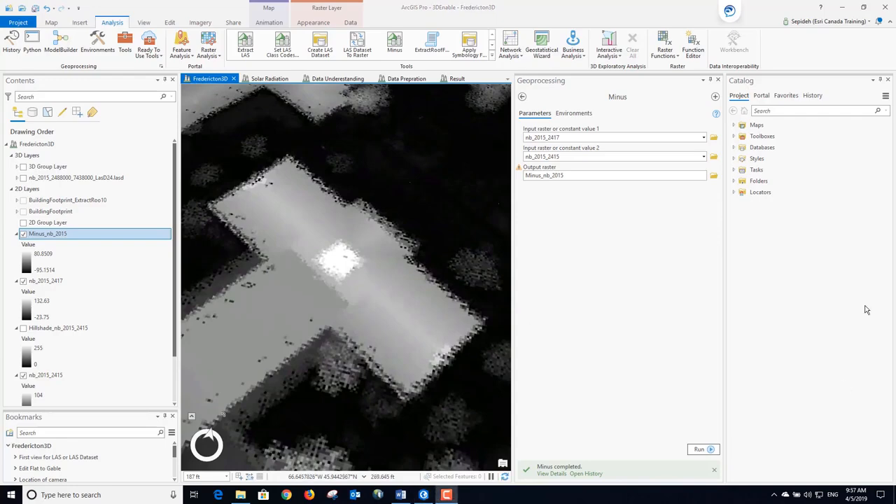
click(719, 82)
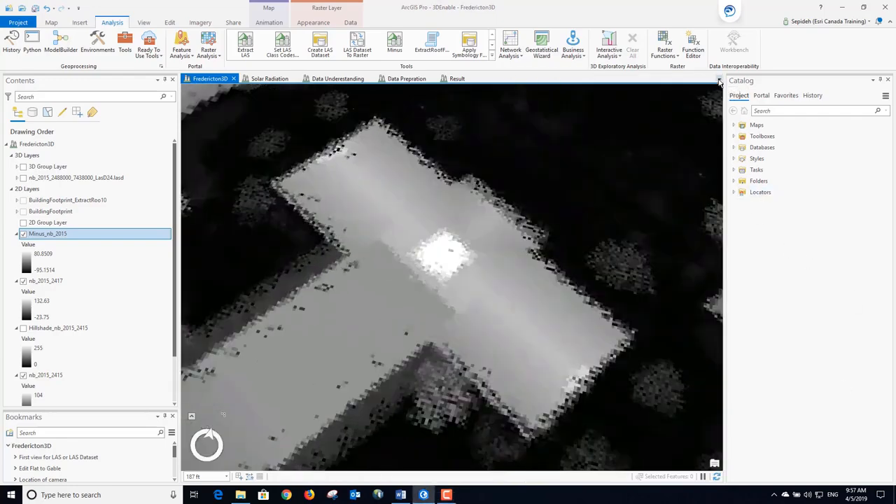
click(875, 92)
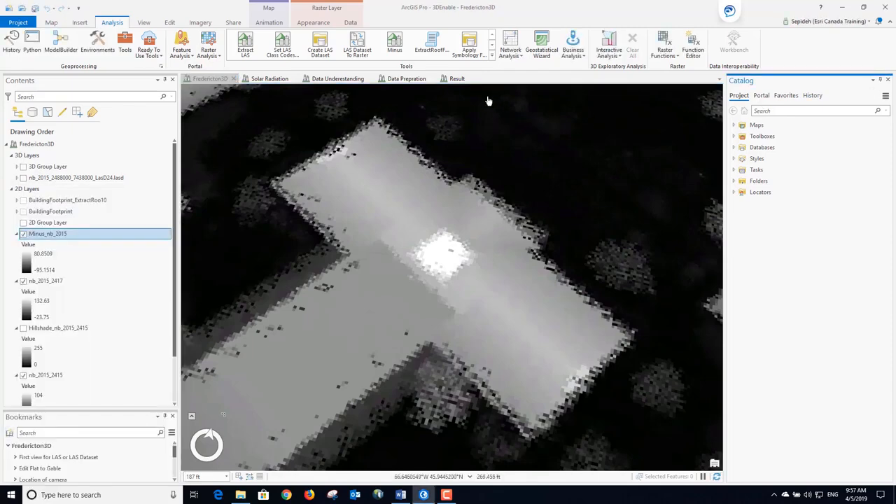
Set up ExtractRoofForm with BuildingFootprint as Buildings, nb_2015_2417 as DSM, nb_2015_2415 as DTM and Minus_nb_2015 as nDSM
click(433, 47)
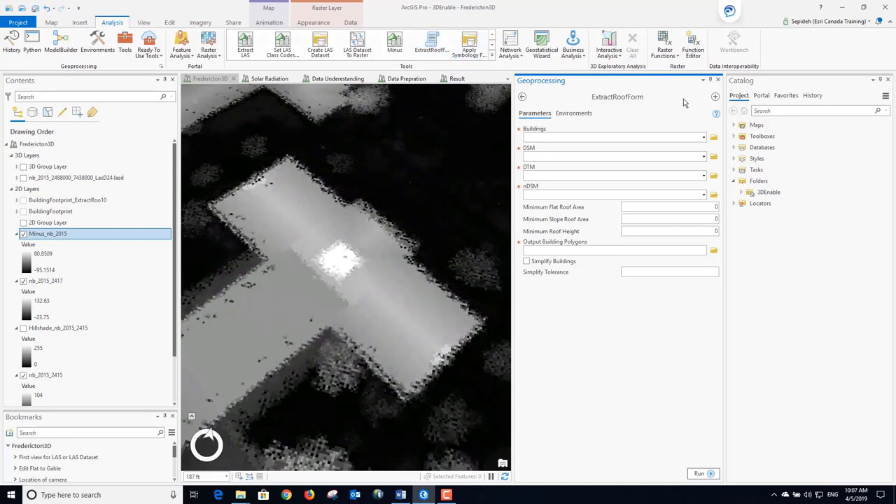
click(704, 138)
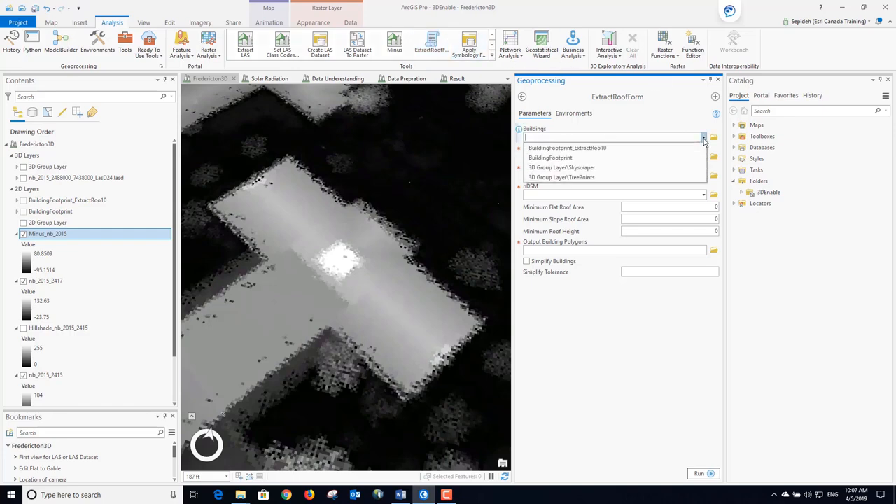
click(567, 157)
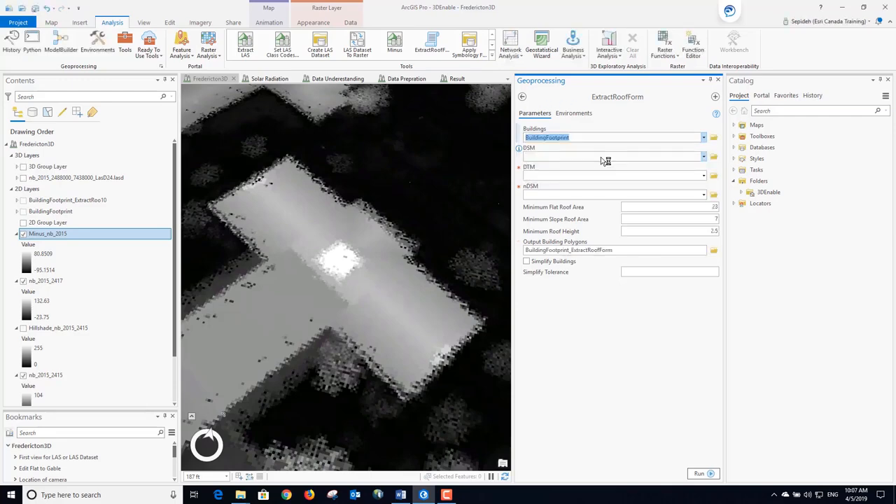
drag(601, 157, 601, 157)
drag(53, 285, 555, 158)
drag(58, 234, 550, 196)
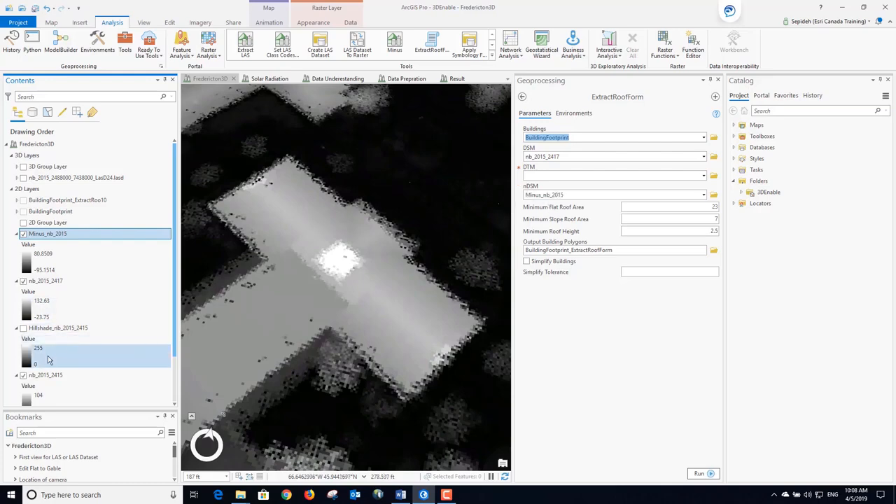
drag(46, 380, 539, 181)
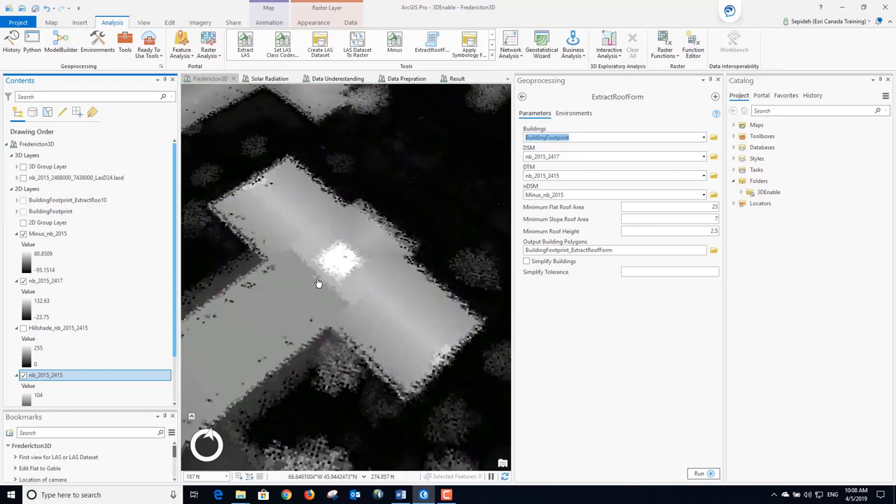
Review the height and roof form fields in the BuildingFootprint_ExtractRoo10 attribute table, then close the table and the Geoprocessing pane
right_click(102, 200)
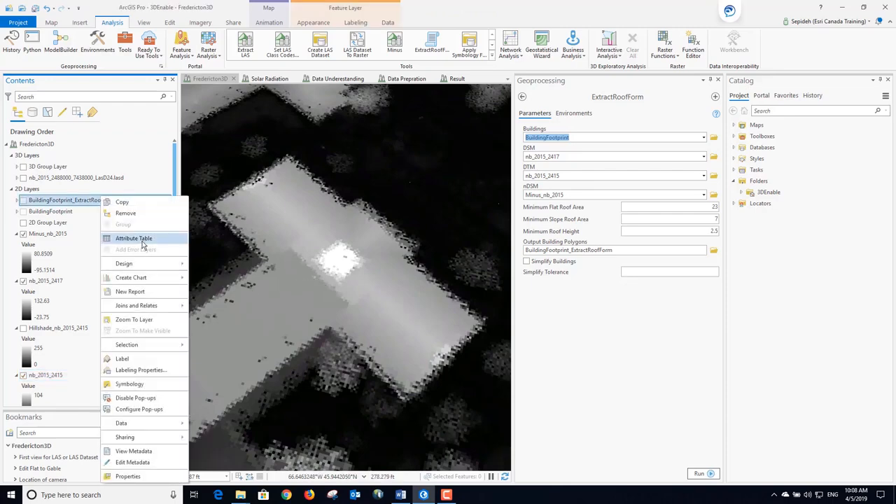
click(136, 239)
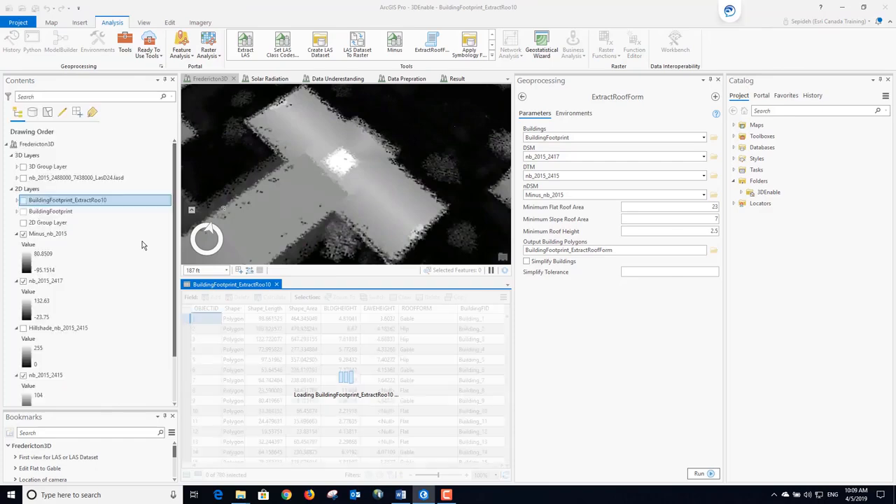
drag(301, 466, 393, 473)
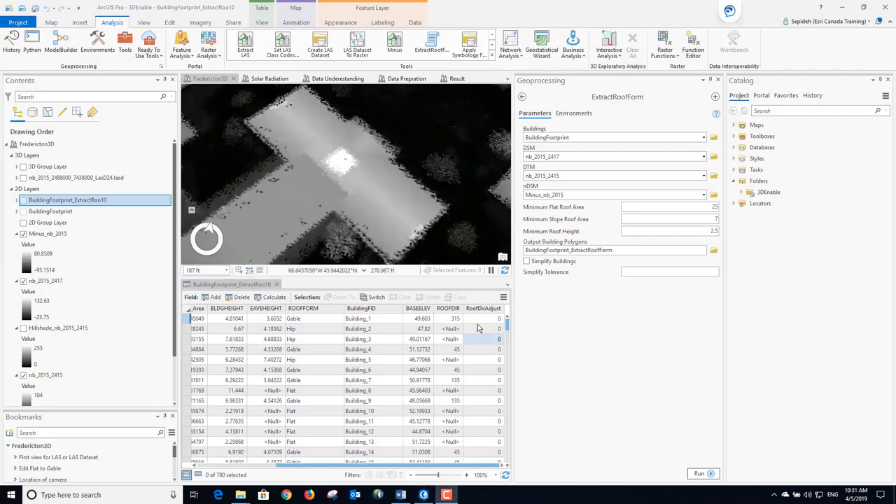
click(277, 284)
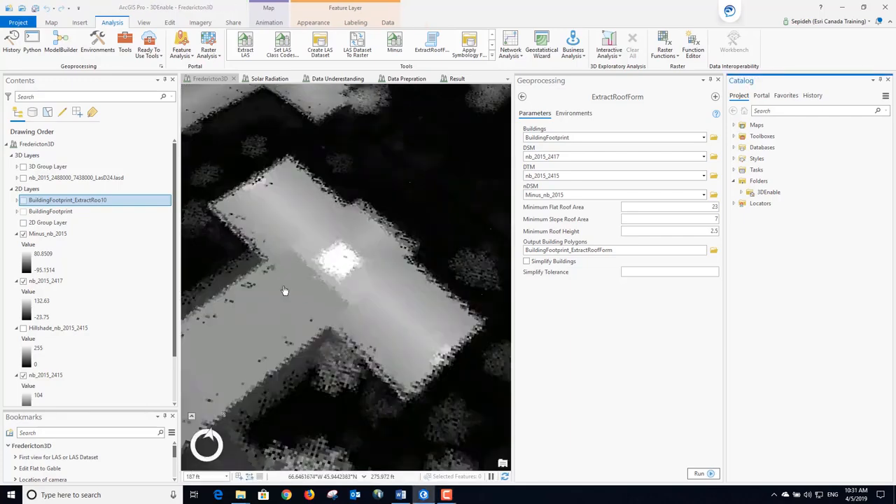
click(718, 80)
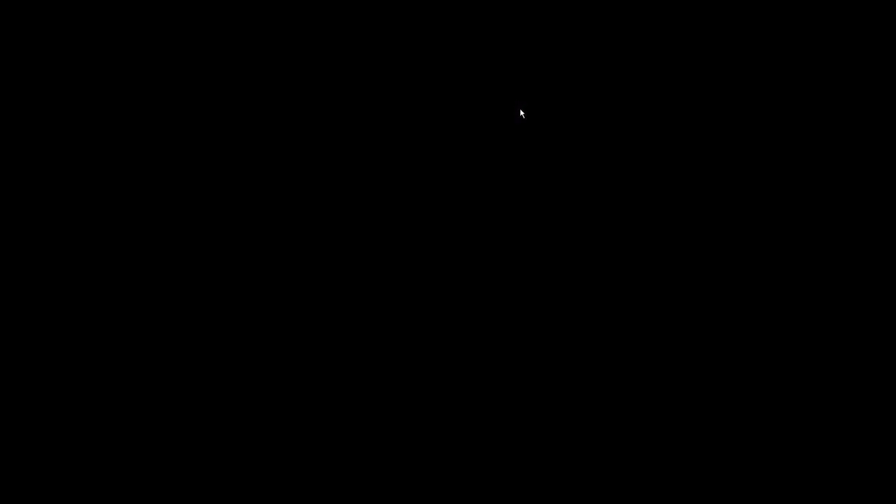
Apply the symbology of LOD2_Buildings_(Meters).lyrx from the FederictonLayer_Files folder to the BuildingFootprint_ExtractRoo10 layer
click(468, 49)
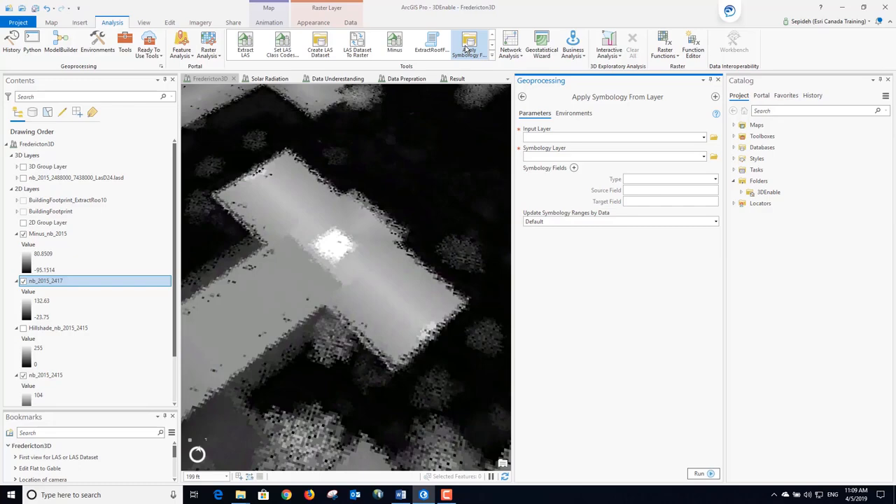
click(742, 192)
click(775, 292)
drag(775, 292, 650, 160)
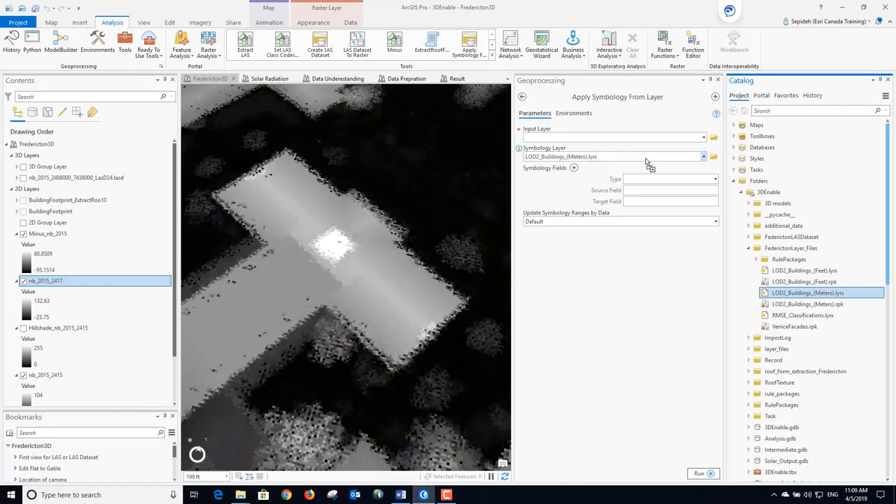
click(703, 138)
click(576, 147)
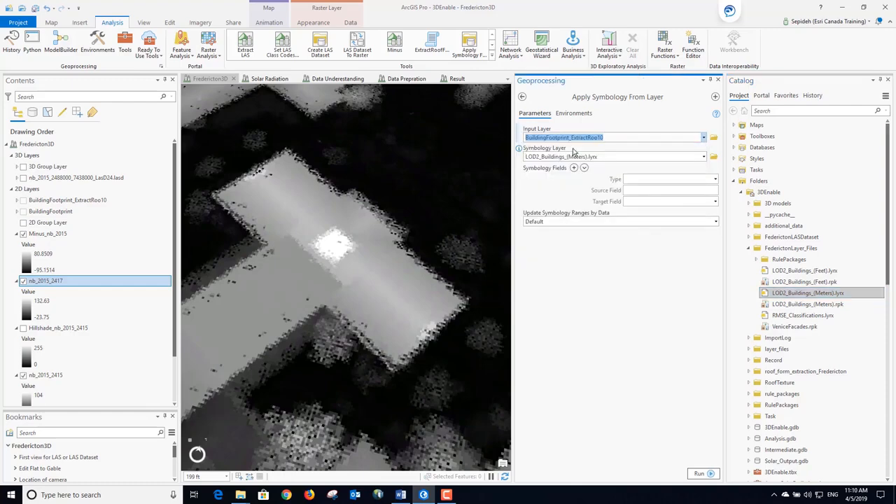
click(698, 475)
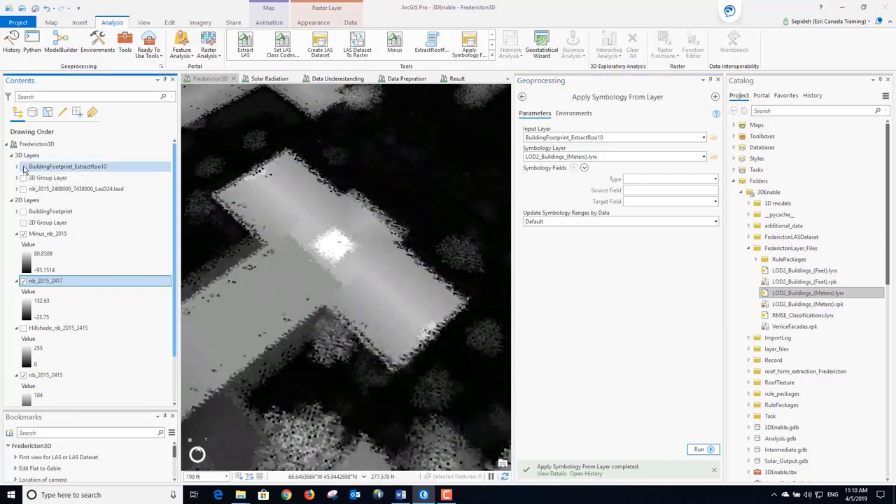
Show the BuildingFootprint_ExtractRoo10 layer, zoom to its full extent and close the Geoprocessing pane
click(24, 167)
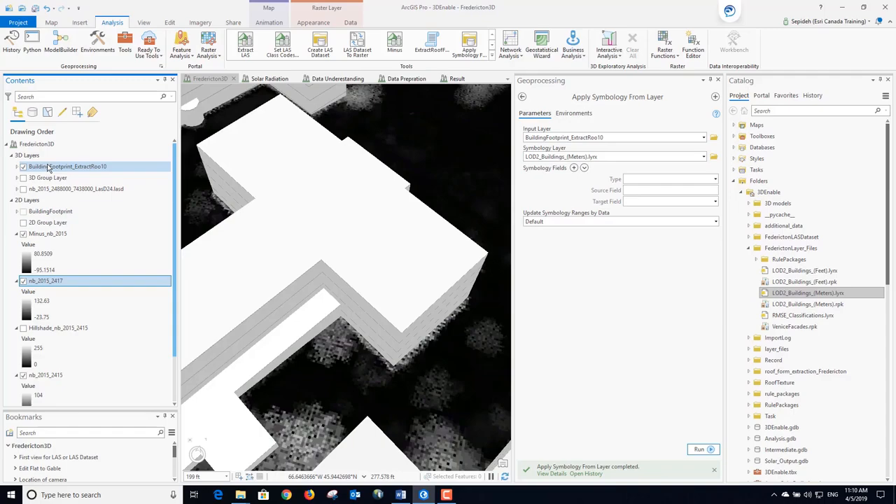
right_click(49, 168)
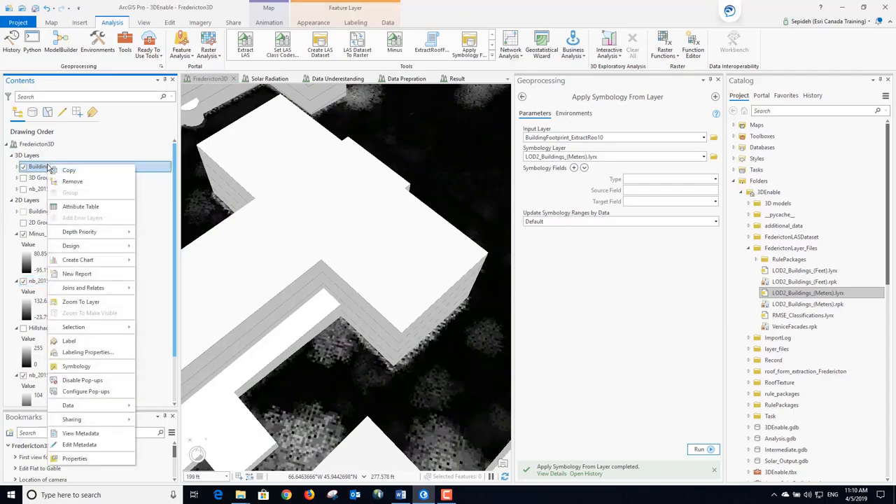
click(82, 302)
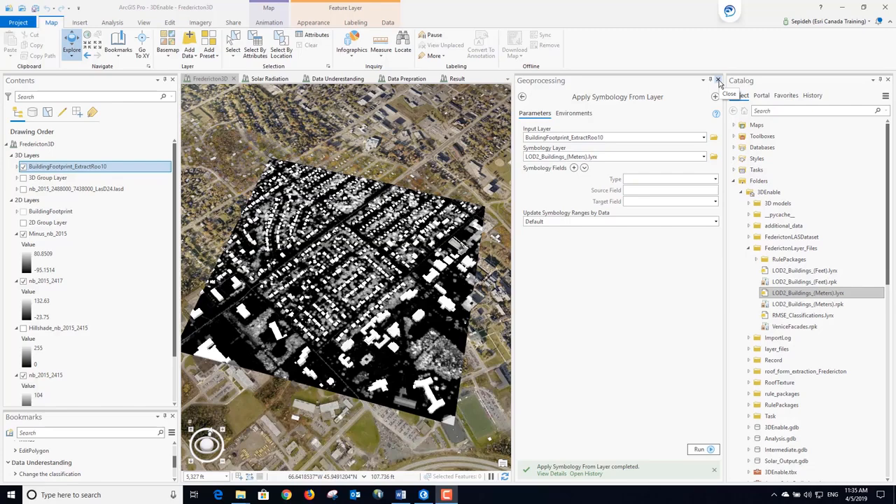
click(720, 82)
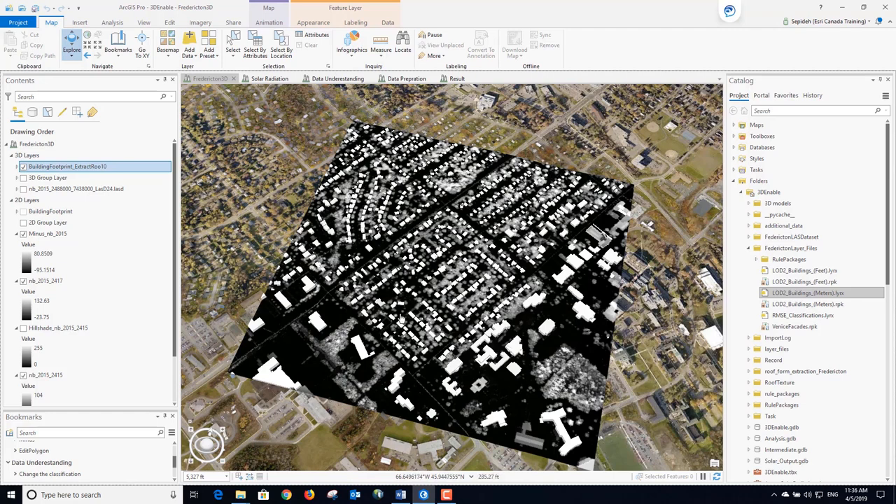
Go to the EditPolygon bookmark and open the attribute table of BuildingFootprint_ExtractRoo10
click(140, 451)
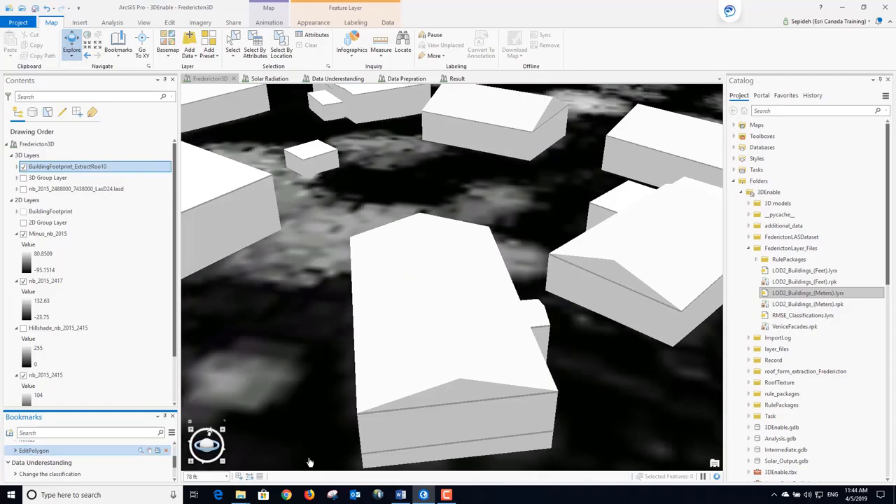
drag(459, 387, 445, 276)
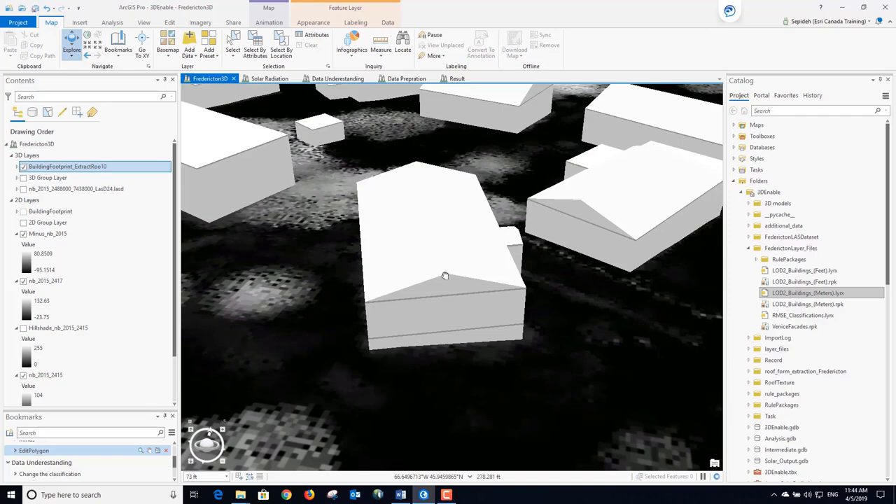
click(84, 170)
right_click(85, 170)
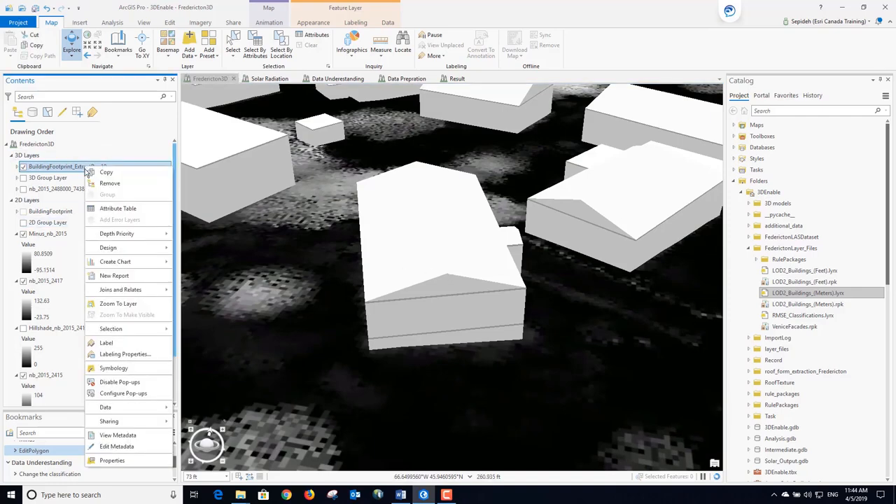
click(117, 208)
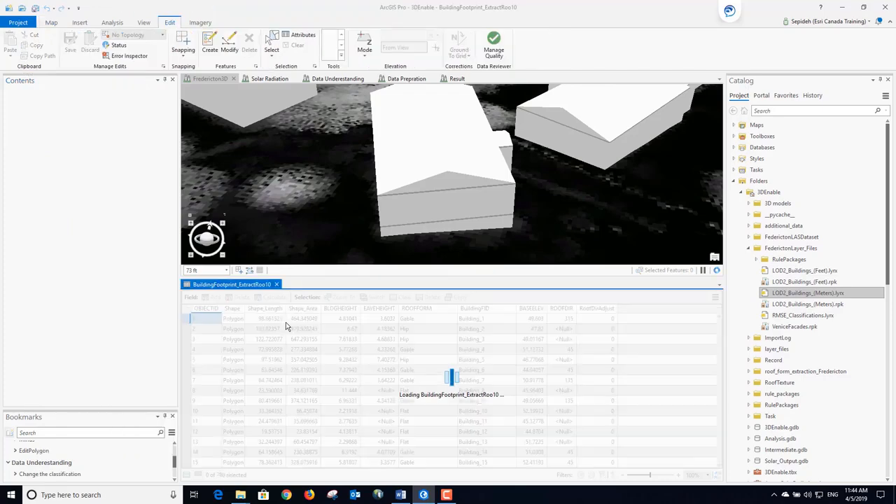
Select the gable-roofed building in the middle of the scene and show only its record in the attribute table
click(272, 56)
click(294, 73)
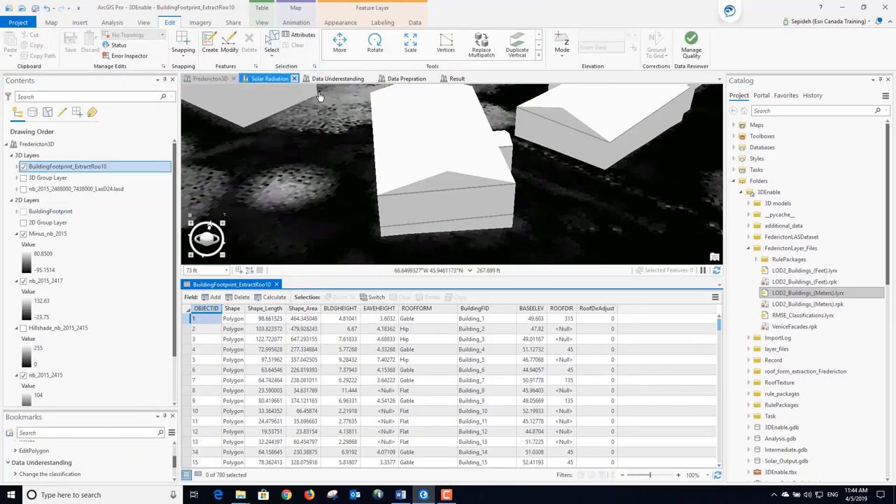
click(422, 148)
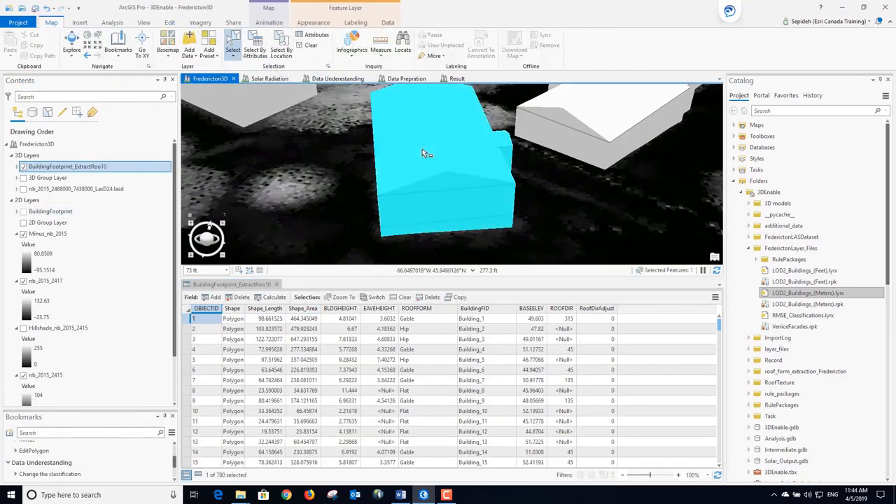
click(198, 475)
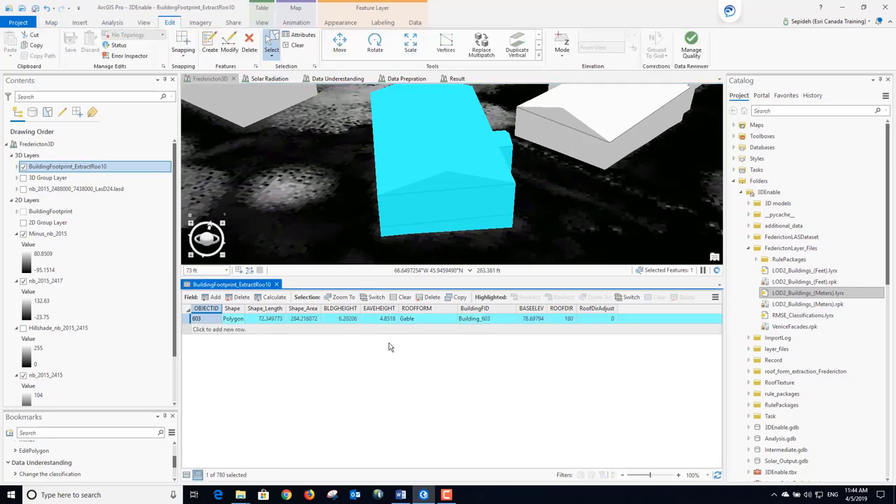
Change the selected building's ROOFFORM to Flat and save the edits, clearing the selection and closing the table
click(442, 321)
click(454, 320)
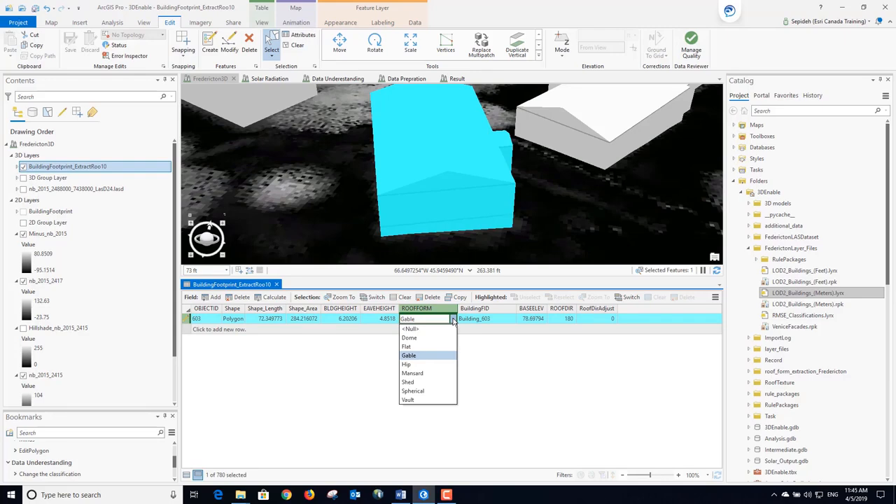
click(406, 348)
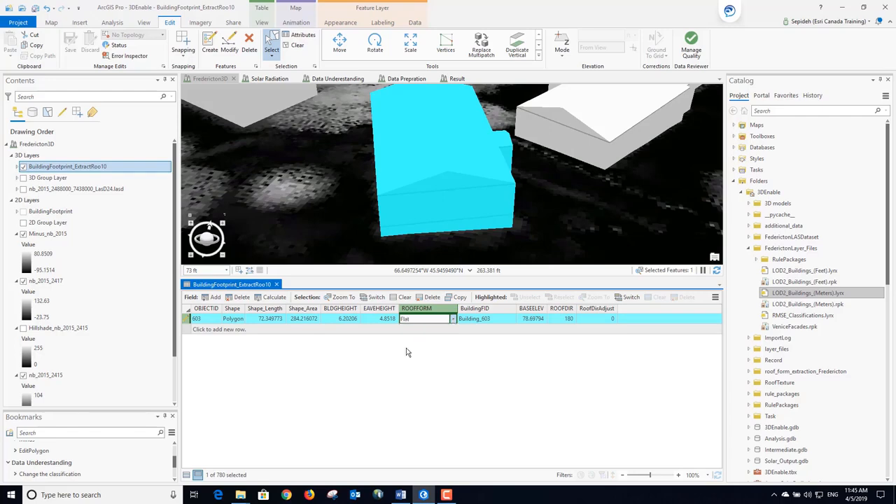
key(Return)
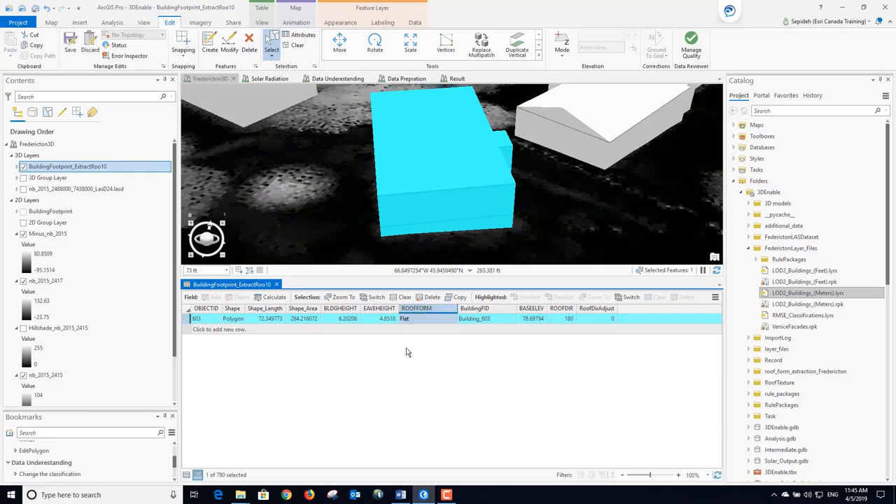
click(71, 47)
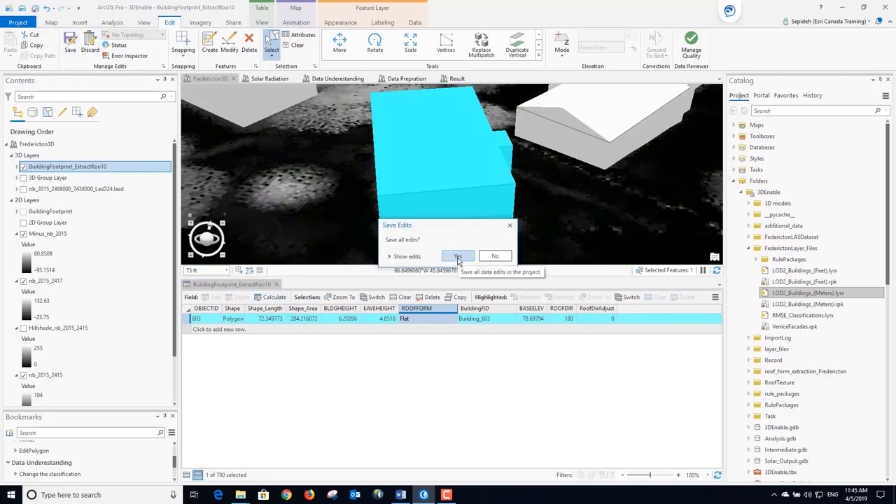
click(458, 257)
click(297, 45)
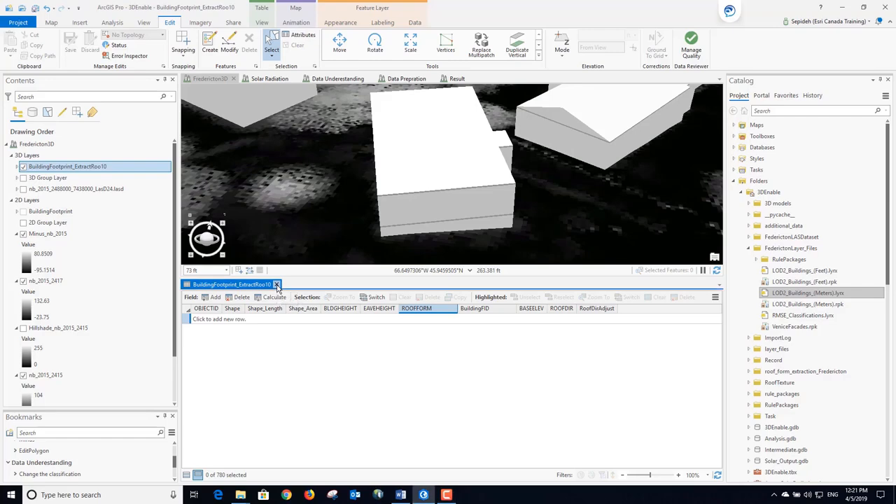
click(277, 286)
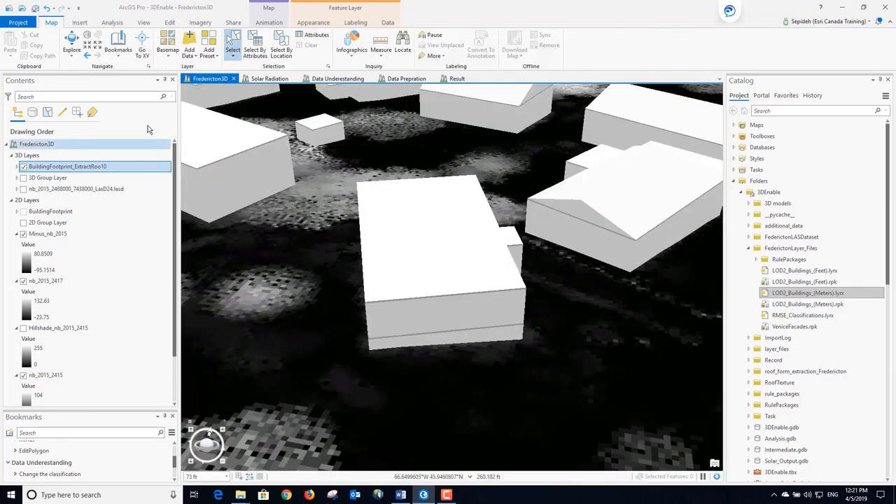
Run Layer 3D To Feature Class on BuildingFootprint_ExtractRoo10 with OBJECTID as the grouping field and colour and texture kept enabled
click(112, 23)
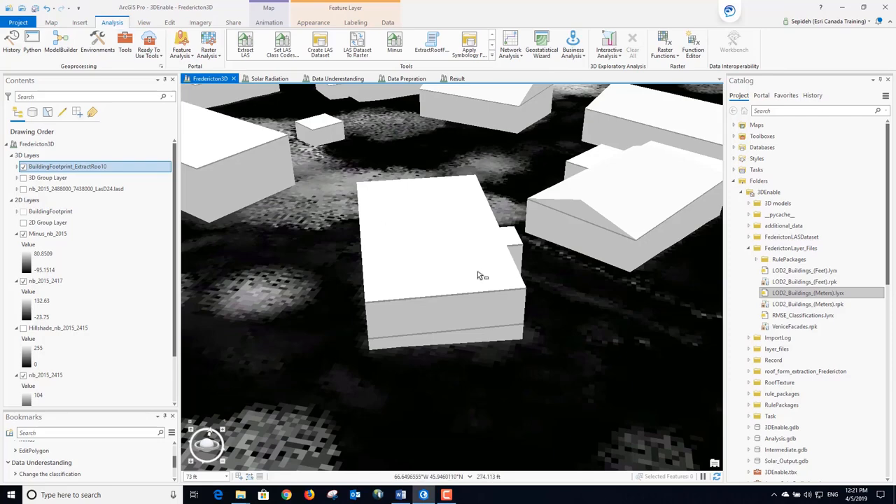
scroll(479, 276, down, 4)
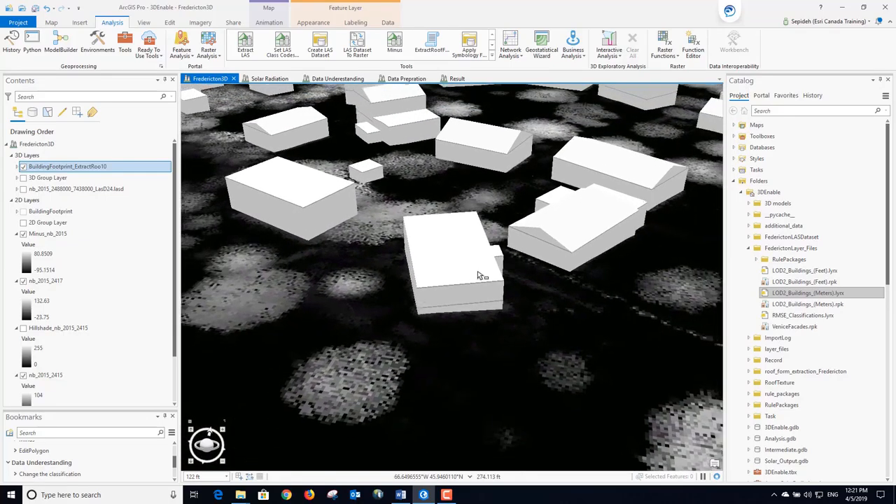
scroll(479, 276, down, 2)
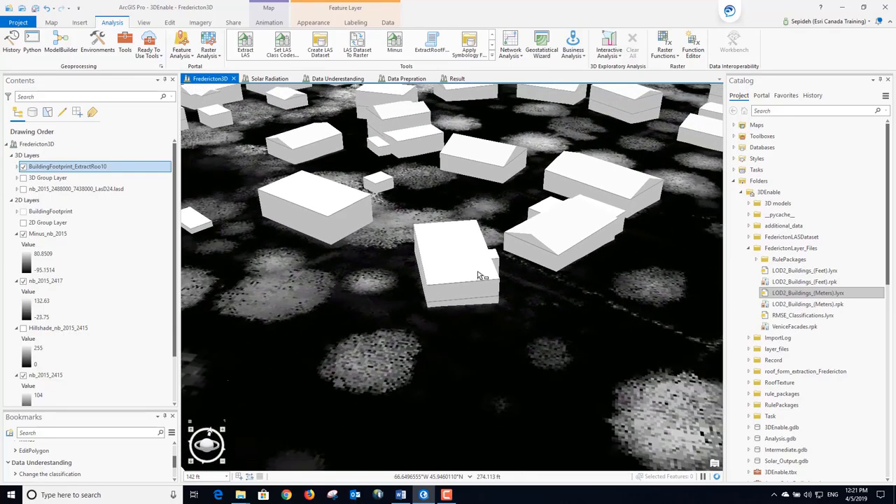
click(492, 57)
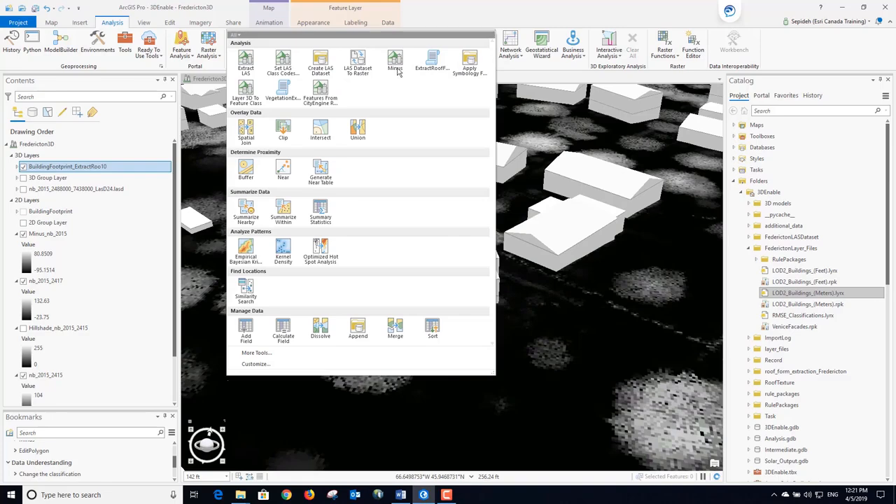
click(246, 93)
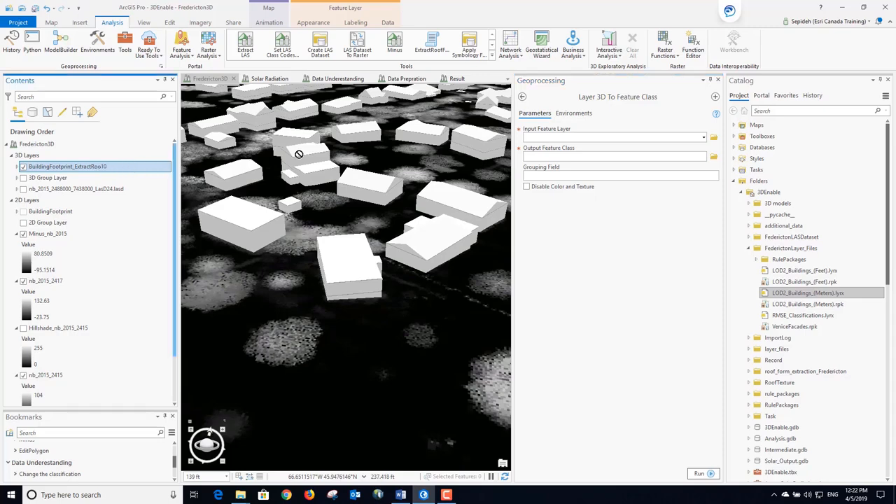
drag(536, 139, 536, 140)
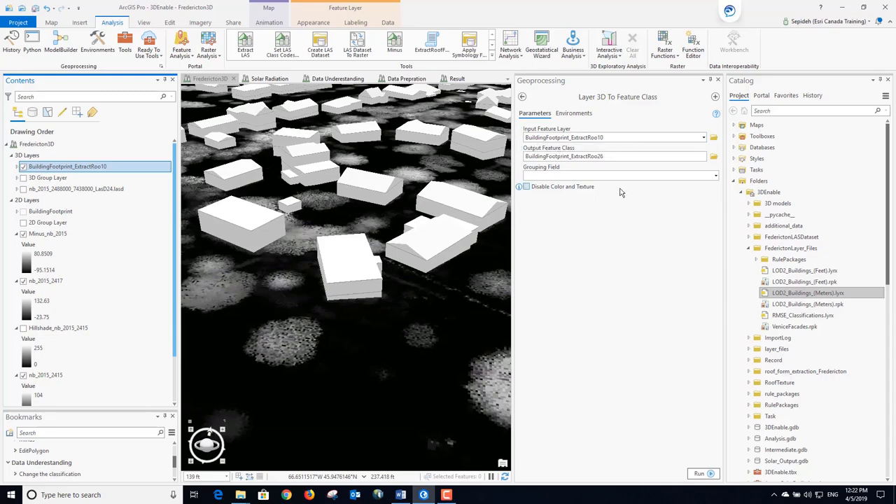
click(715, 176)
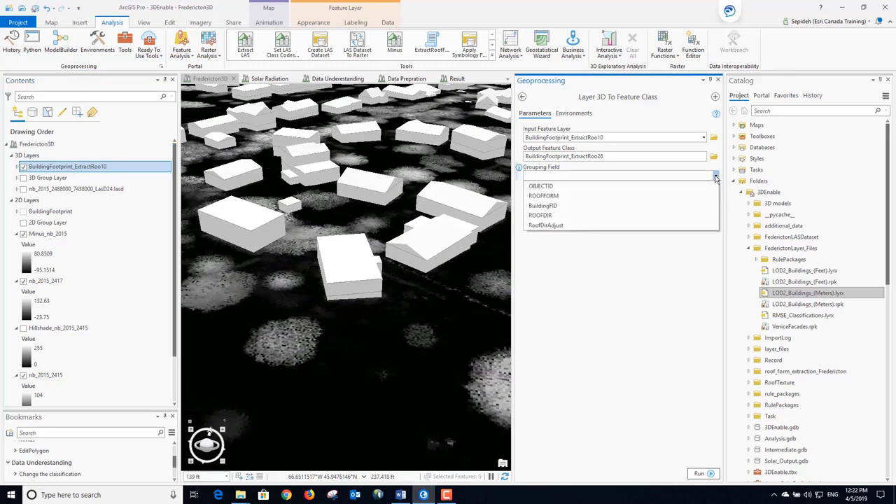
click(545, 187)
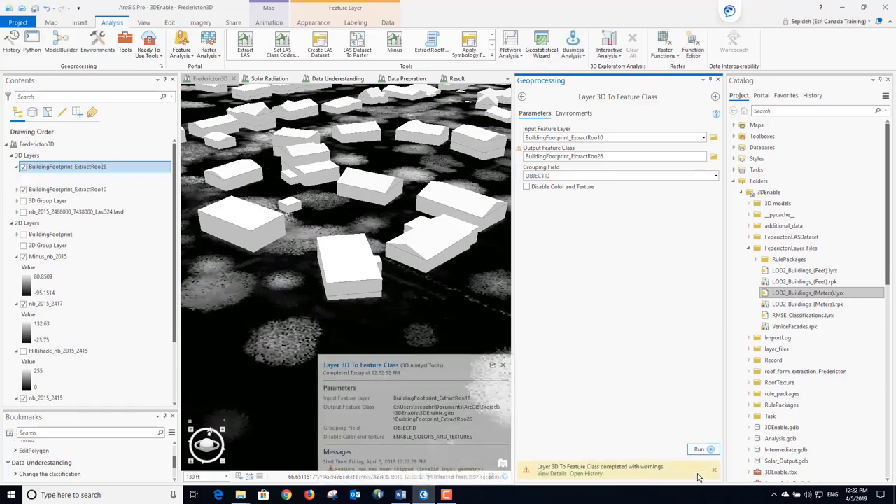
Hide the BuildingFootprint_ExtractRoo10 layer and zoom to the full extent of BuildingFootprint_ExtractRoo26
scroll(390, 270, down, 8)
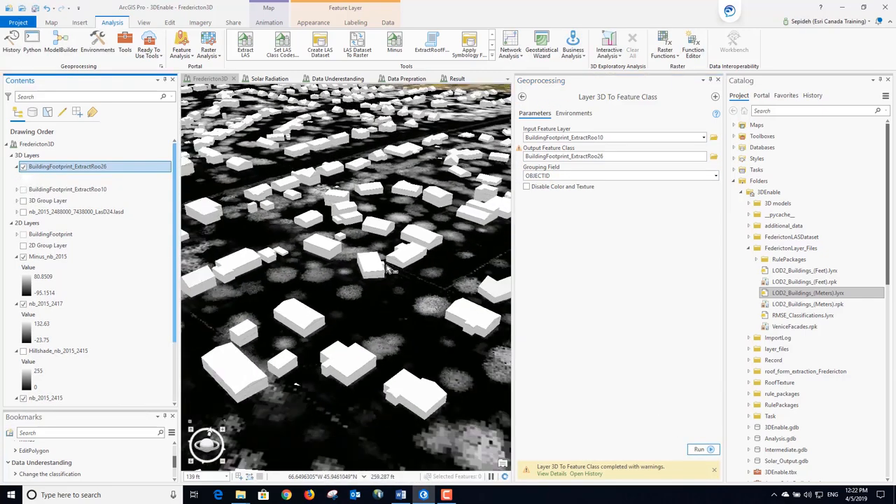
scroll(390, 269, down, 6)
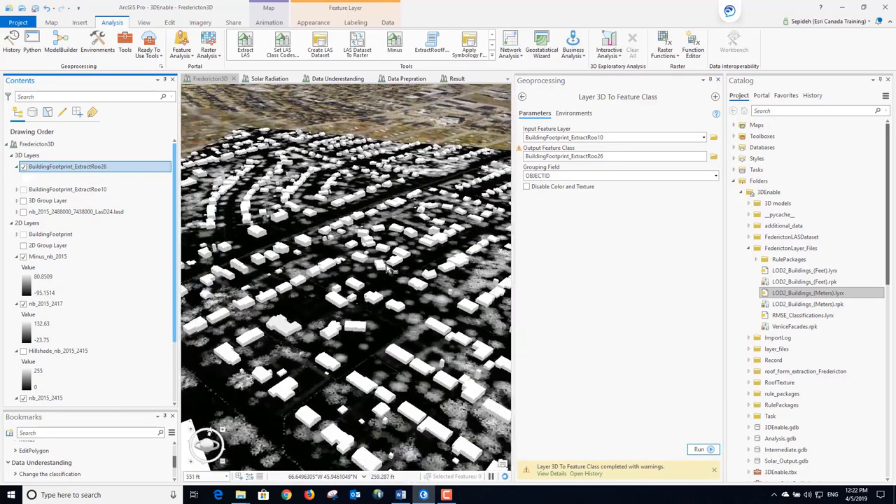
right_click(75, 168)
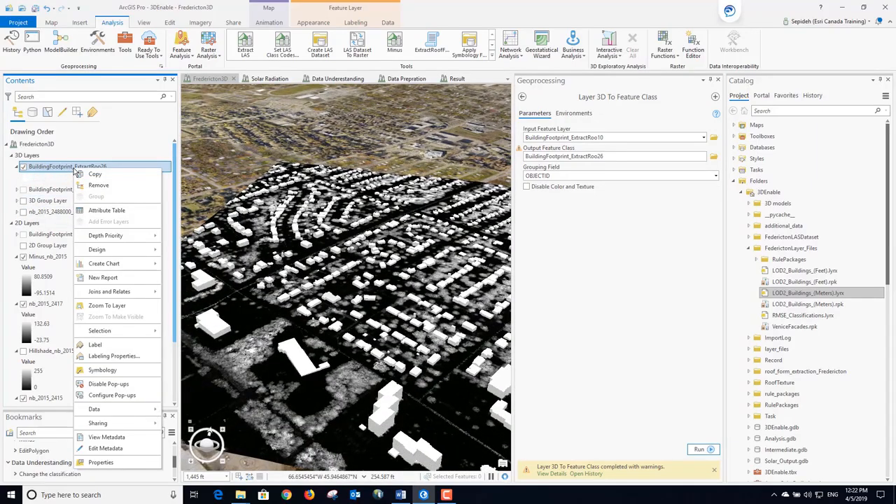
click(106, 306)
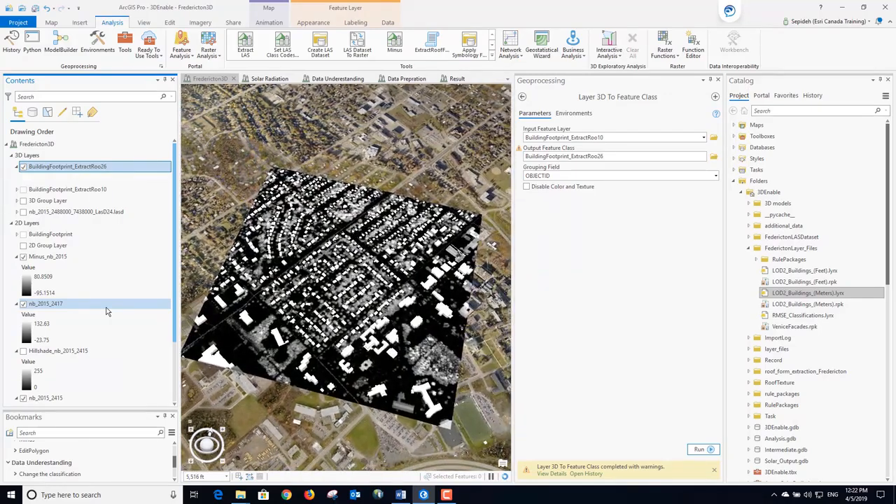
Raise the roof ridge of the flat-roofed building at the Edit Flat to Gable bookmark into a gable by editing its vertices
click(170, 23)
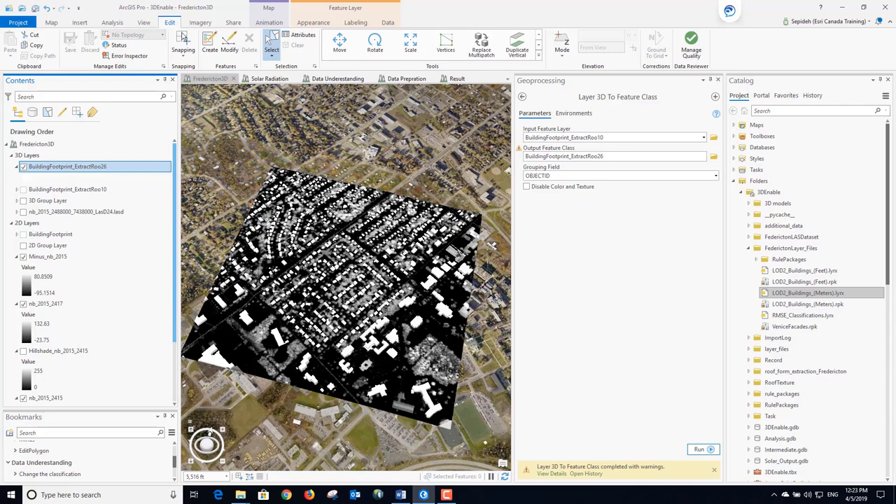
click(229, 46)
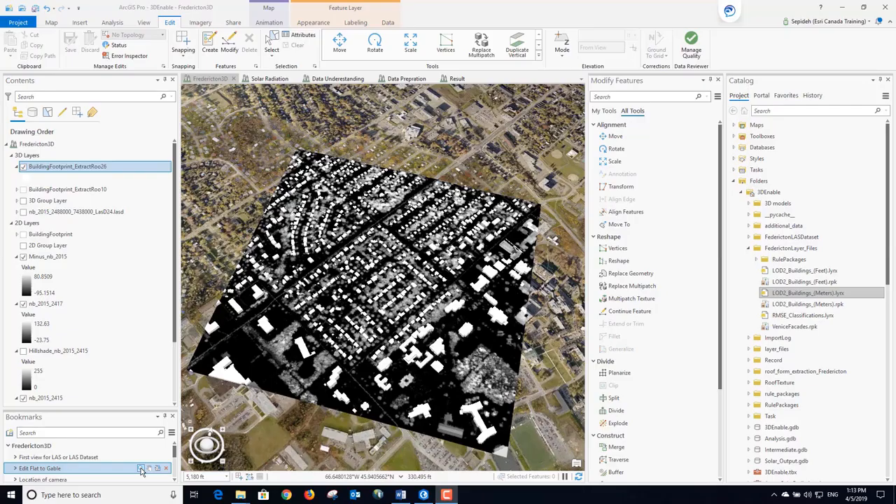
click(141, 469)
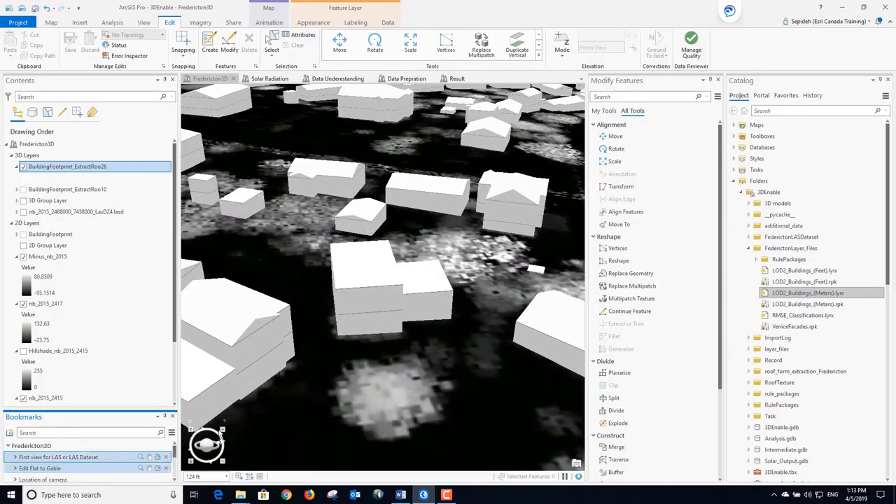
click(615, 248)
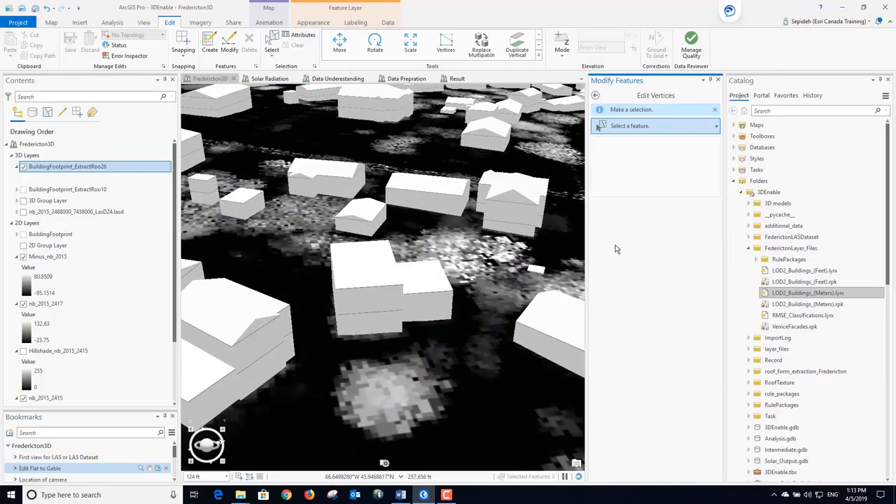
click(380, 266)
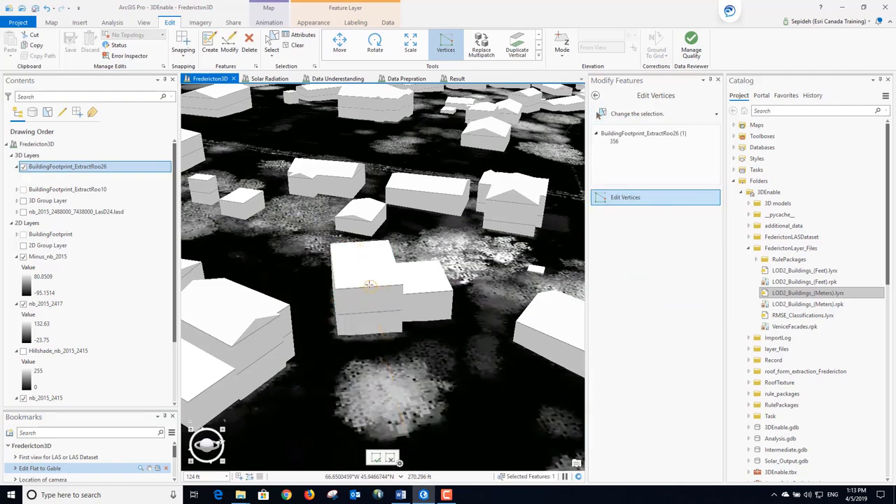
drag(363, 255, 363, 242)
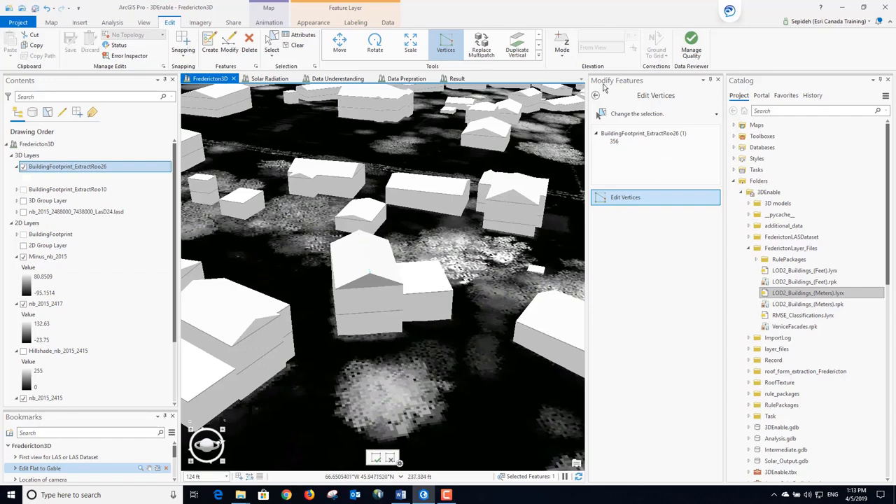
Load a grey shingle image as a multipatch texture and apply it to the edited building's gable roof
click(595, 95)
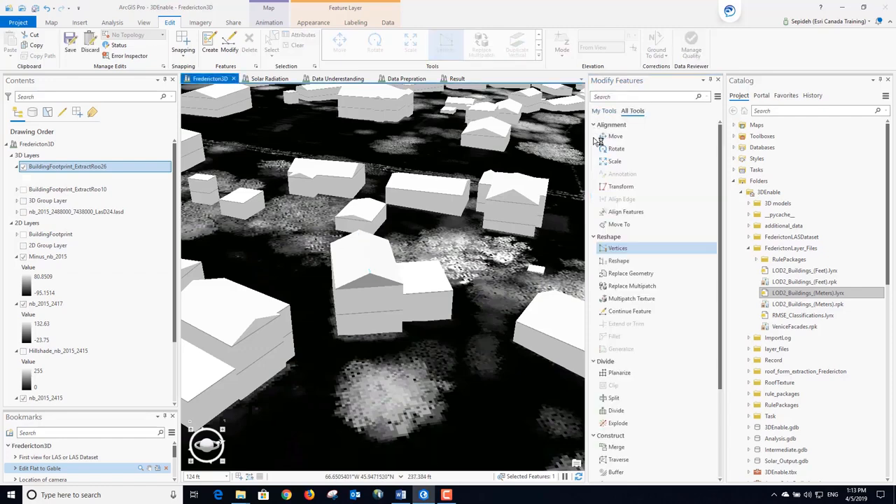
click(632, 298)
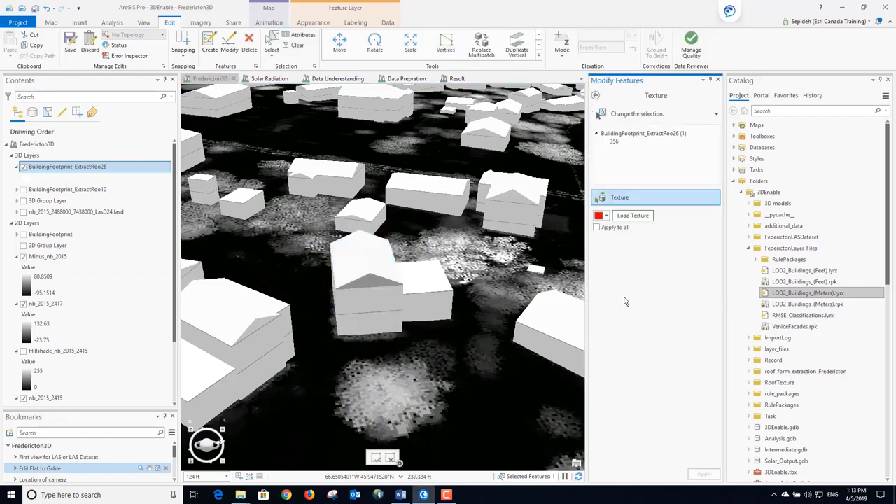
click(643, 215)
click(365, 239)
click(354, 256)
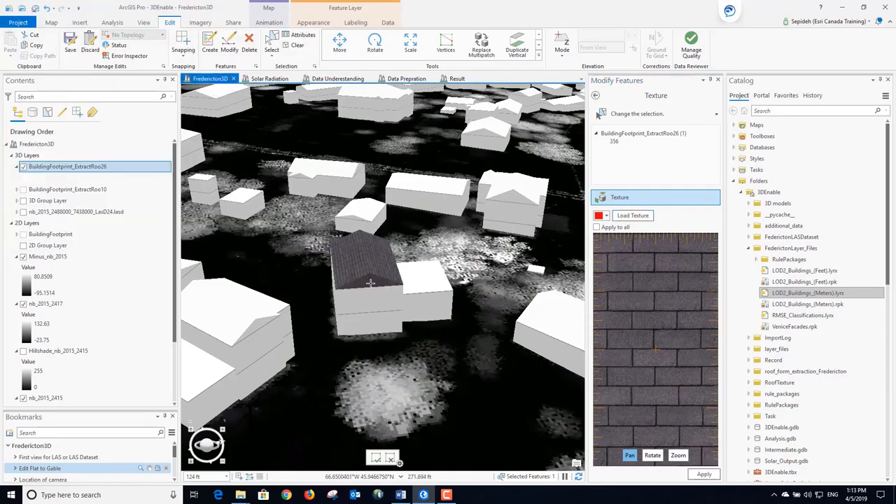
Load the modern house facade image, apply it to the building's lower front wall and enlarge it there
click(633, 216)
click(408, 78)
click(371, 237)
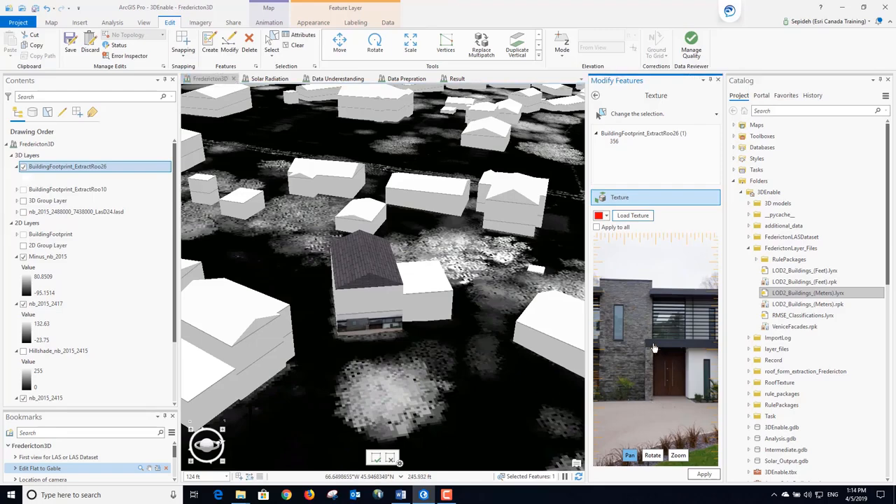
scroll(654, 348, up, 6)
scroll(653, 348, up, 4)
scroll(654, 348, up, 2)
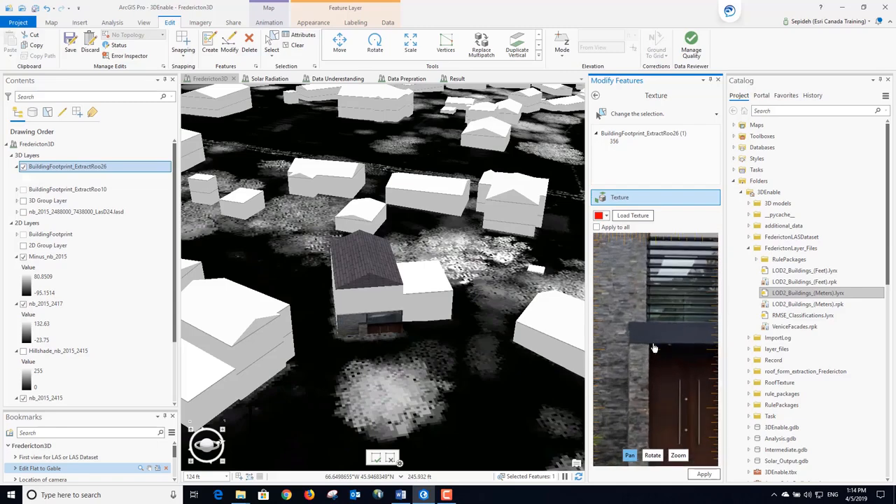
Texture the building's upper front wall with the facade image, panned and enlarged to its slatted window area
click(370, 296)
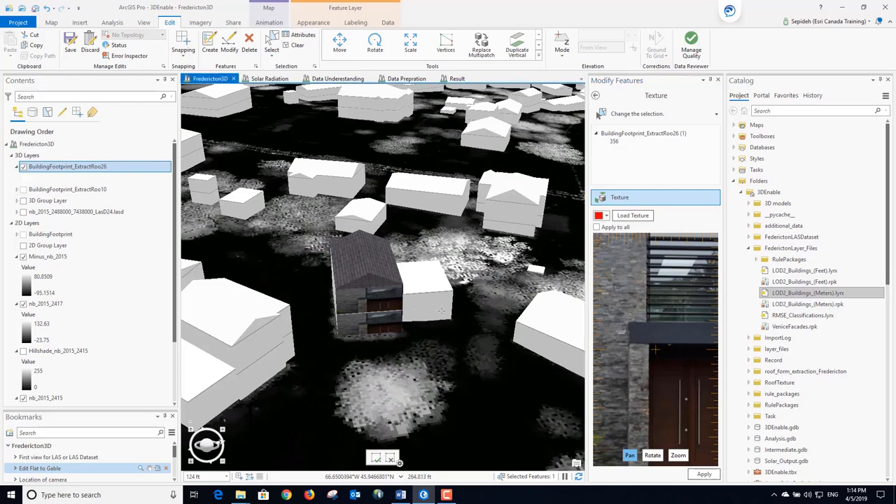
drag(654, 315, 624, 395)
scroll(635, 377, up, 3)
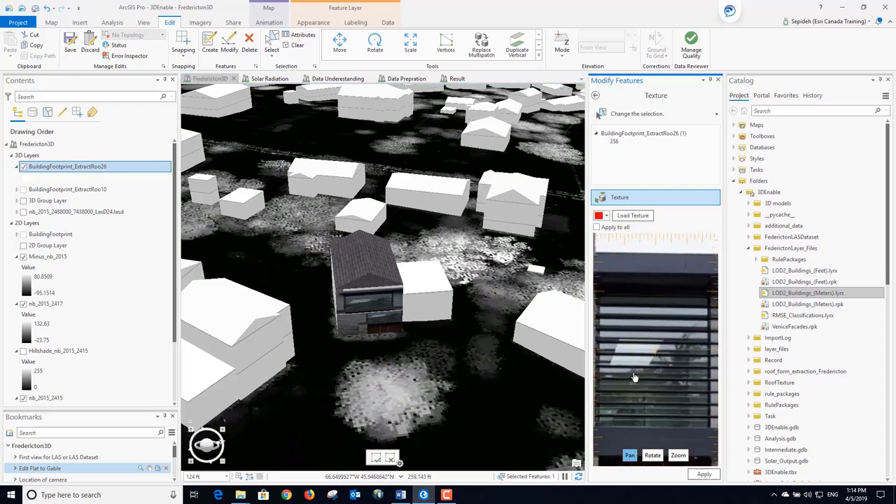
scroll(635, 378, up, 2)
drag(642, 366, 656, 311)
Reposition the lower front wall's texture on the wooden doors and apply the textures to the building
click(392, 329)
mouse_move(656, 352)
mouse_down()
mouse_move(659, 291)
mouse_move(654, 344)
mouse_move(655, 314)
mouse_up()
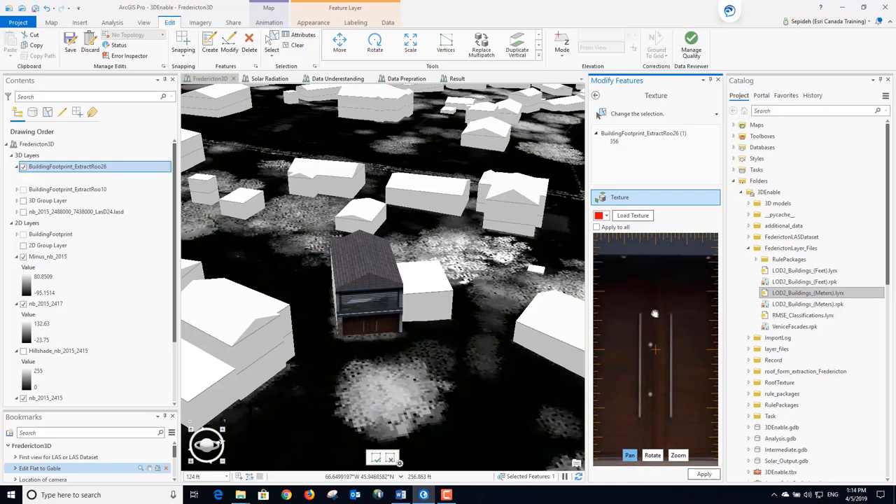
click(703, 475)
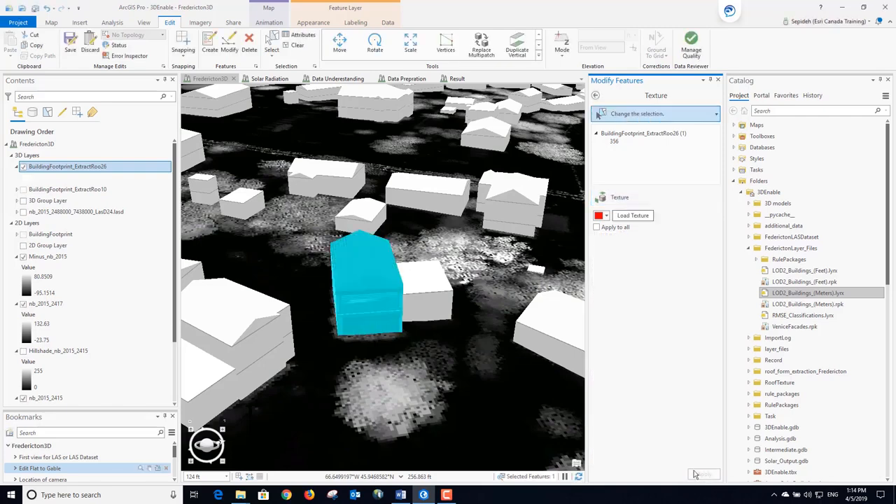
Save the texture edits, clear the building selection and close the Modify Features pane
click(71, 44)
click(456, 255)
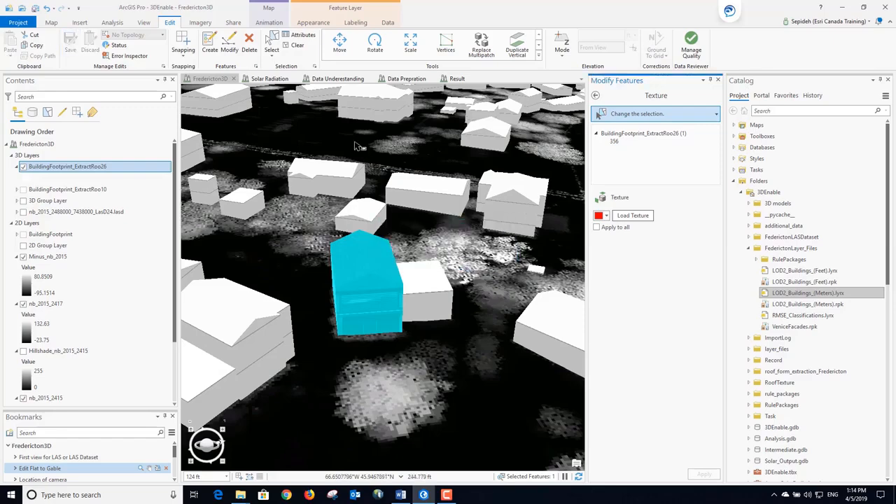
click(297, 46)
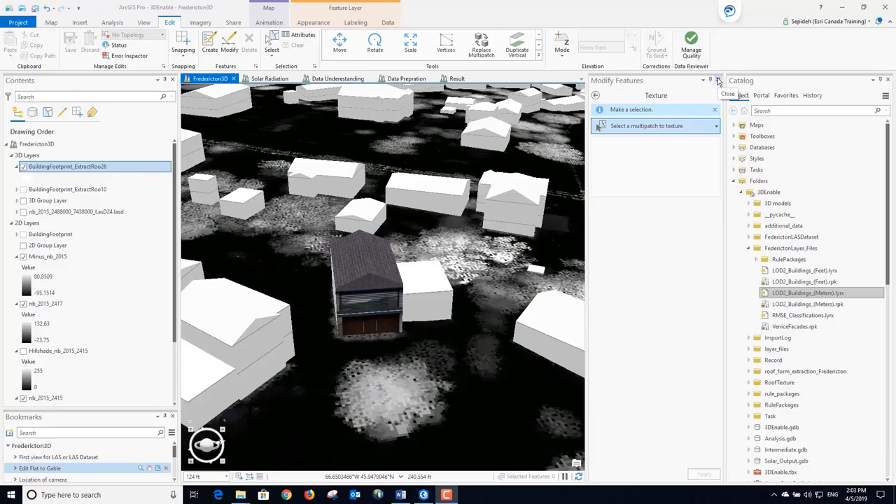
click(717, 82)
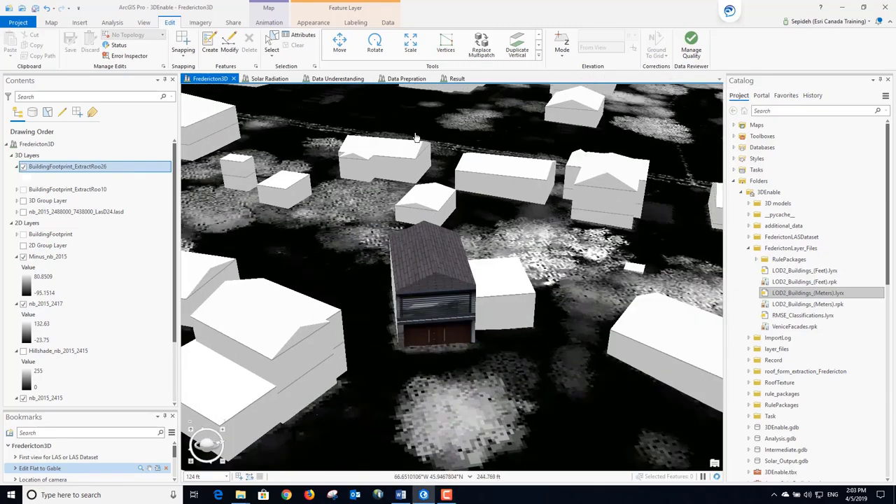
Load Residential Buildings 004.obj as a model for the BuildingFootprint_ExtractRoo26 template and place one at the HighRisingBuilding bookmark
click(209, 45)
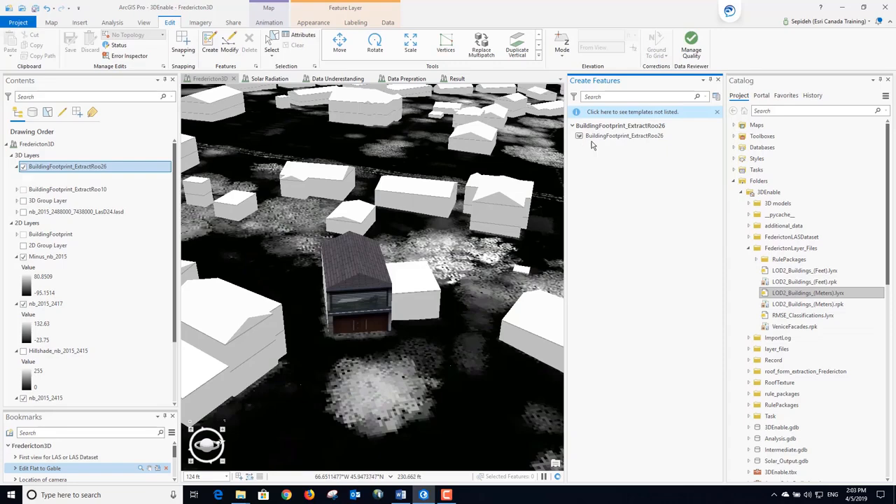
click(602, 140)
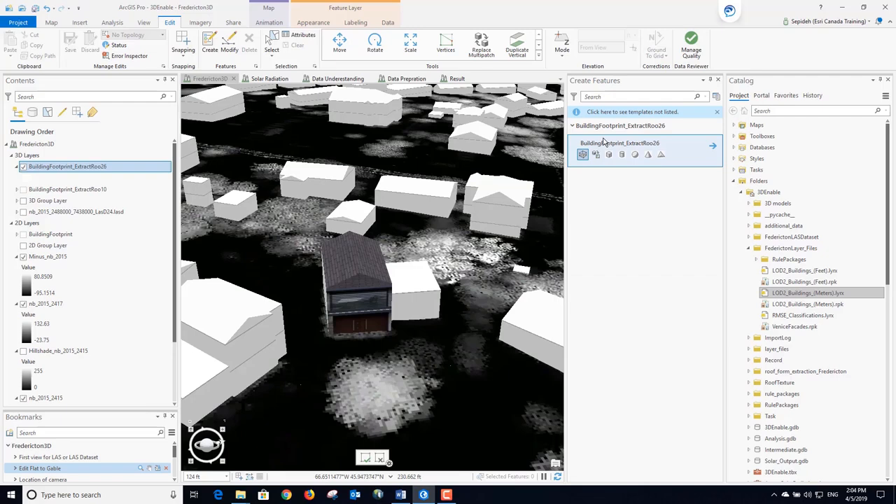
click(595, 155)
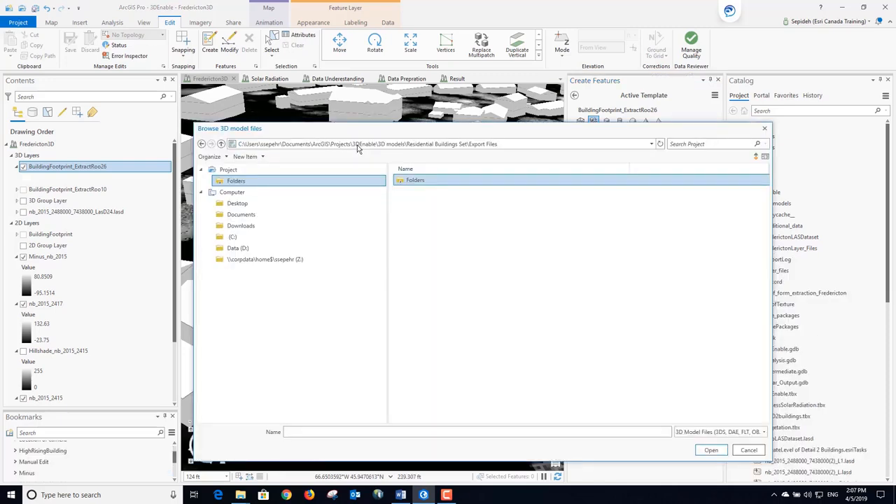
key(Return)
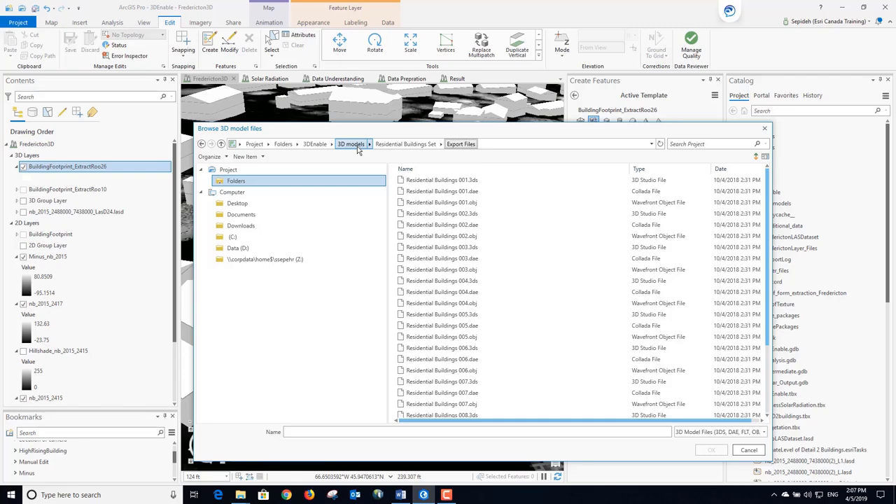
click(455, 304)
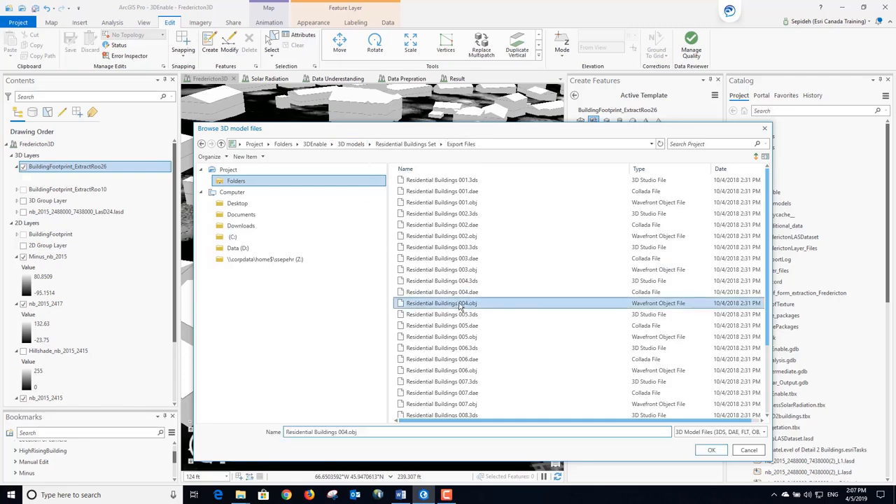
click(711, 450)
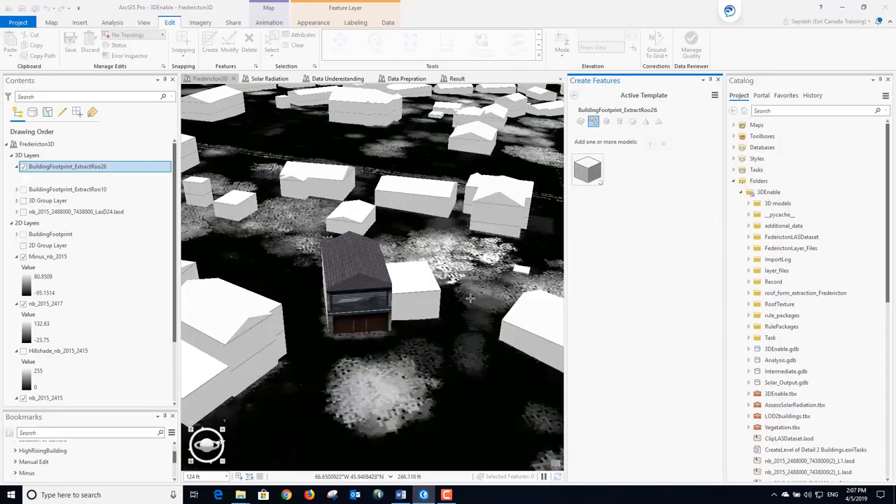
click(137, 454)
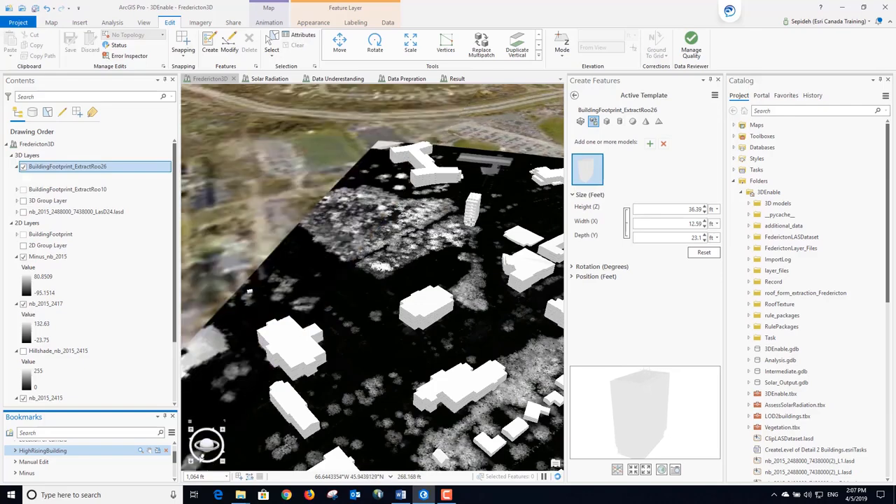
click(473, 220)
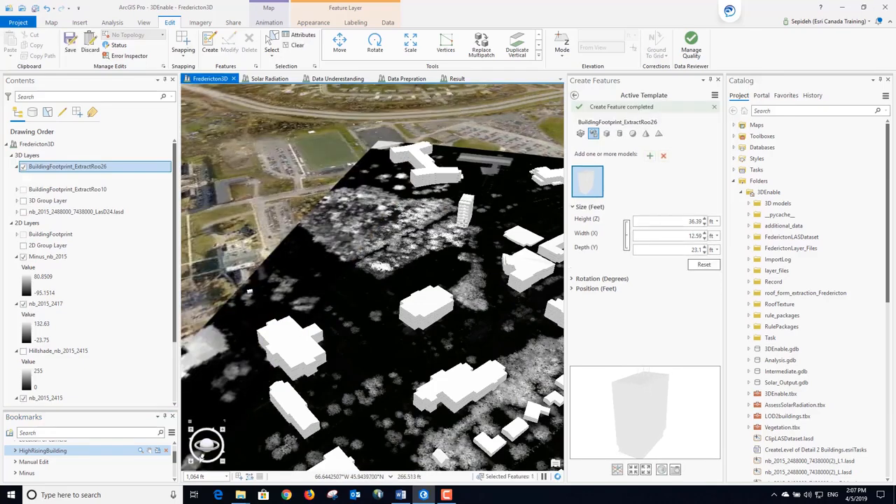
Add Residential Buildings 010.dae from the Residential Buildings Set's Export Files folder as a second model in the template
click(650, 158)
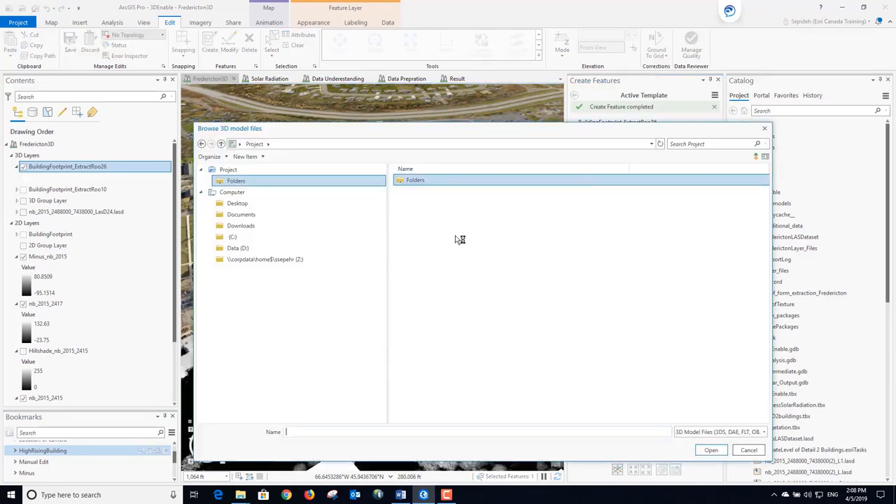
click(279, 148)
text(C:\Users\ssepehr\Documents\ArcGIS\Projects\3DEnable\3D models\Residential Buildings Set\Export Files)
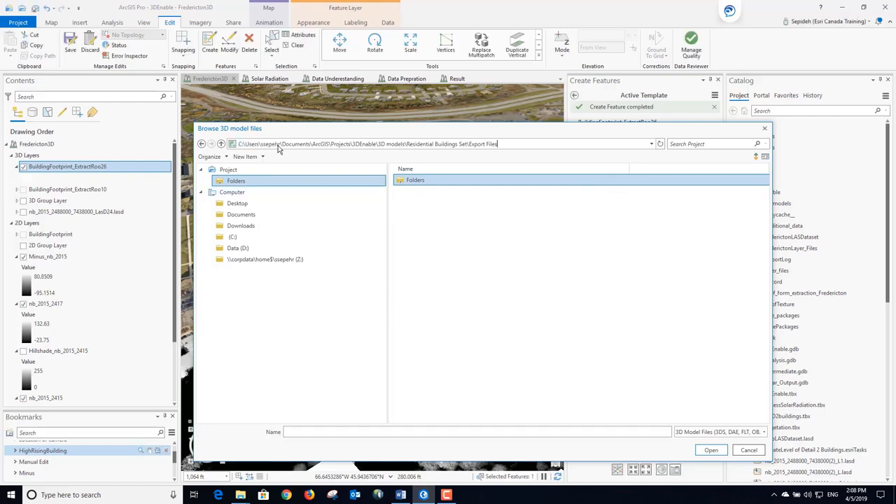
key(Return)
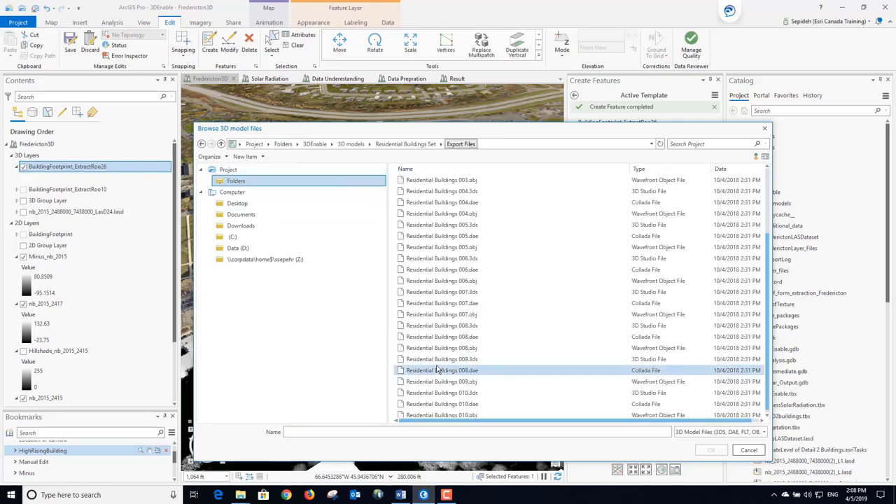
scroll(437, 370, down, 3)
click(443, 401)
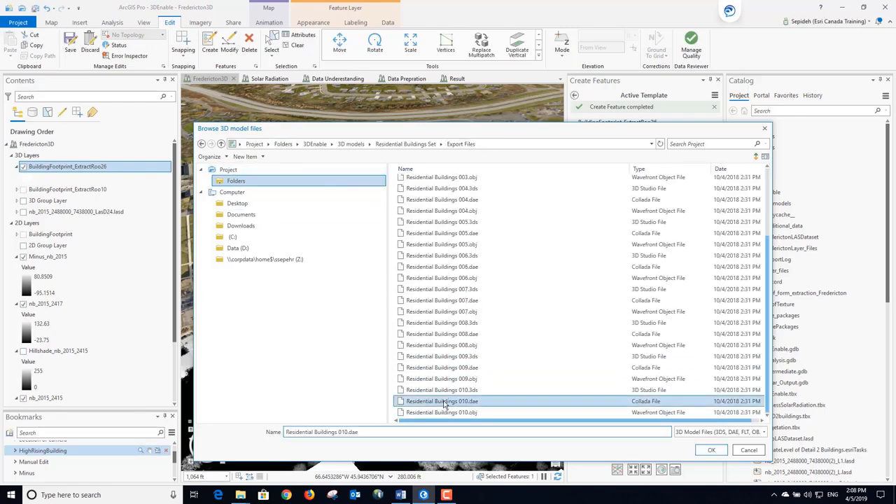
click(707, 452)
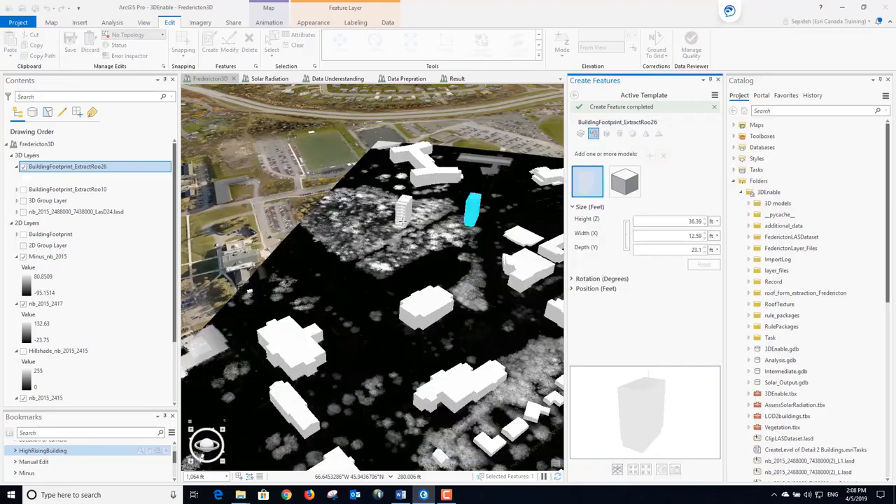
Place another Residential Buildings 004 model and tall Residential Buildings 010 towers beside the first high-rise, and save the edits
click(426, 228)
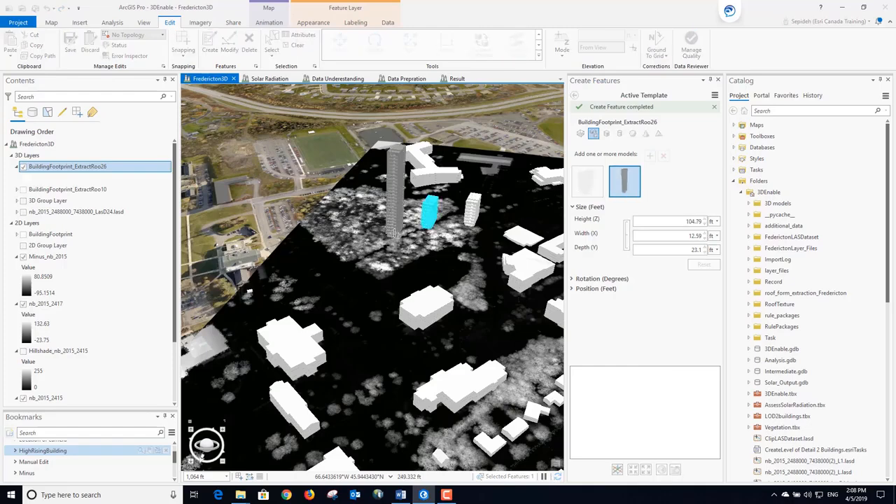
click(388, 238)
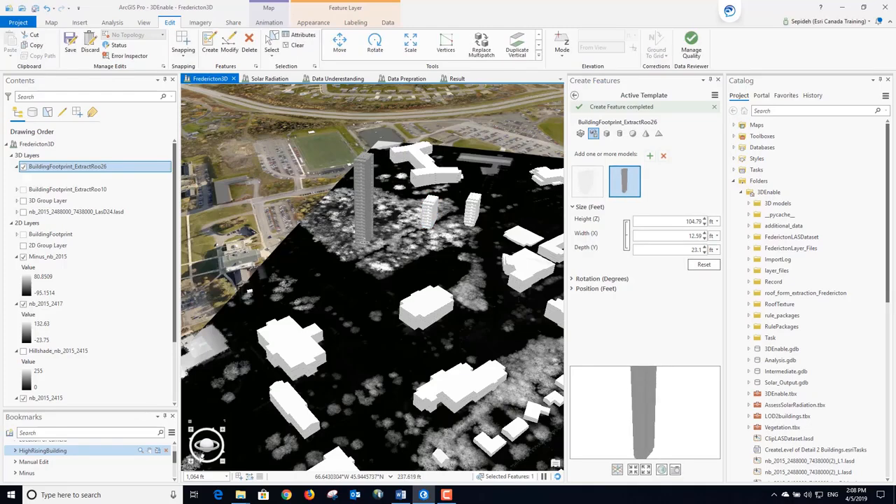
click(70, 46)
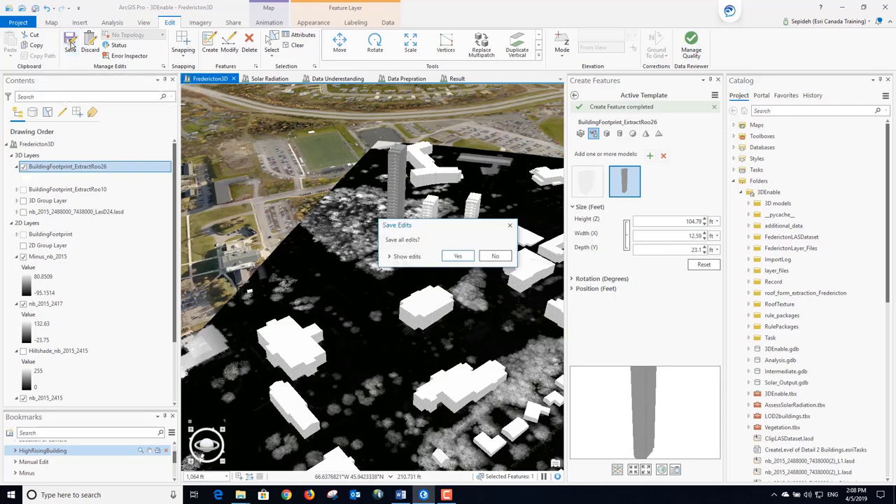
click(458, 256)
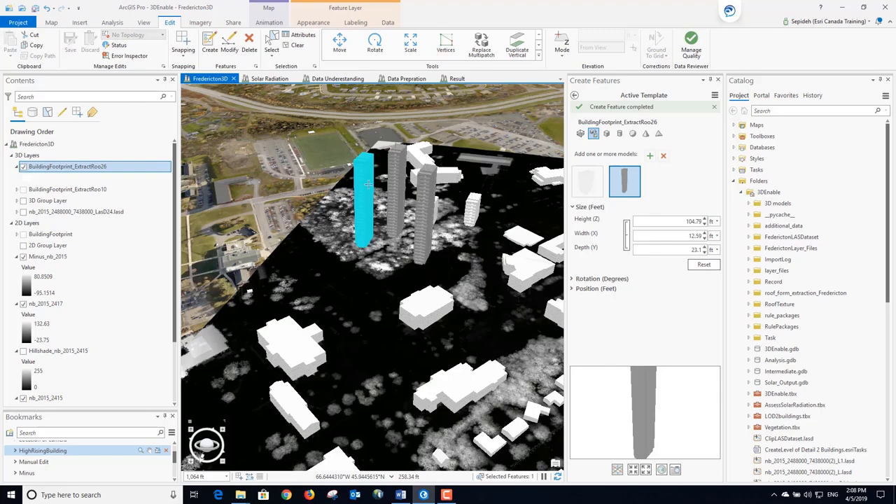
Clear the building selection and close the Create Features pane
click(302, 46)
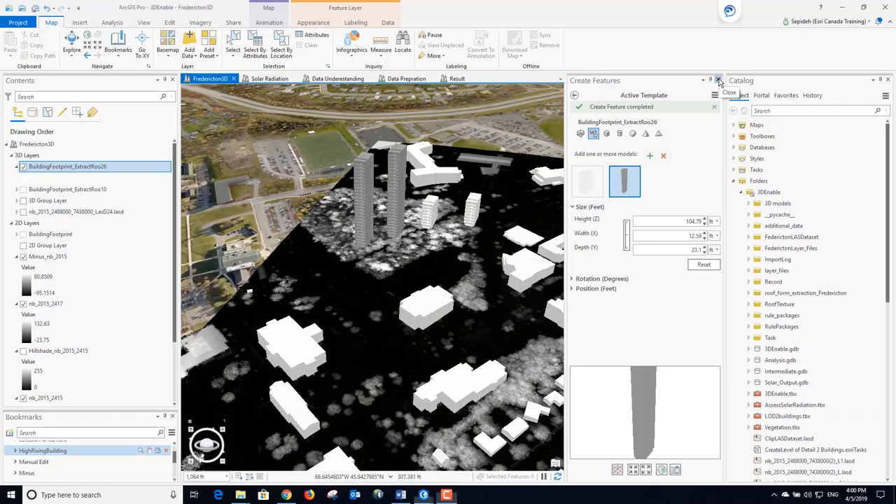
click(719, 81)
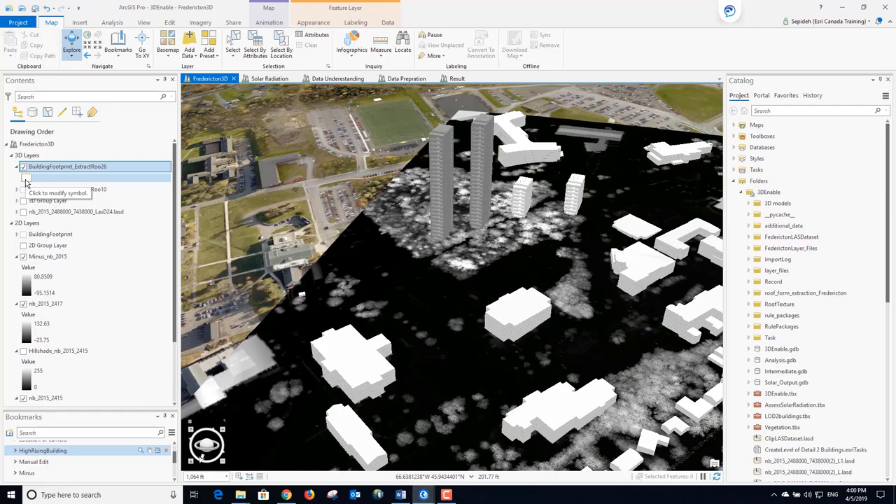
Open the layer properties of the BuildingFootprint_ExtractRoo26 mesh symbol and bring up the CityEngine Rule Packages page in Chrome
click(26, 181)
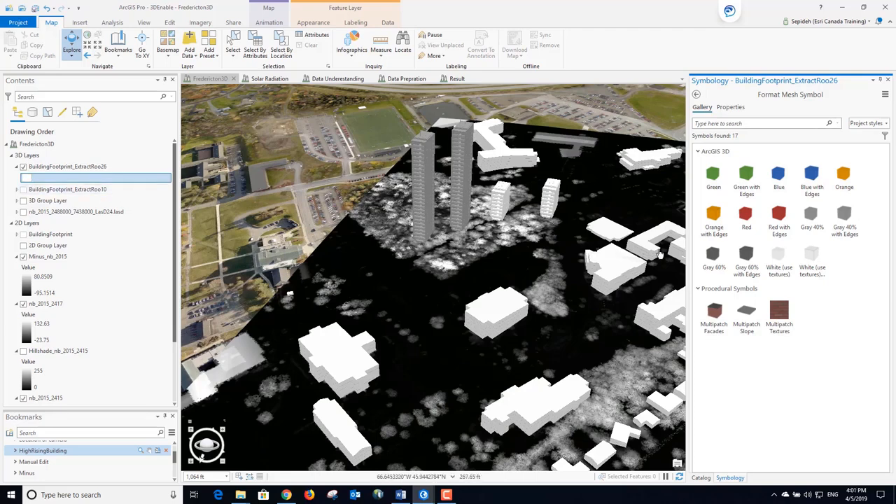
click(730, 107)
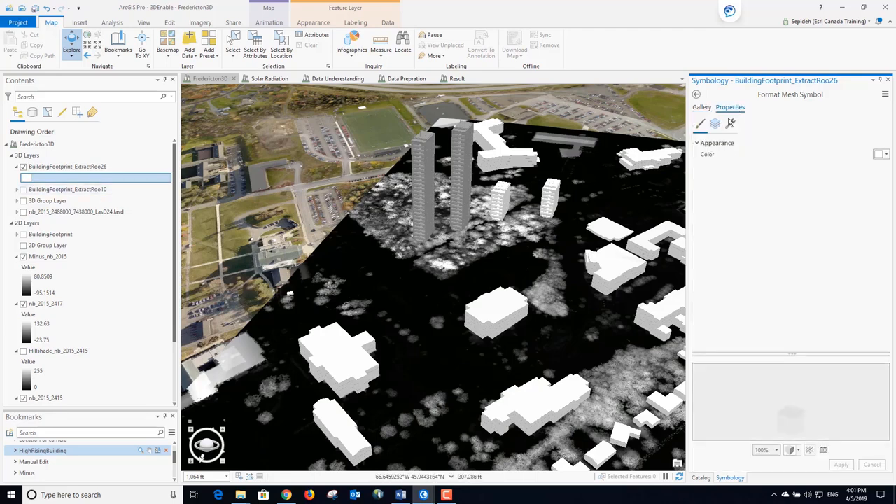
click(715, 125)
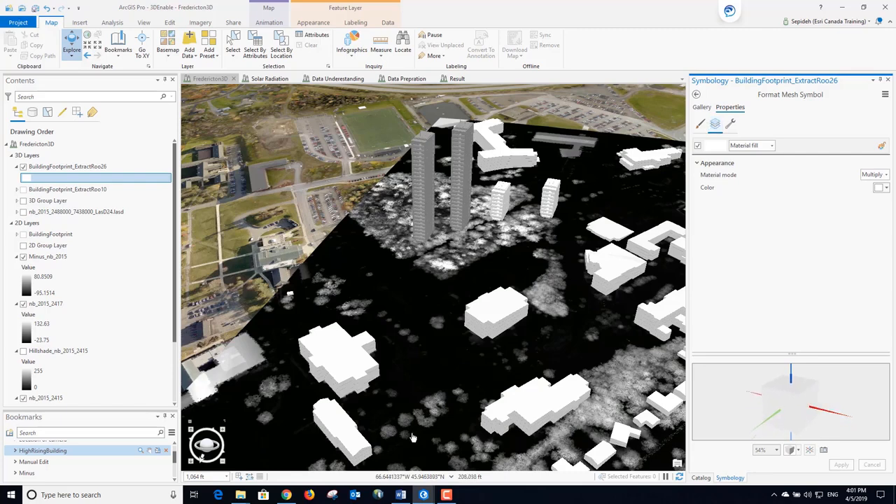
mouse_move(292, 498)
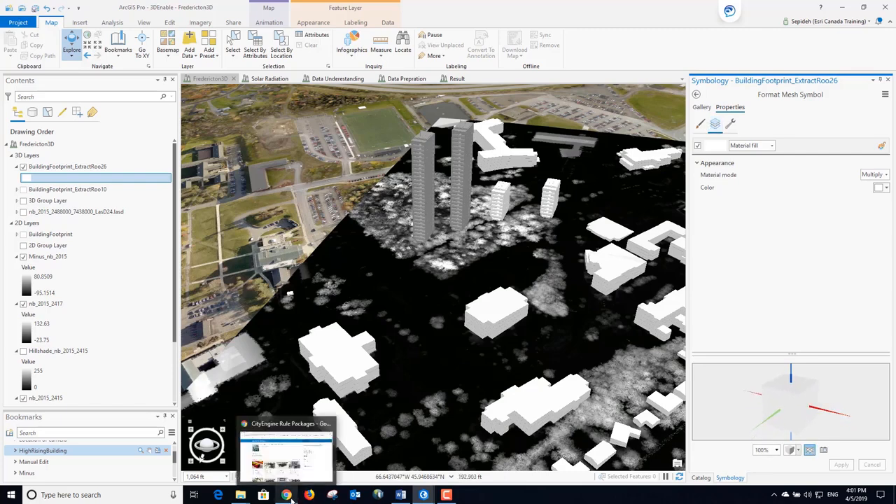
click(291, 497)
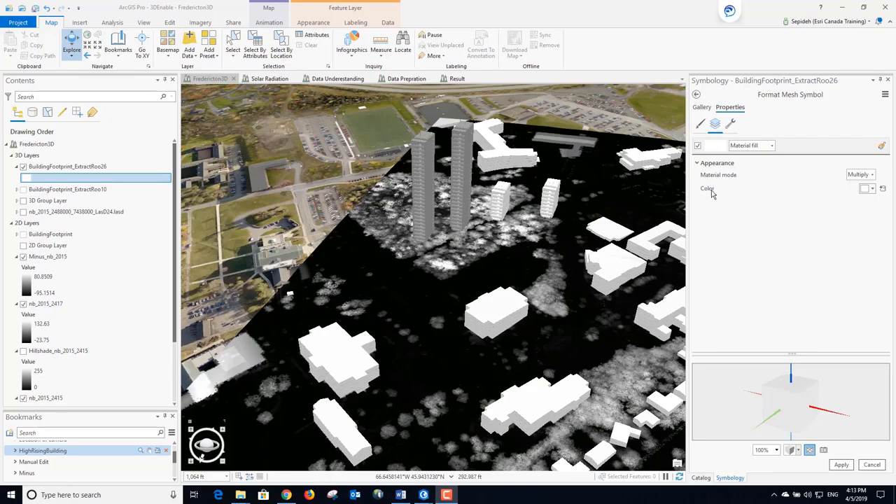
Change the mesh symbol from material fill to procedural fill using the BuildingShell_with_Detail.rpk rule package from the rule_packages folder
click(772, 146)
click(768, 168)
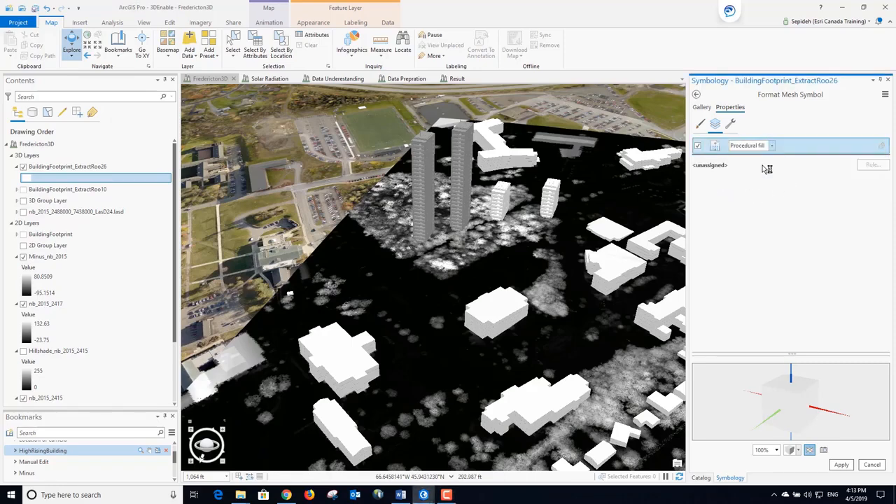
click(872, 165)
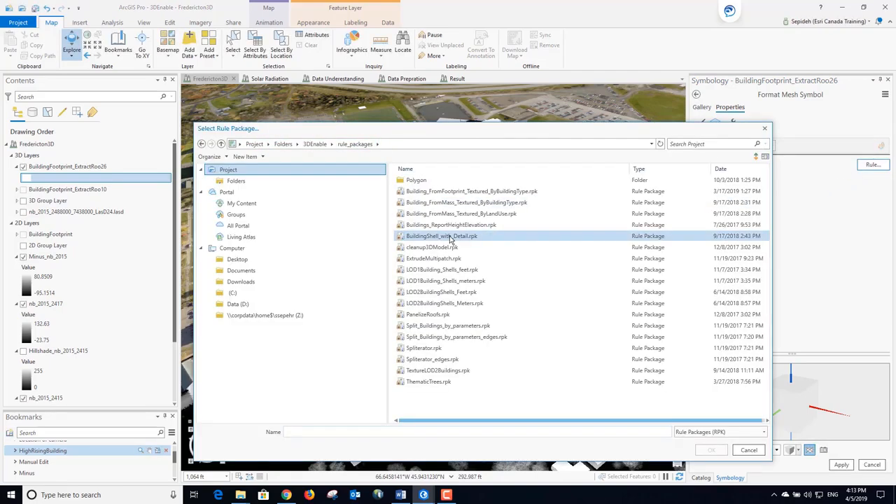
click(450, 238)
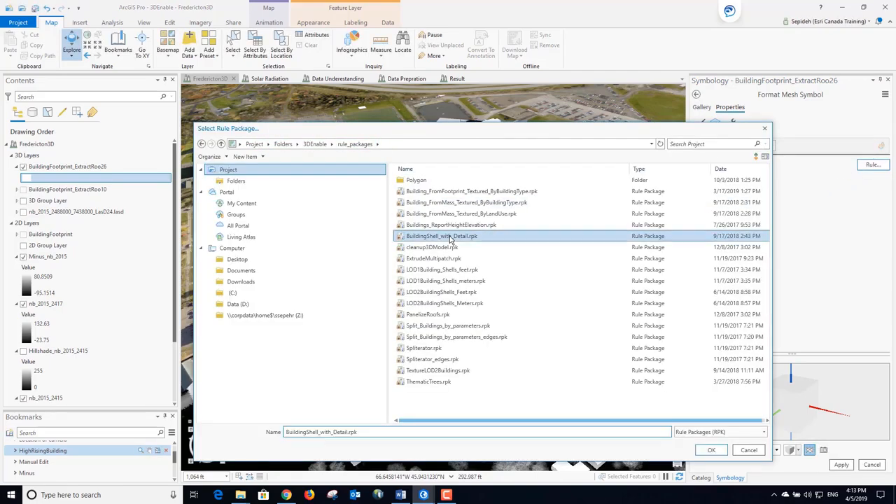
click(712, 450)
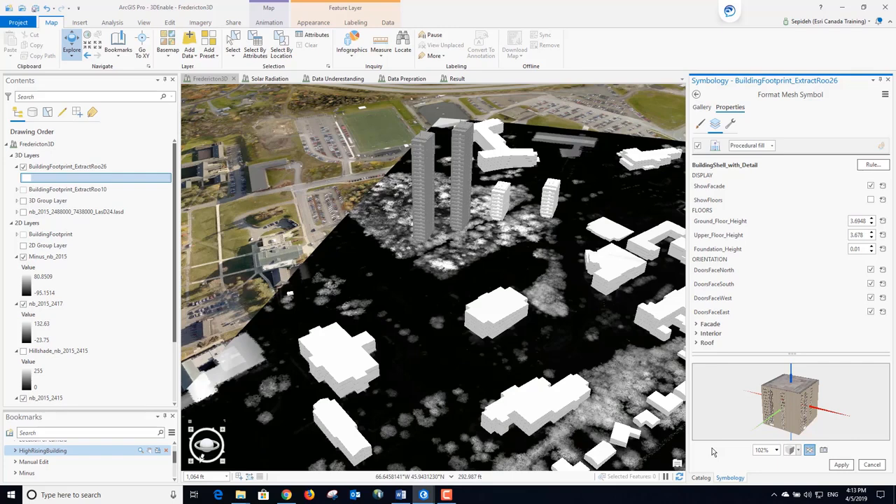
Set both Ground_Floor_Height and Upper_Floor_Height to 2 and apply the procedural symbol to the buildings
click(850, 222)
text(2)
click(852, 235)
text(4)
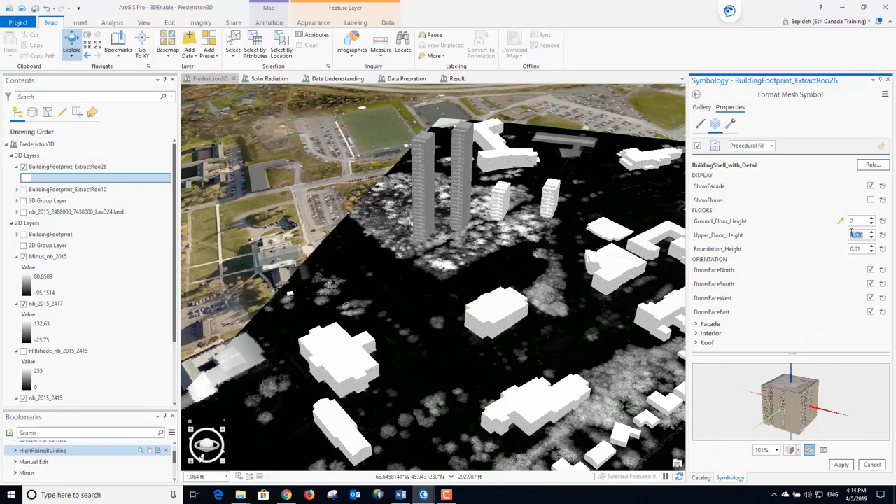
click(842, 466)
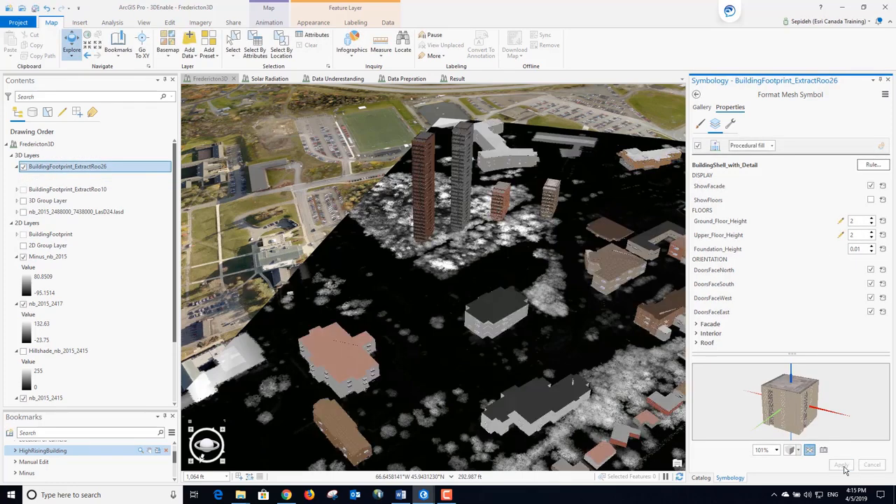
Examine the generated facades, windows and roof textures of the large and small buildings up close
scroll(350, 390, up, 3)
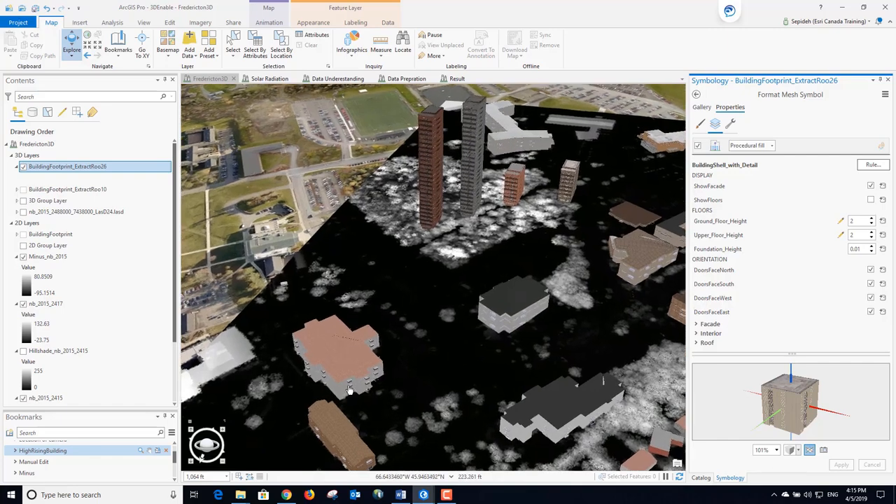
scroll(351, 390, up, 5)
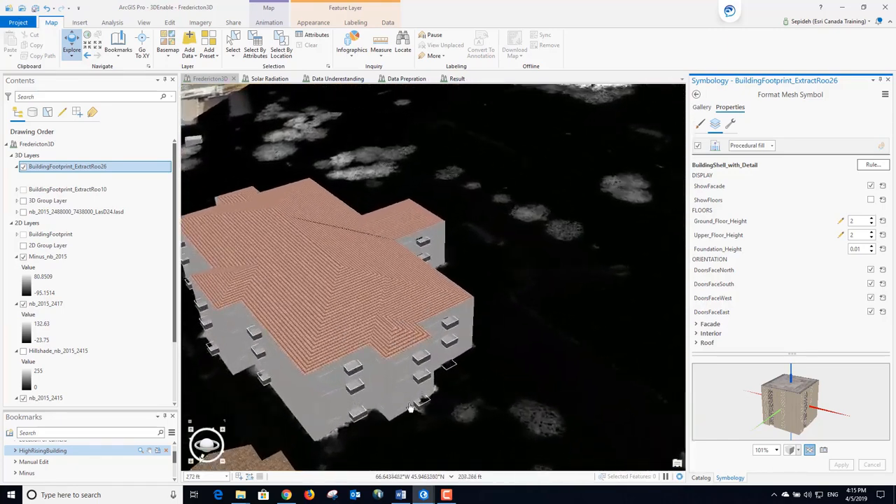
drag(409, 392, 343, 96)
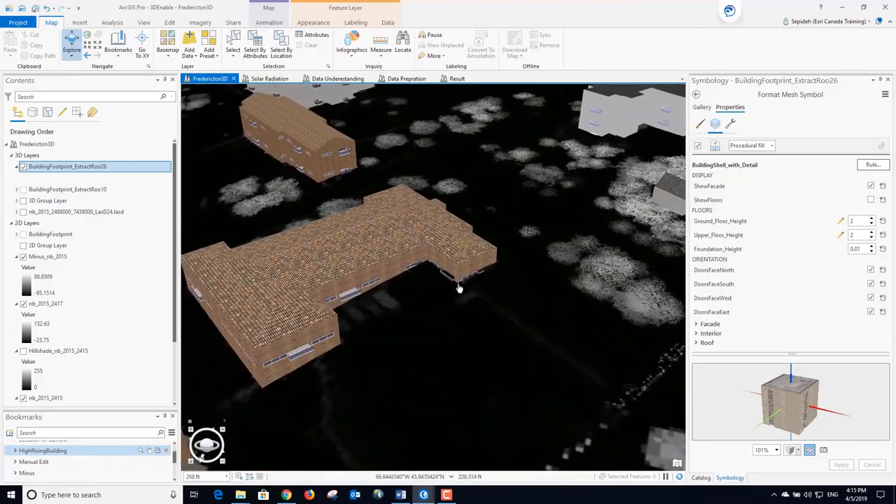
drag(471, 296, 314, 330)
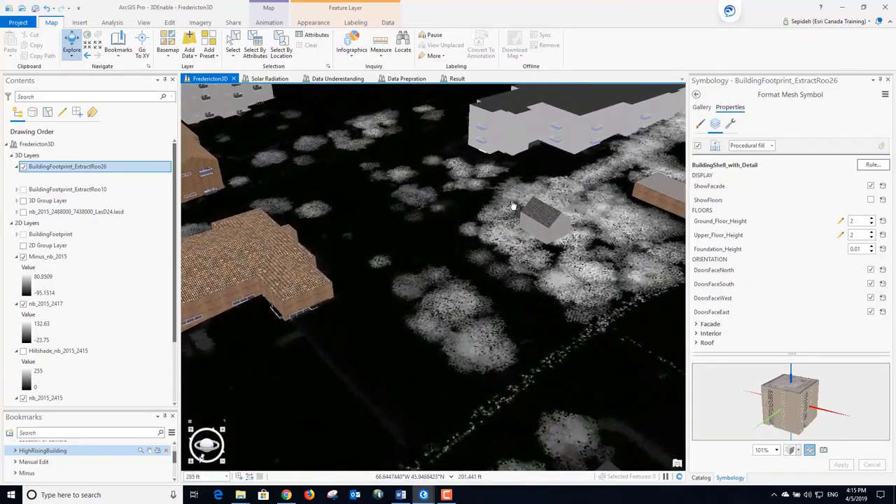
drag(588, 175, 282, 263)
drag(639, 217, 368, 302)
scroll(442, 254, up, 4)
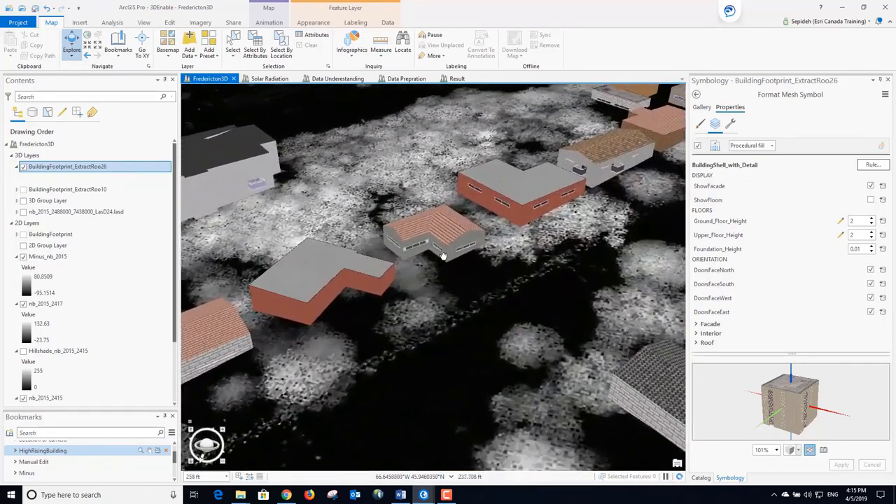
scroll(443, 255, up, 2)
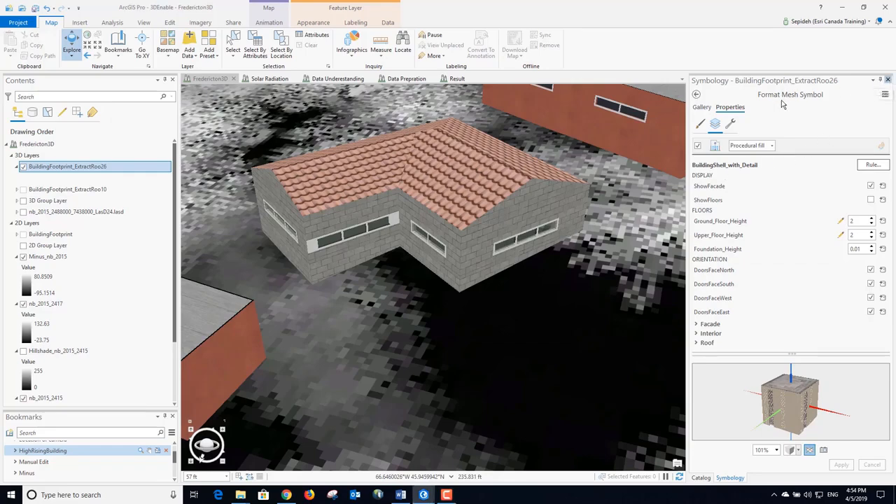
Close the Symbology pane, show the nb_2015_2488000_7438000_LasD24.lasd layer instead of BuildingFootprint_ExtractRoo26, and zoom to its full extent
click(888, 79)
click(23, 212)
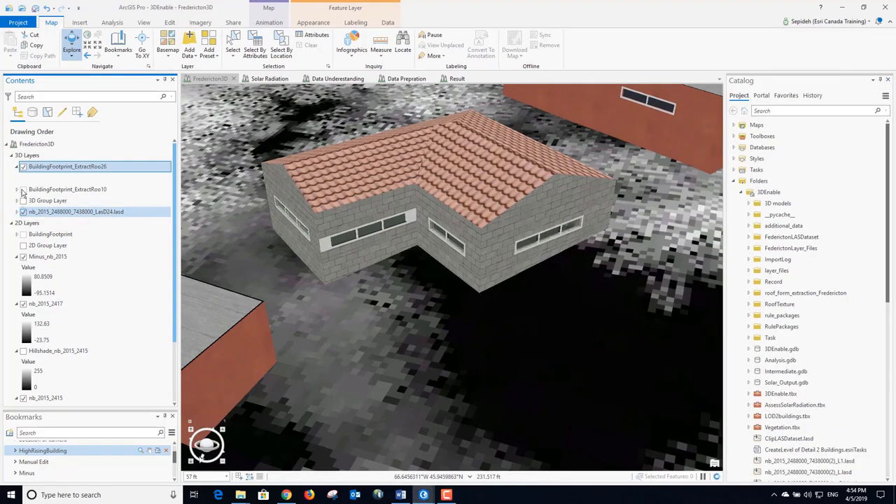
click(23, 167)
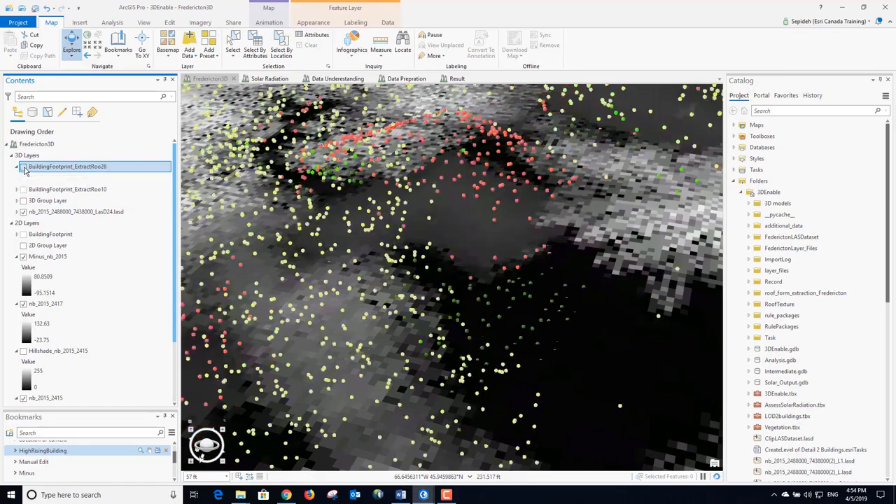
right_click(59, 214)
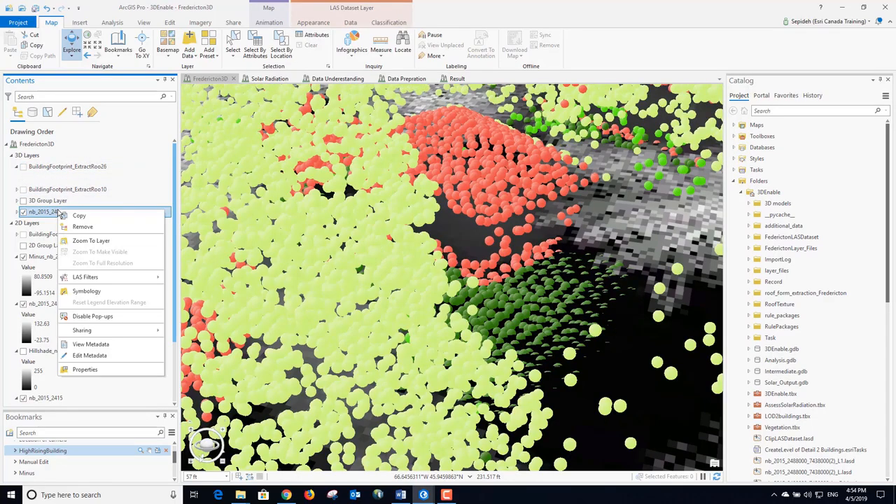
click(90, 241)
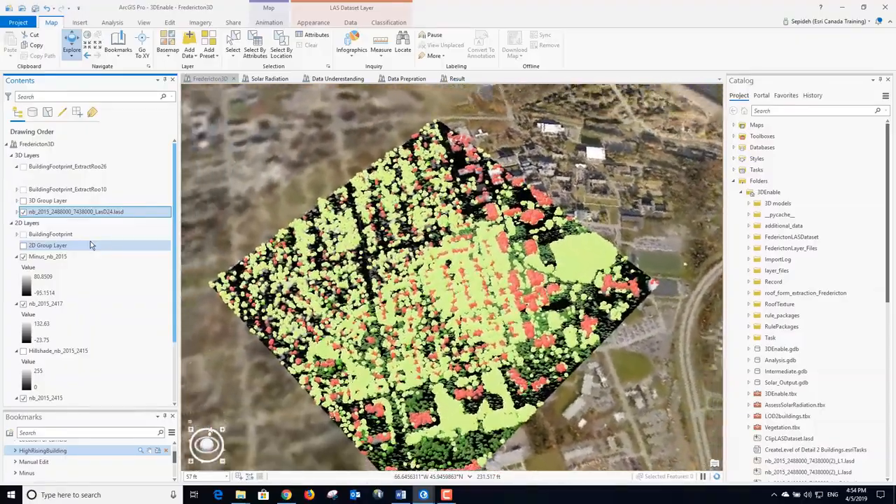
Open the VegetationExtraction geoprocessing tool
right_click(90, 245)
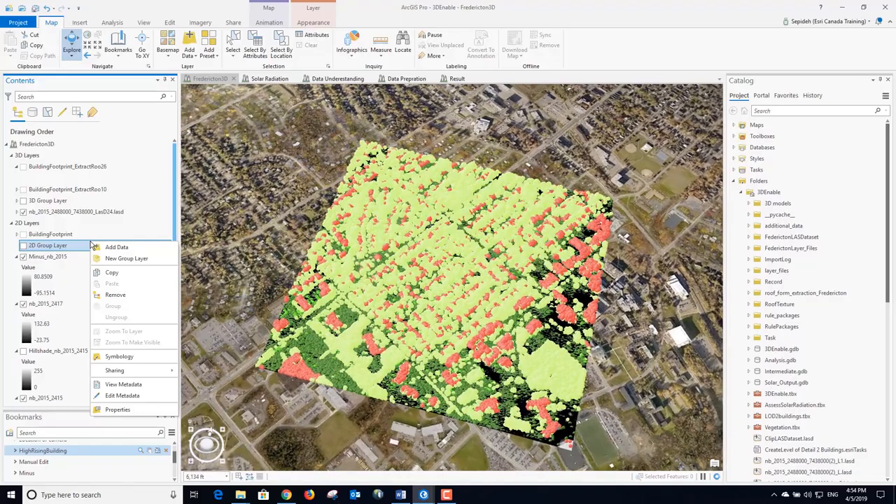
click(112, 22)
click(499, 62)
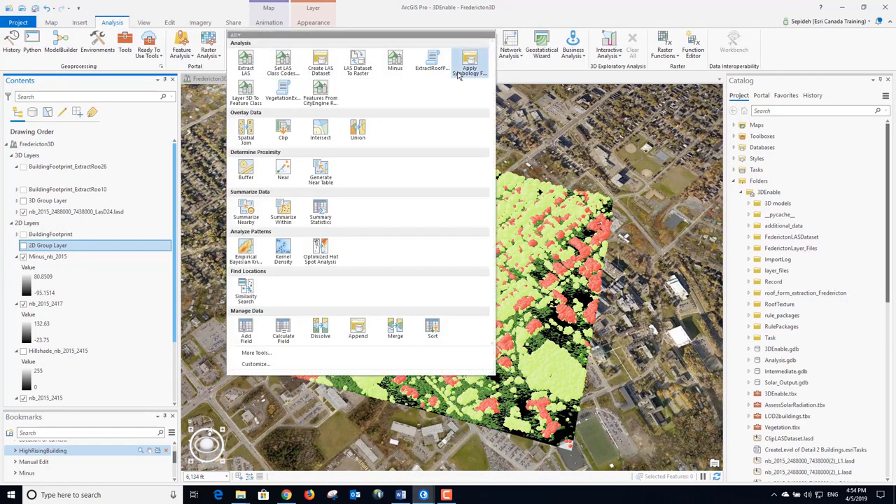
click(283, 91)
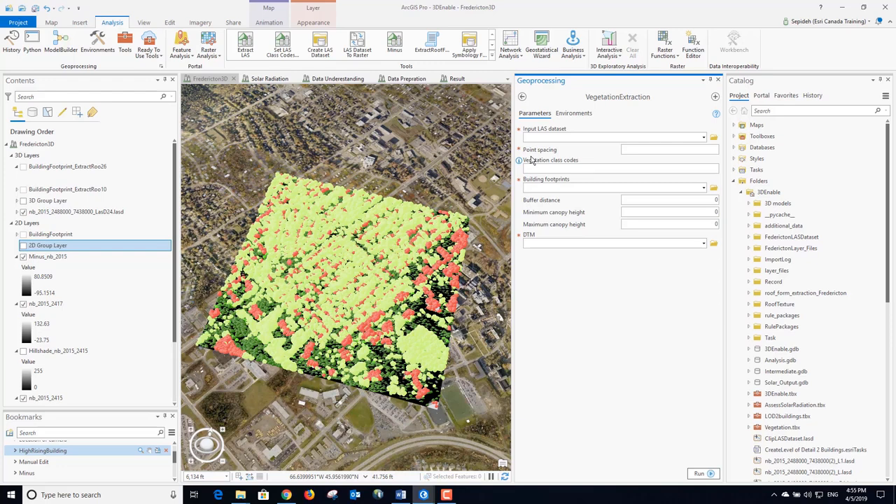
Exclude classification code 6 Building from the LAS filter of the nb_2015_2488000_7438000_LasD24.lasd layer
right_click(106, 212)
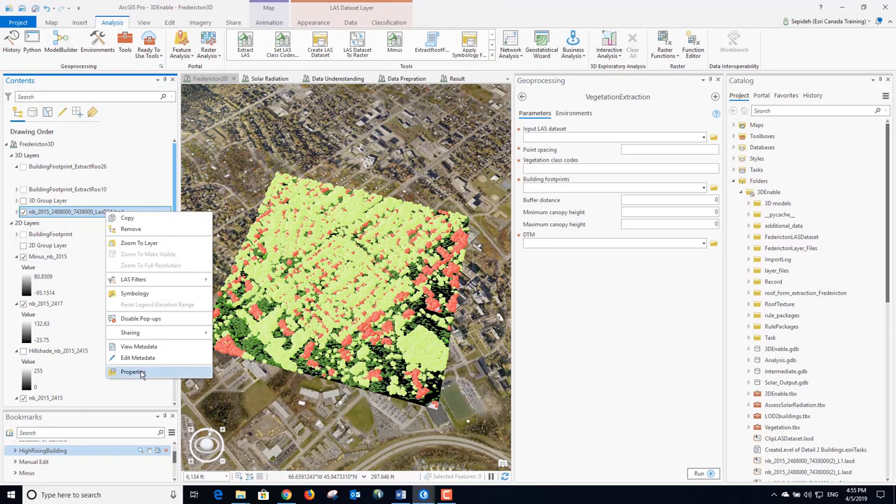
click(143, 370)
click(321, 217)
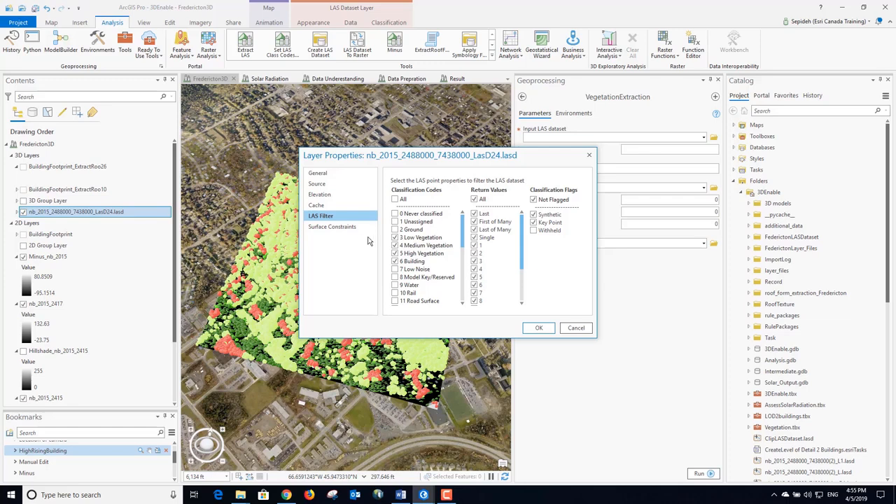
click(395, 262)
click(540, 329)
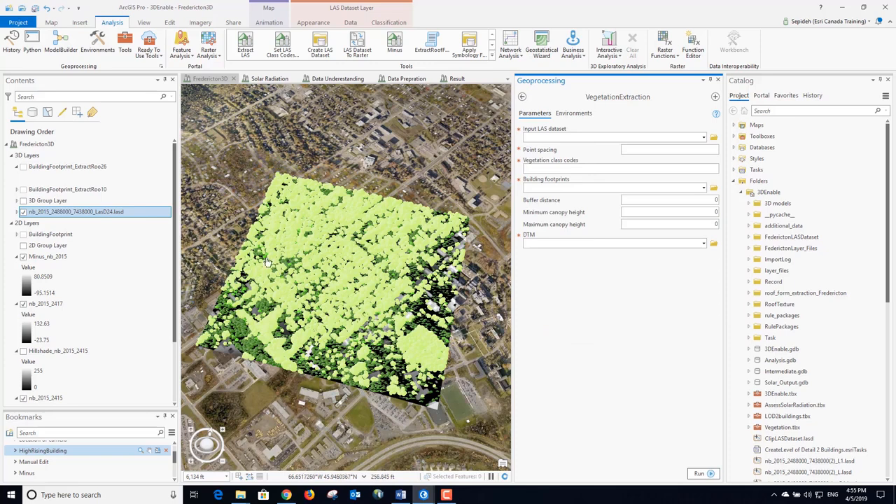
Use nb_2015_2488000_7438000_LasD24.lasd as the input LAS dataset, with point spacing 0.3 and vegetation class codes 3;4;5
drag(86, 217, 553, 142)
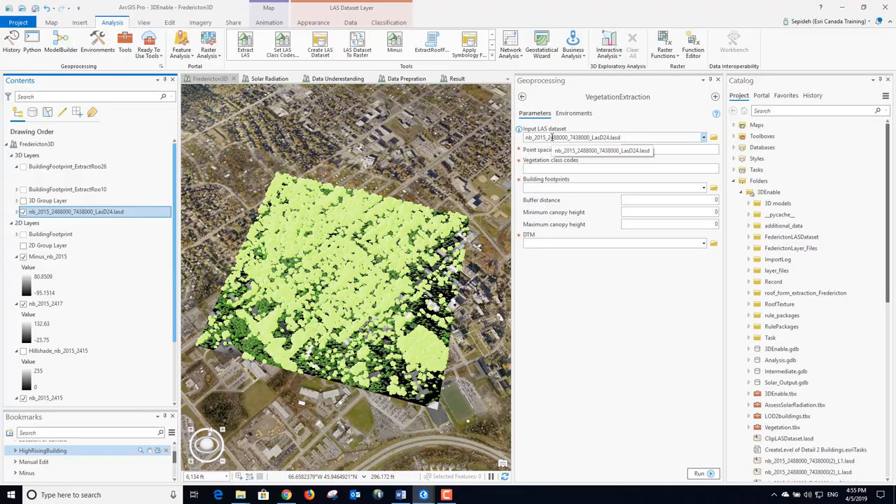
click(703, 149)
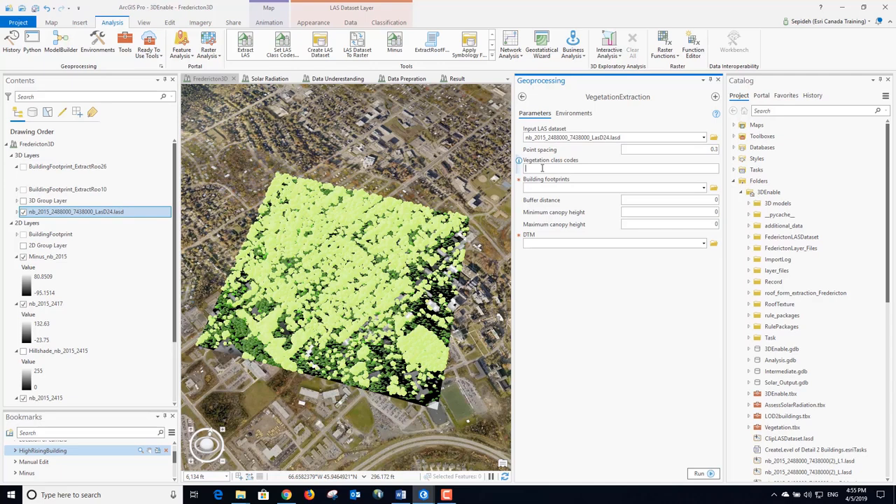
click(16, 212)
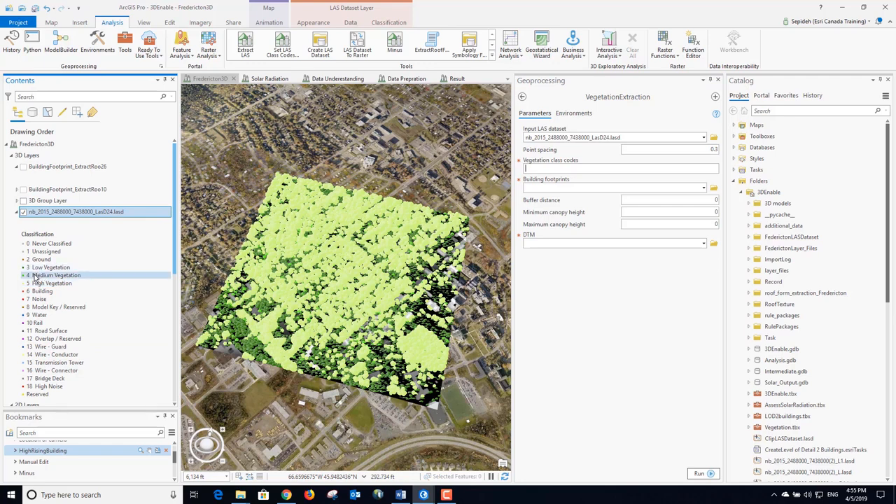
text(3;4;5)
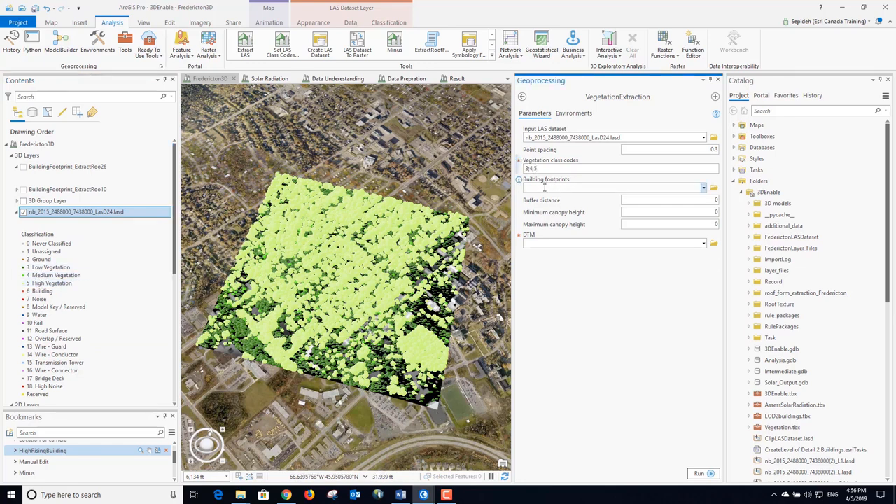
Choose BuildingFootprint as the building footprints, with buffer distance 1, minimum canopy height 4 and maximum canopy height 30
click(704, 188)
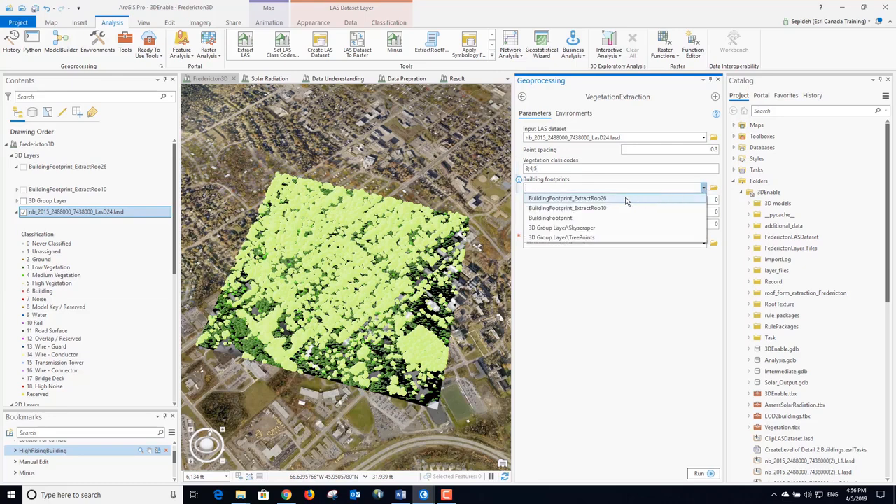
click(595, 218)
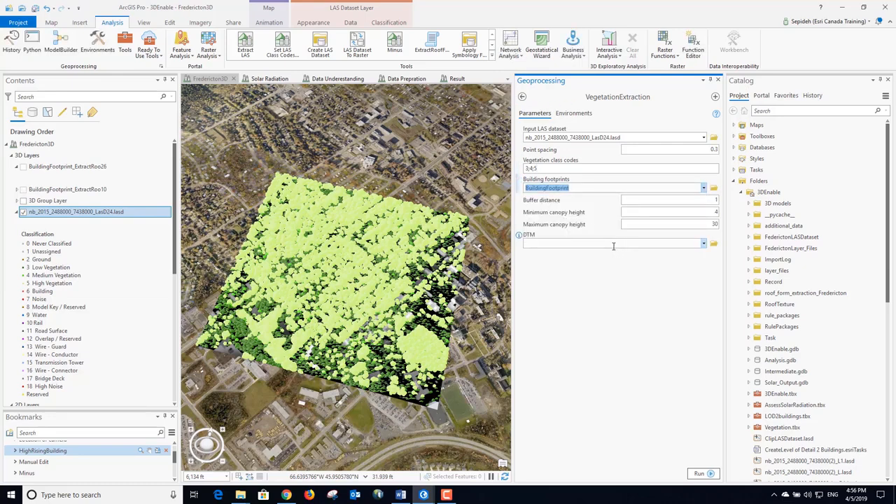
Set the nb_2015_2415 raster layer as the DTM of the VegetationExtraction tool
drag(175, 252, 180, 373)
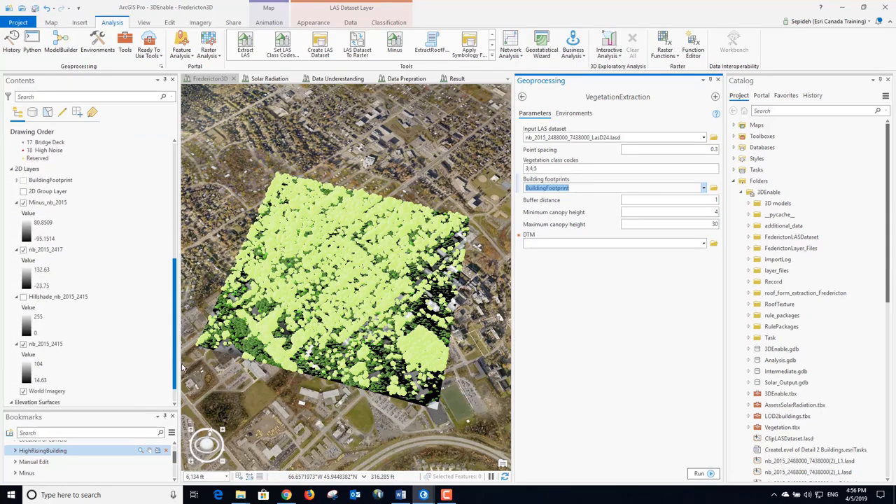
click(49, 344)
drag(49, 344, 535, 250)
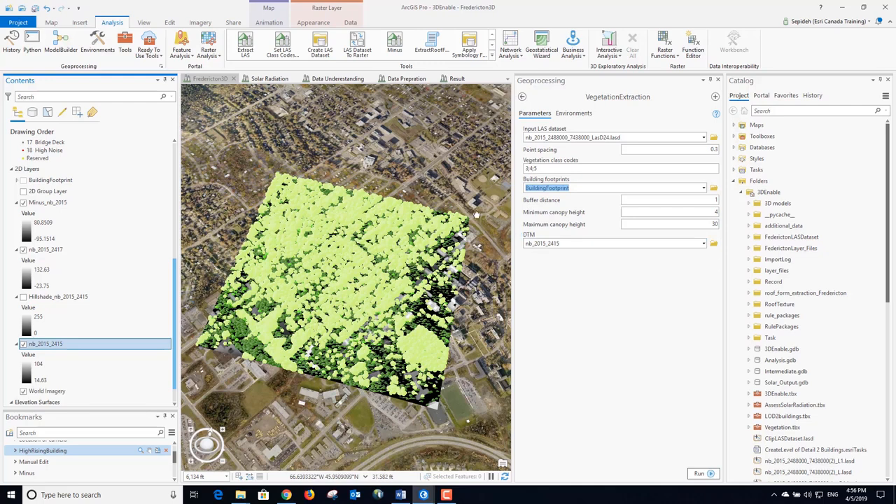
Add the TreePoints feature class from 3DEnable.gdb as a Realistic Trees preset layer with tree type Maple
click(52, 23)
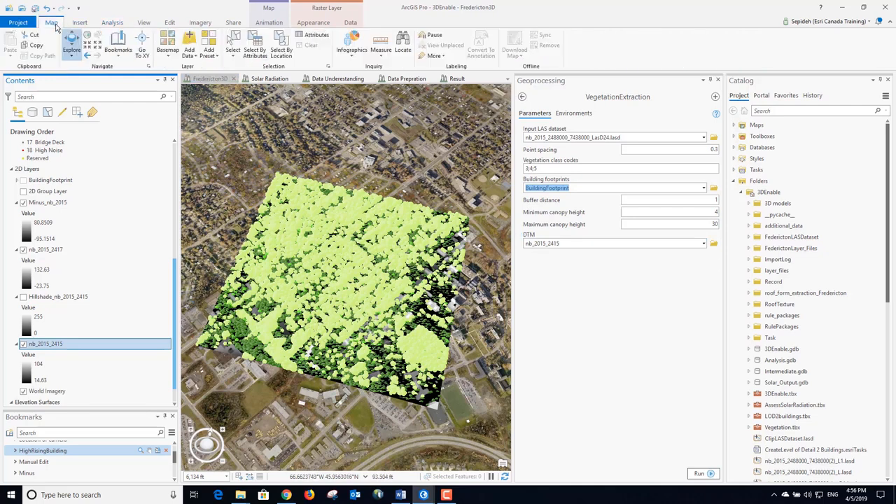
click(208, 59)
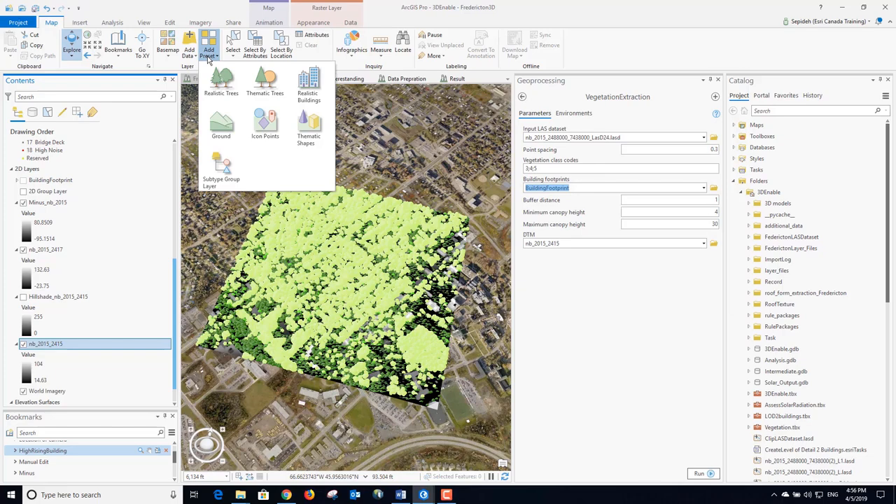
click(213, 91)
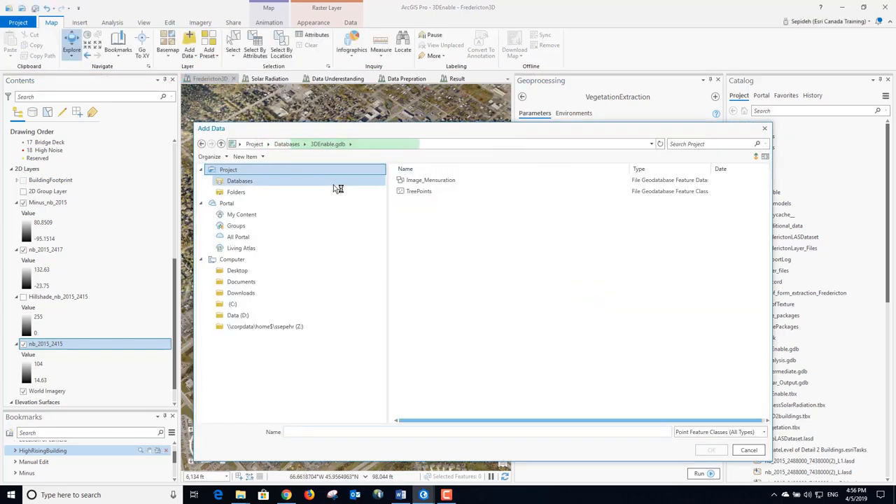
click(421, 191)
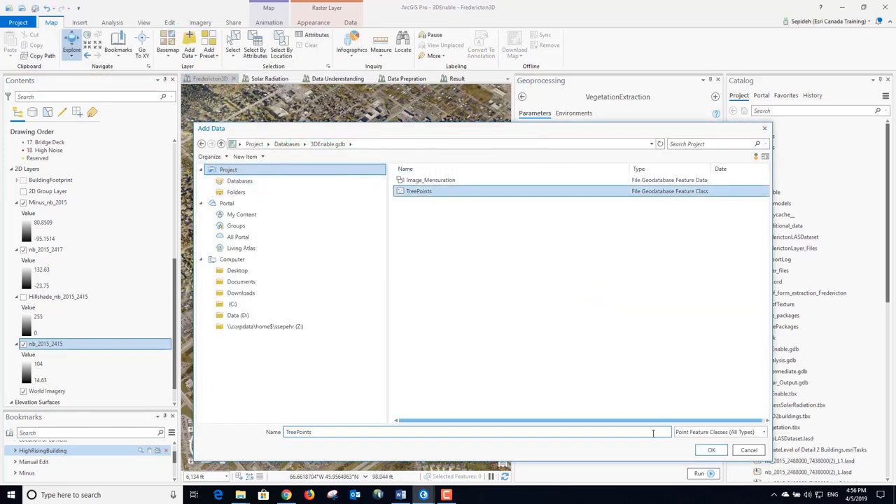
click(711, 451)
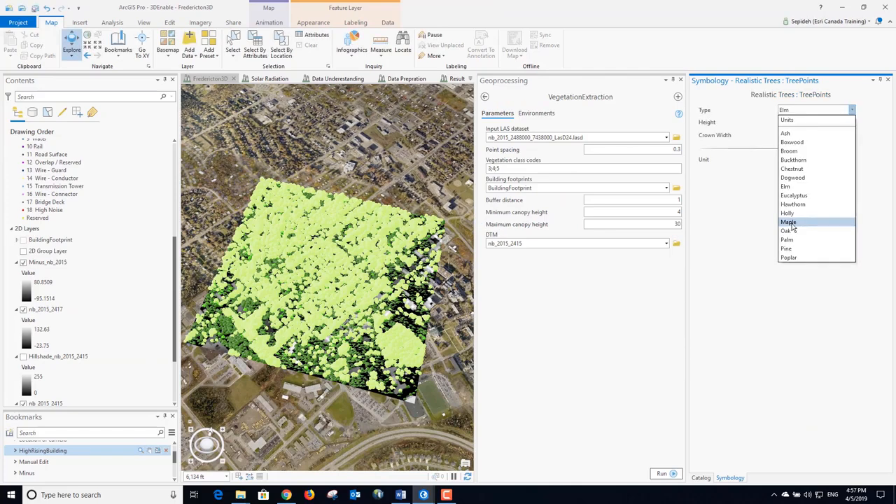
click(789, 223)
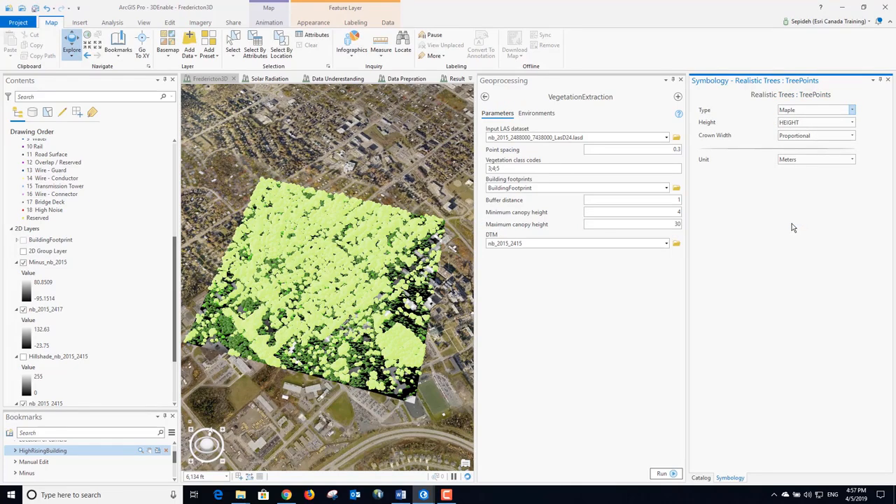
Hide the nb_2015_2488000_7438000_LasD24.lasd layer to examine the maple trees up close, and close the Geoprocessing and Symbology panes
drag(176, 256, 179, 168)
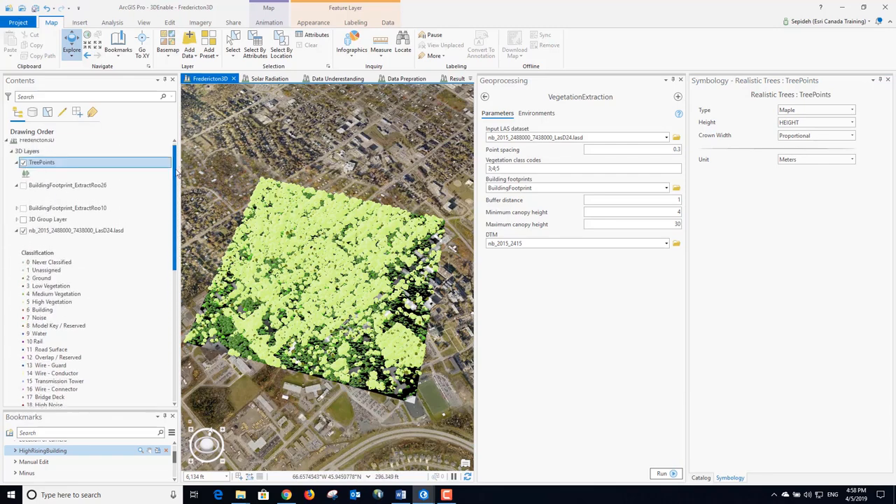
click(23, 230)
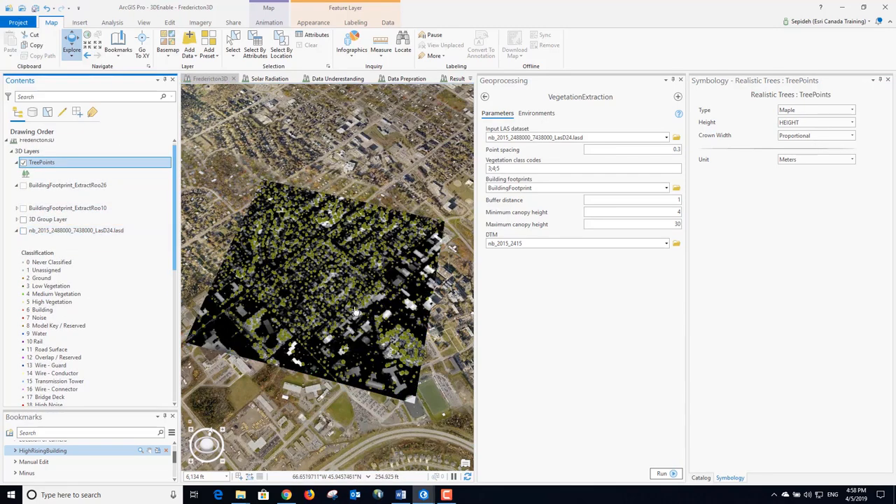
scroll(348, 281, up, 5)
scroll(348, 281, up, 3)
scroll(323, 245, up, 3)
scroll(323, 245, up, 3)
scroll(343, 205, up, 2)
scroll(343, 205, up, 2)
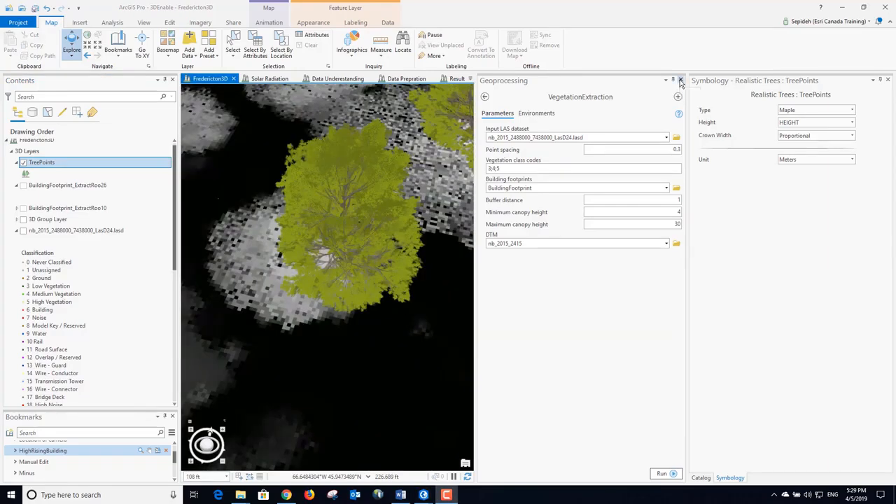
click(681, 81)
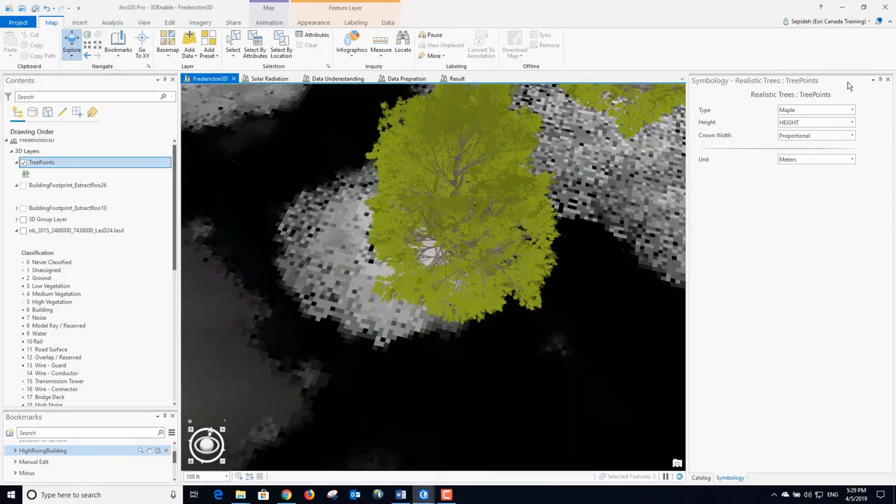
click(888, 81)
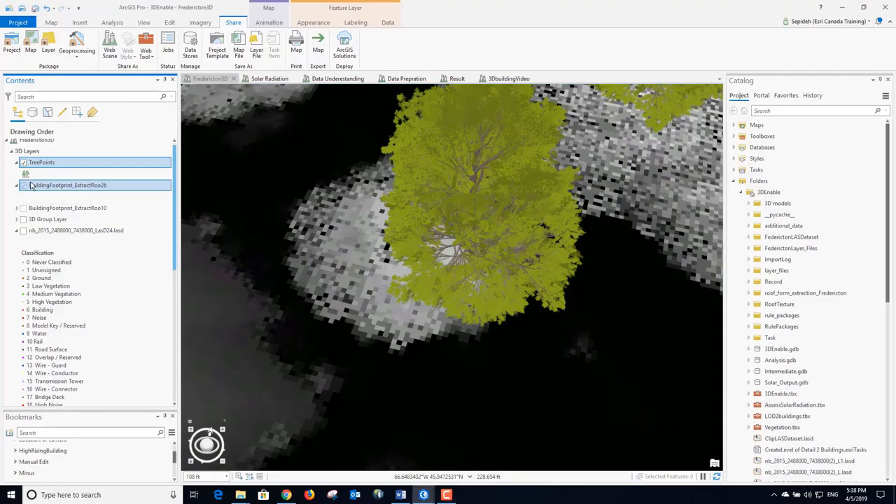
Copy the TreePoints and BuildingFootprint_ExtractRoo26 layers from the Fredericton3D scene into the 3DbuildingVideo scene
ctrl+click(40, 164)
right_click(42, 164)
click(63, 168)
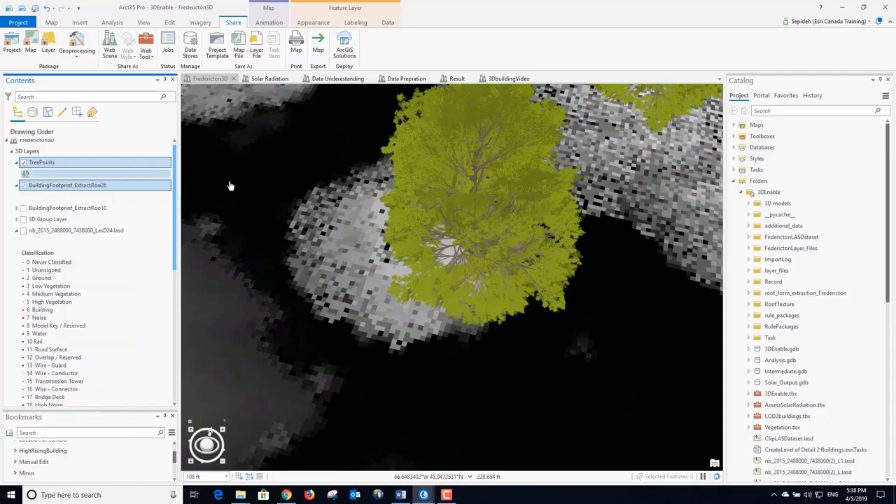
click(515, 79)
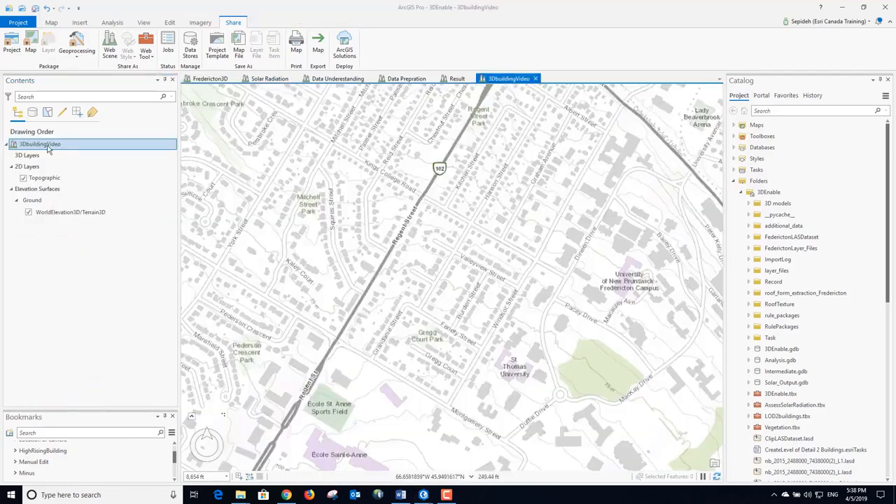
right_click(47, 147)
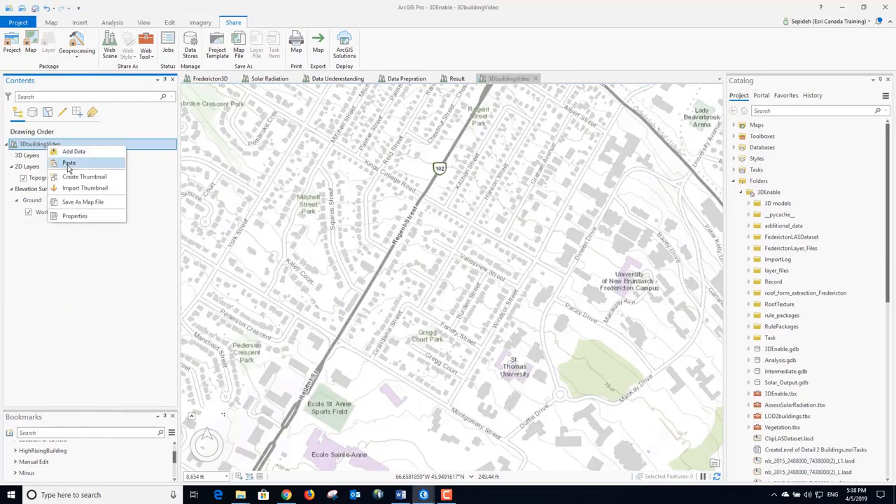
click(70, 167)
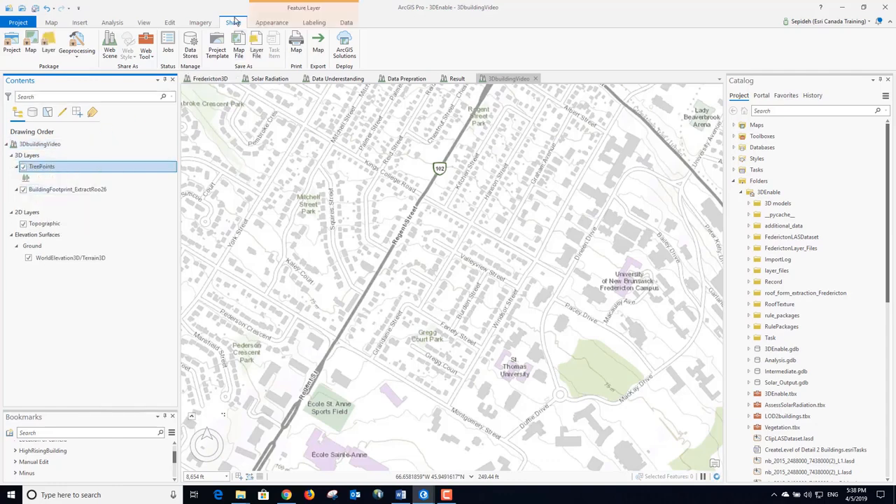
Set up sharing the scene as a web scene, using its name 3DbuildingVideo as both the summary and the tag
click(110, 43)
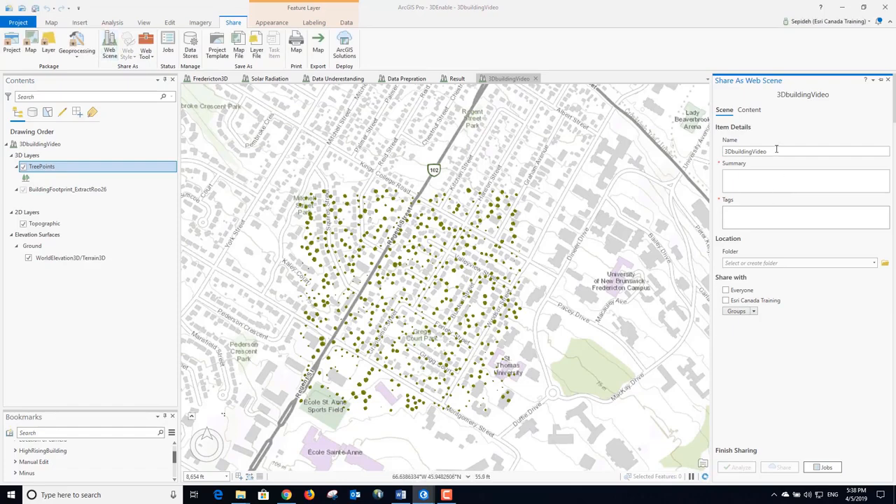
drag(776, 149, 722, 150)
right_click(736, 150)
click(757, 167)
click(750, 176)
key(ctrl+v)
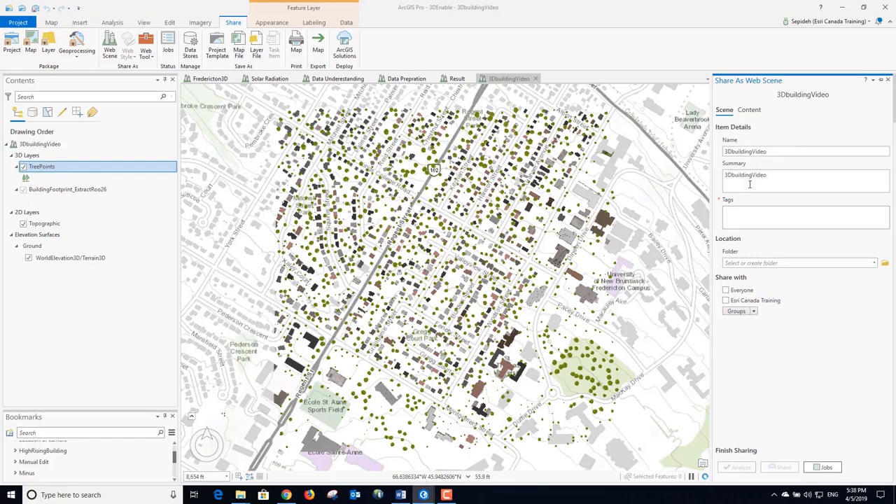
click(750, 212)
key(ctrl+v)
key(Return)
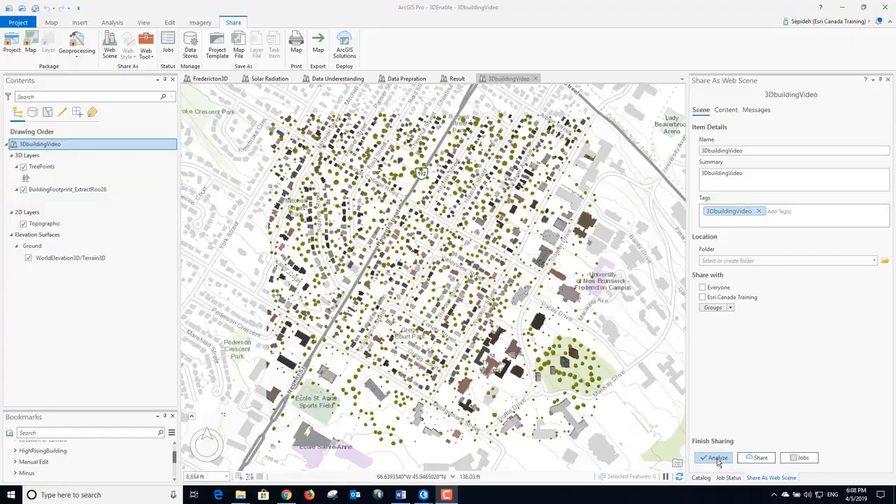
Analyze and share the 3DbuildingVideo web scene, and check the publishing status of its layers in the job queue
click(717, 459)
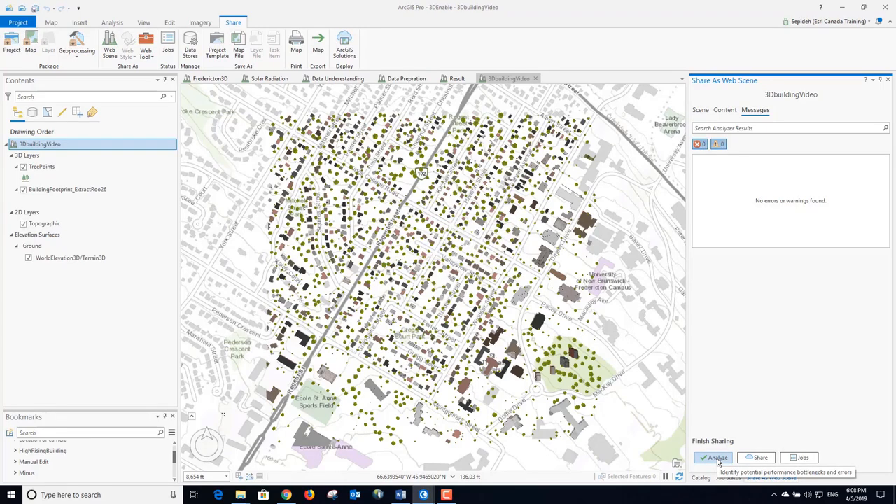
click(757, 459)
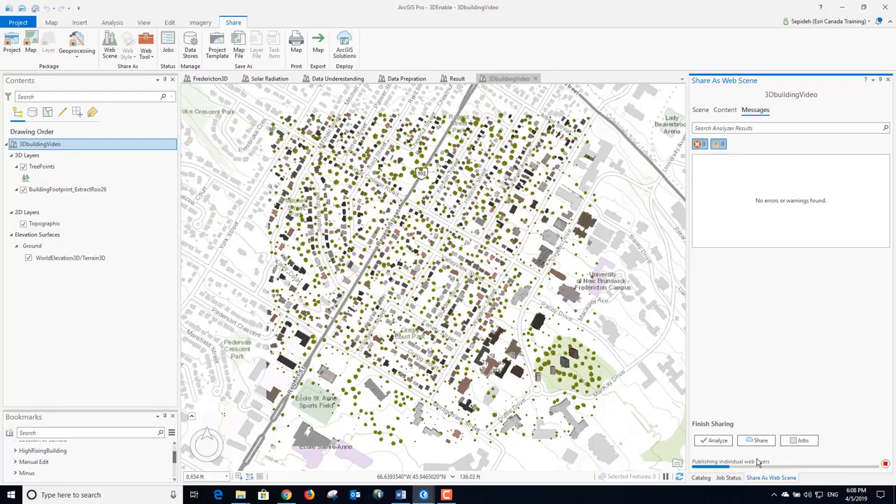
click(800, 440)
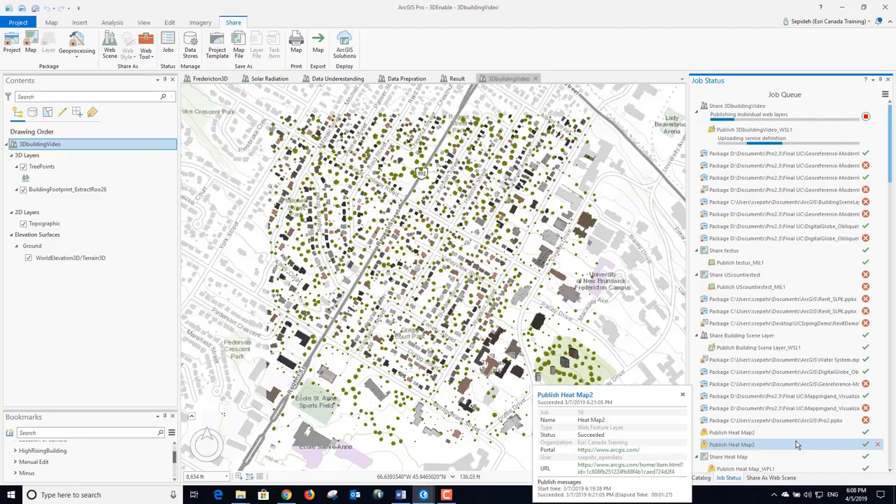
mouse_move(734, 131)
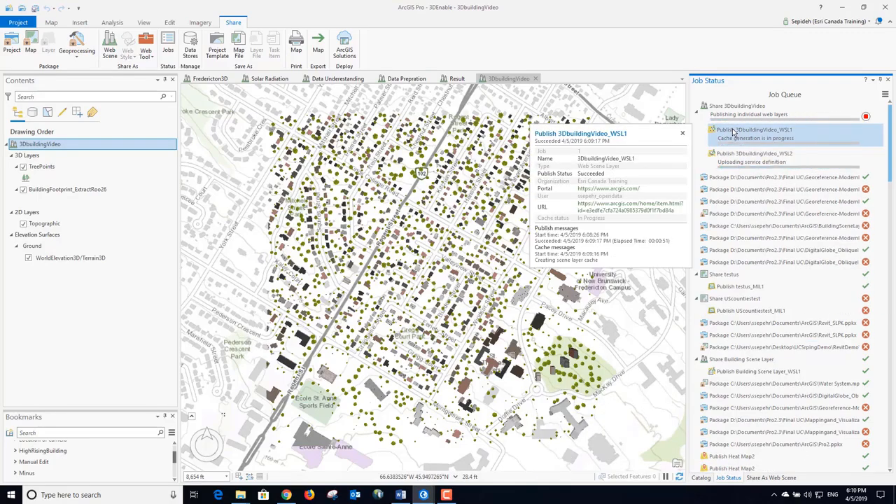
mouse_move(735, 148)
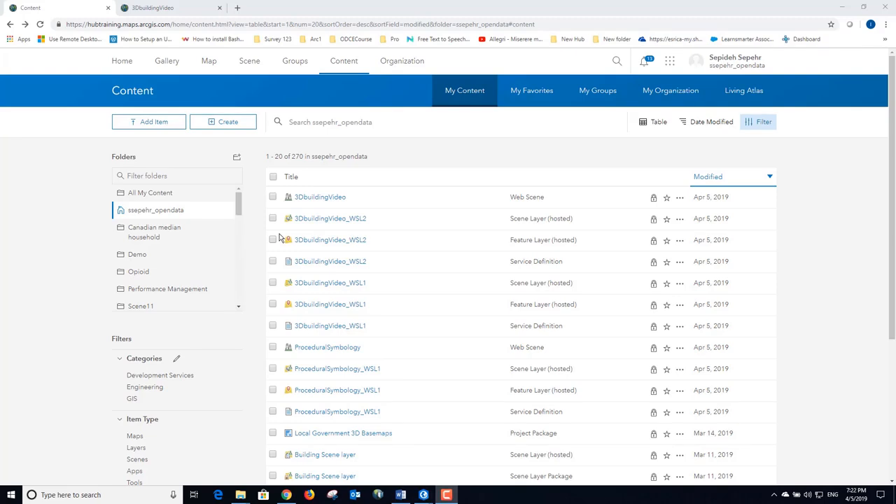
Switch to the published 3DbuildingVideo web scene in the browser and examine its textured buildings and trees
click(167, 8)
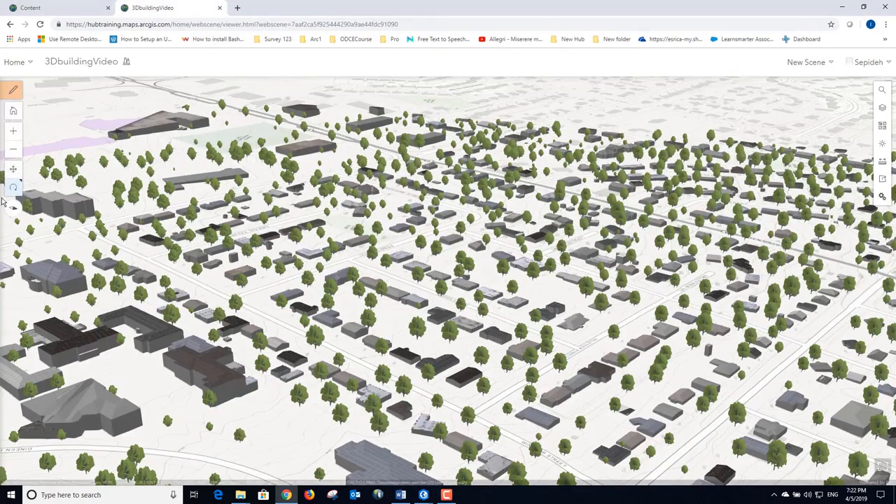
drag(408, 304, 277, 215)
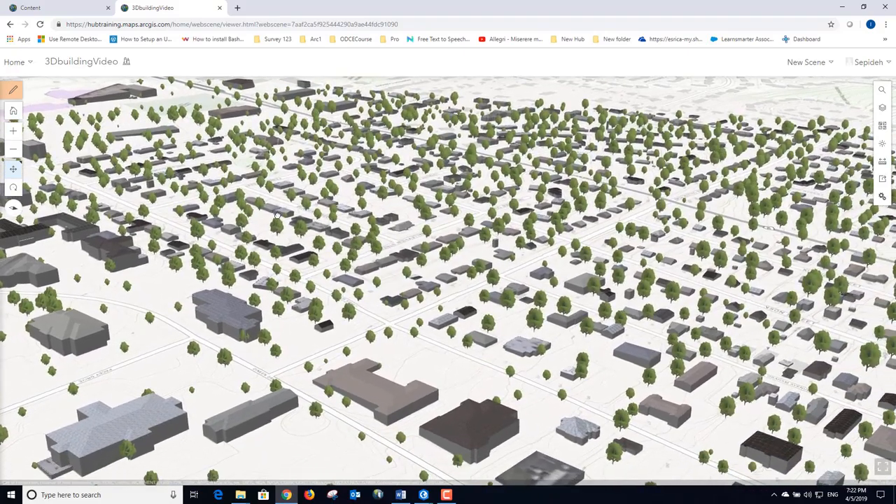